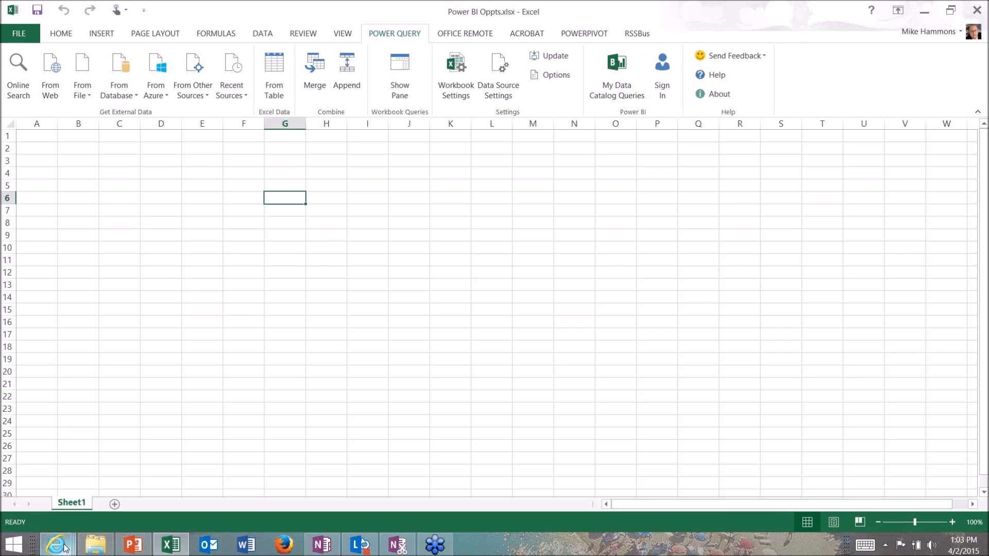
# Switch to the Dynamics CRM customization page in Internet Explorer and open the Organization Data Service endpoint from Developer Resources
pyautogui.click(65, 548)
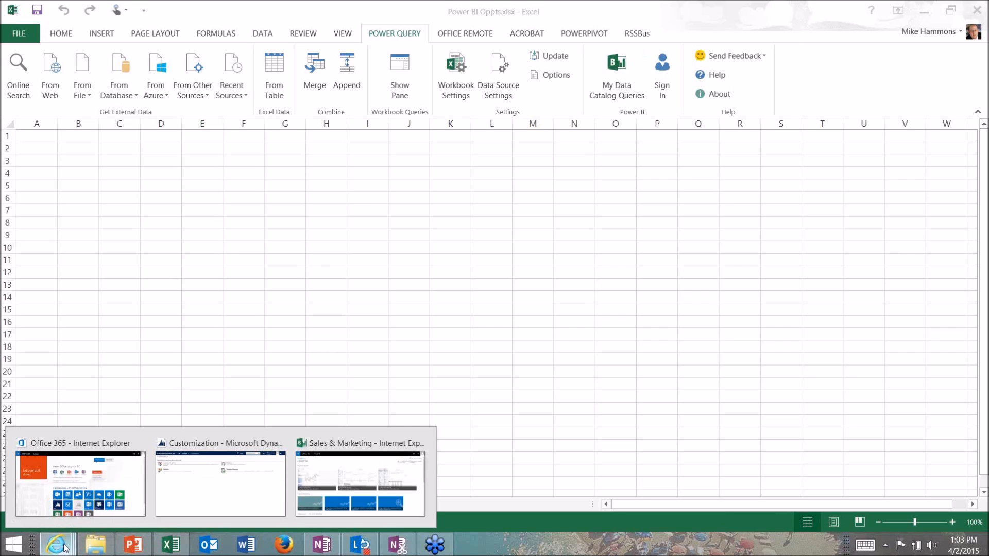
pyautogui.click(189, 491)
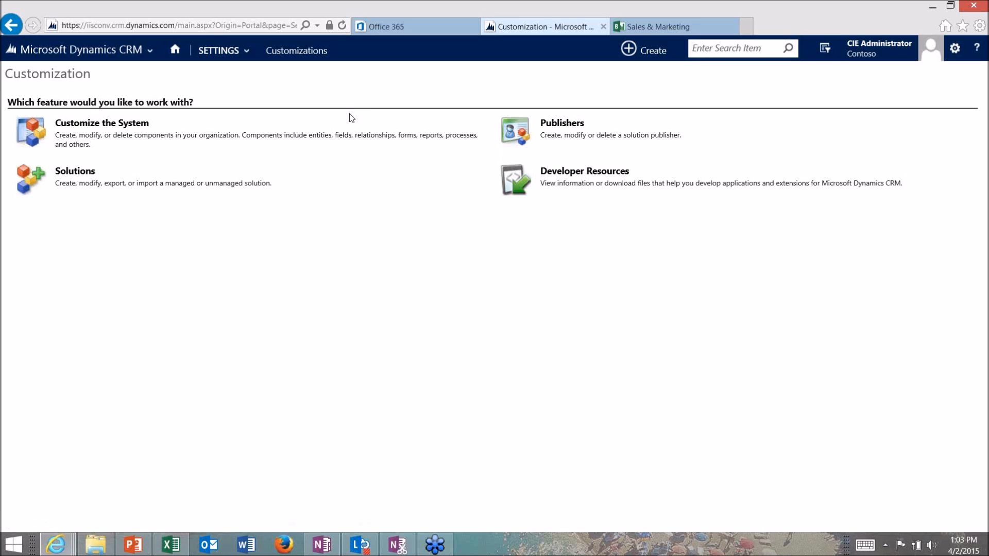
pyautogui.click(242, 51)
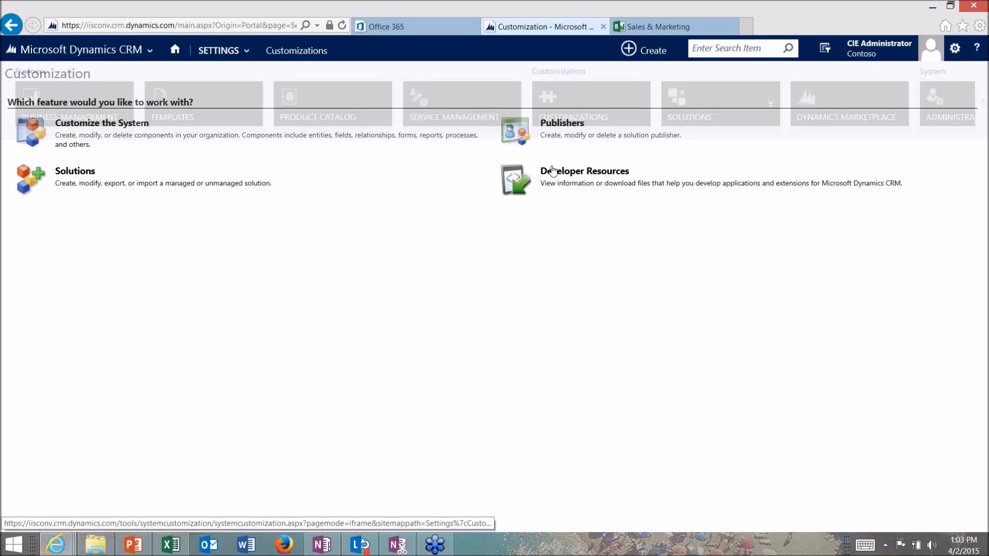
pyautogui.click(575, 171)
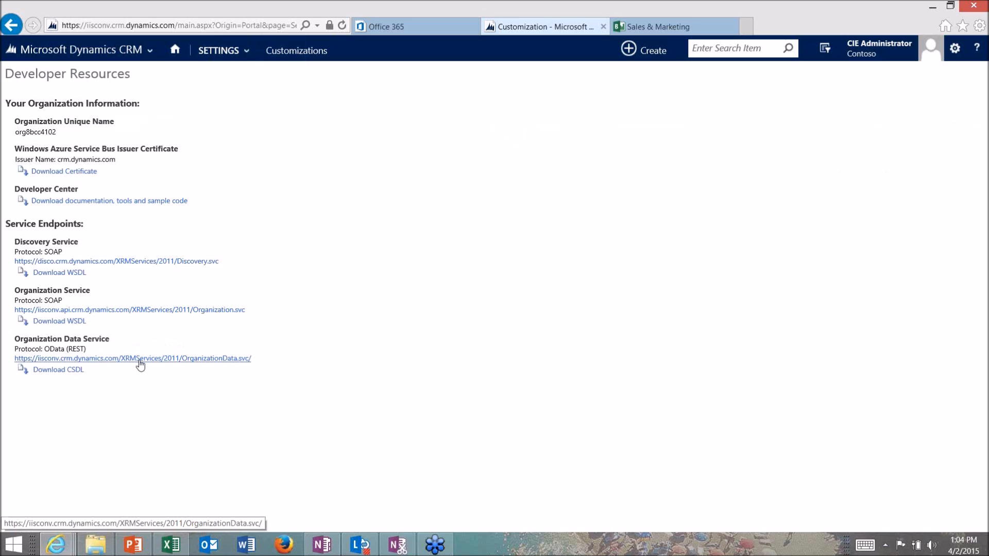
pyautogui.click(247, 358)
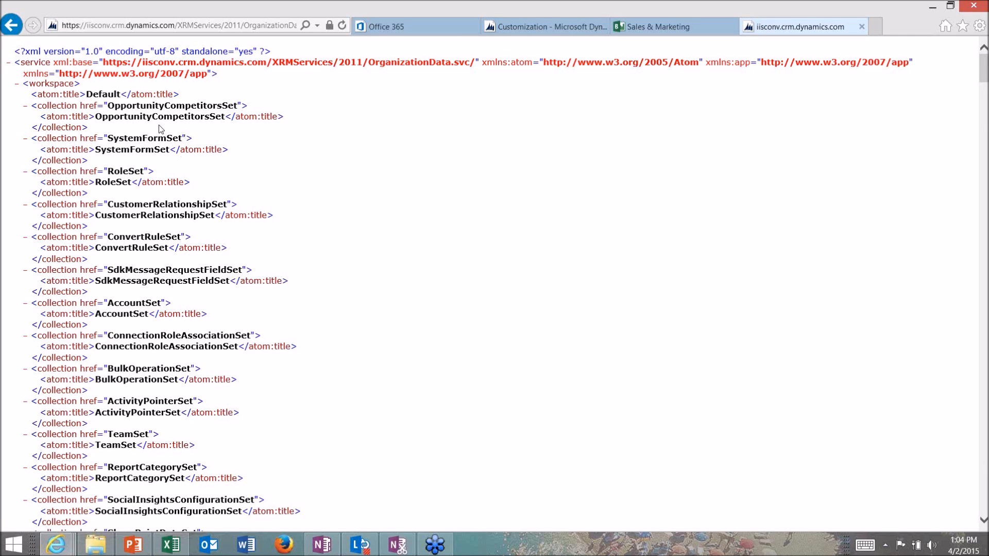
# Copy the full web address of the OrganizationData.svc feed
pyautogui.click(159, 27)
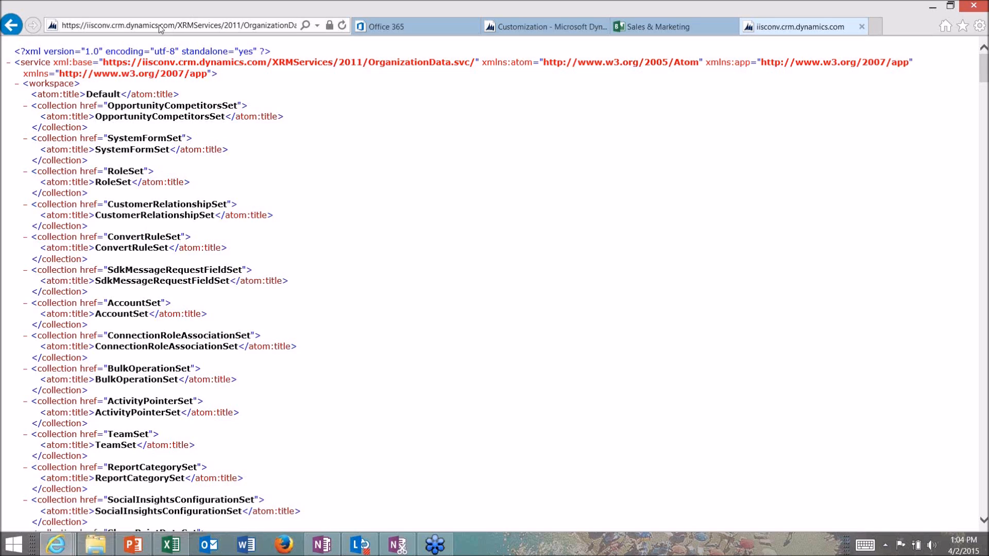
pyautogui.rightClick(159, 27)
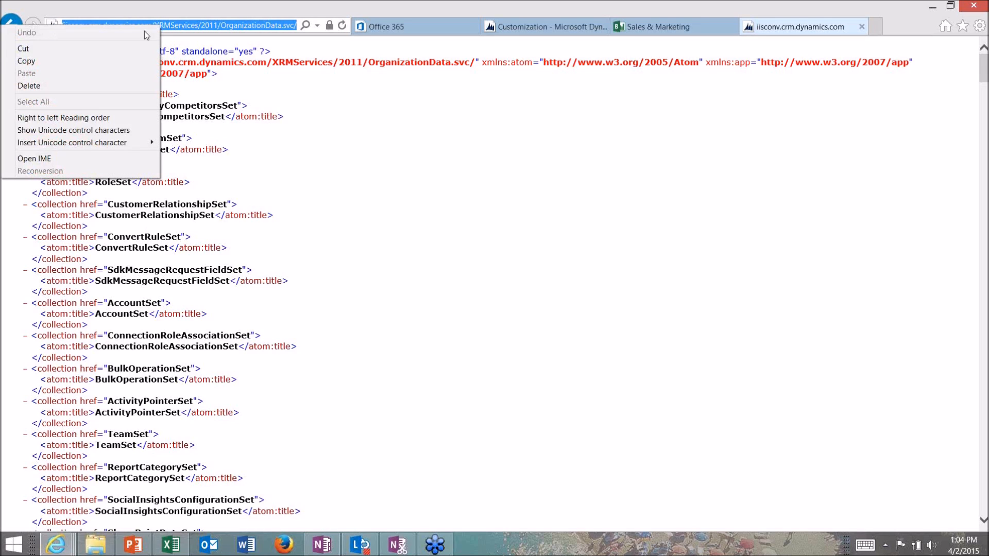
pyautogui.click(120, 57)
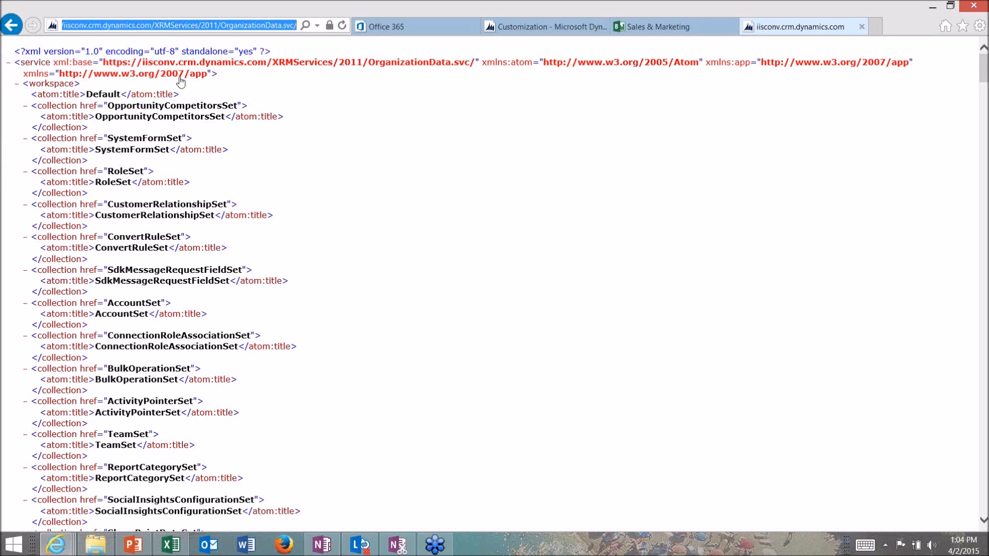
pyautogui.hotkey('alt', 'Tab')
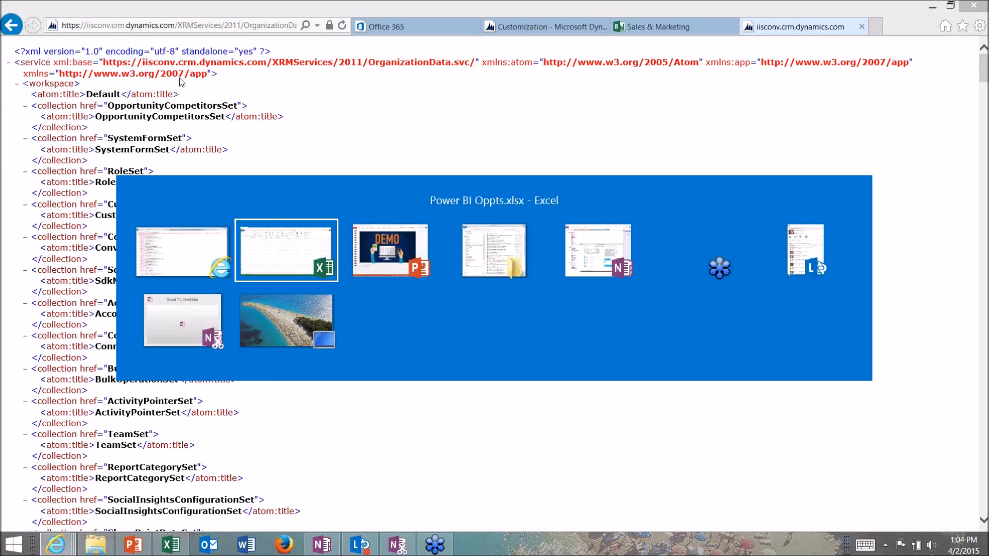
pyautogui.click(192, 96)
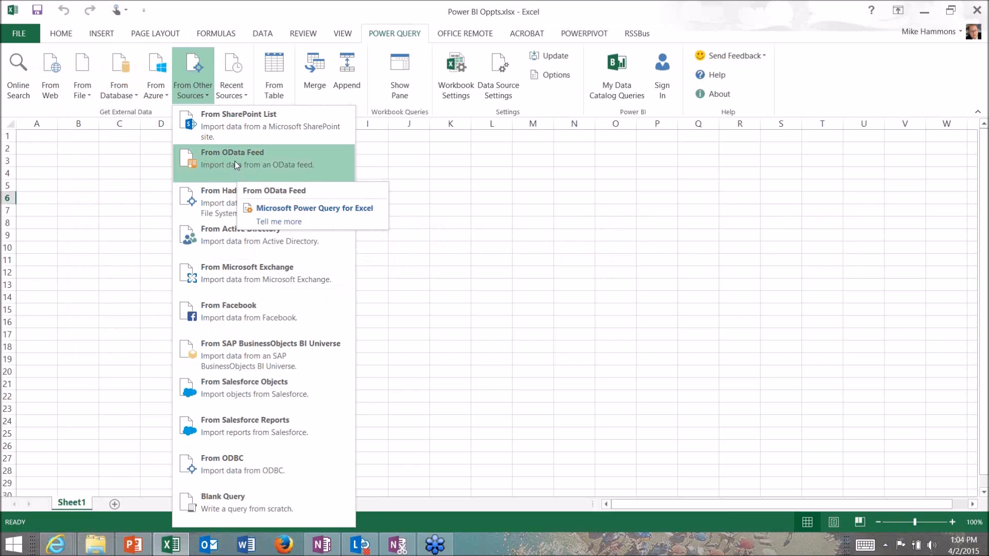
pyautogui.click(235, 165)
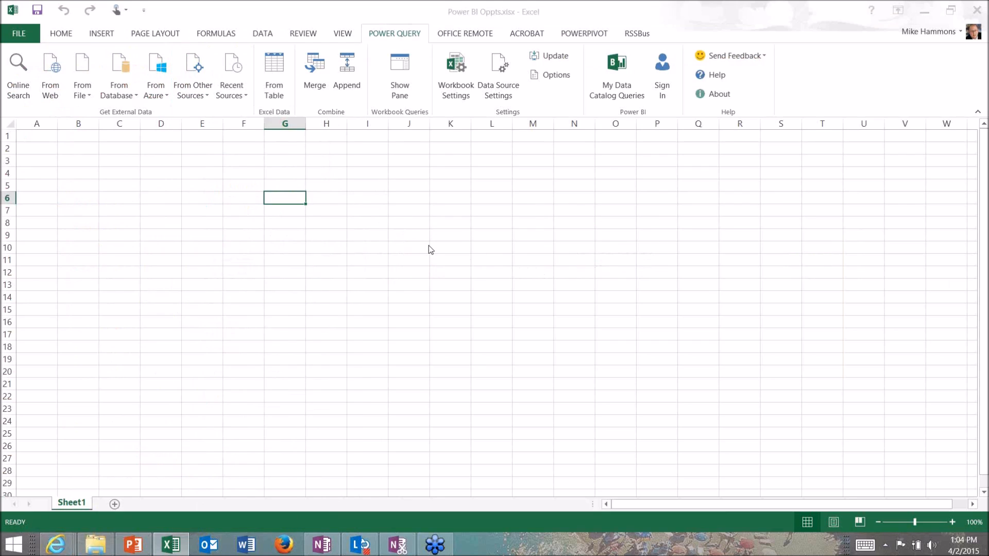
pyautogui.hotkey('ctrl', 'v')
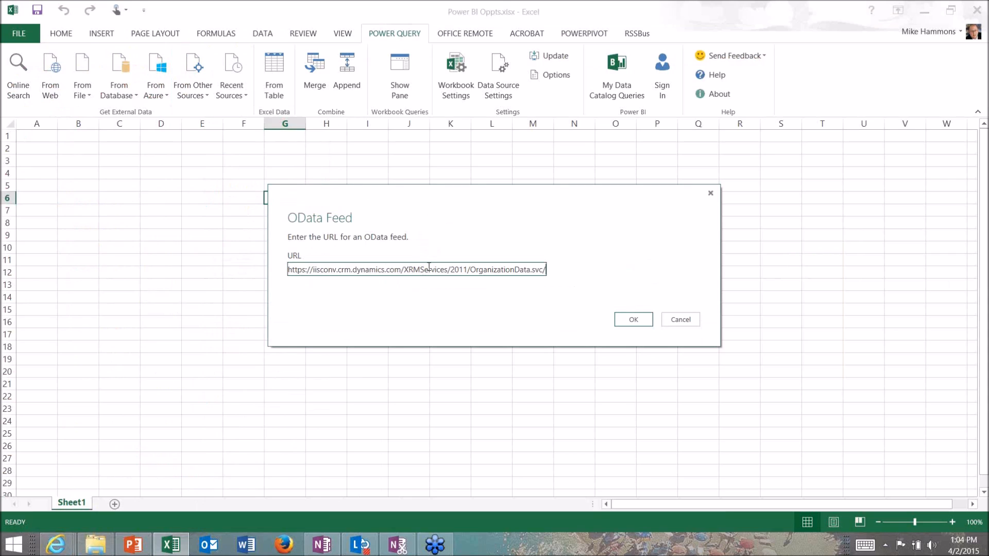
pyautogui.click(618, 320)
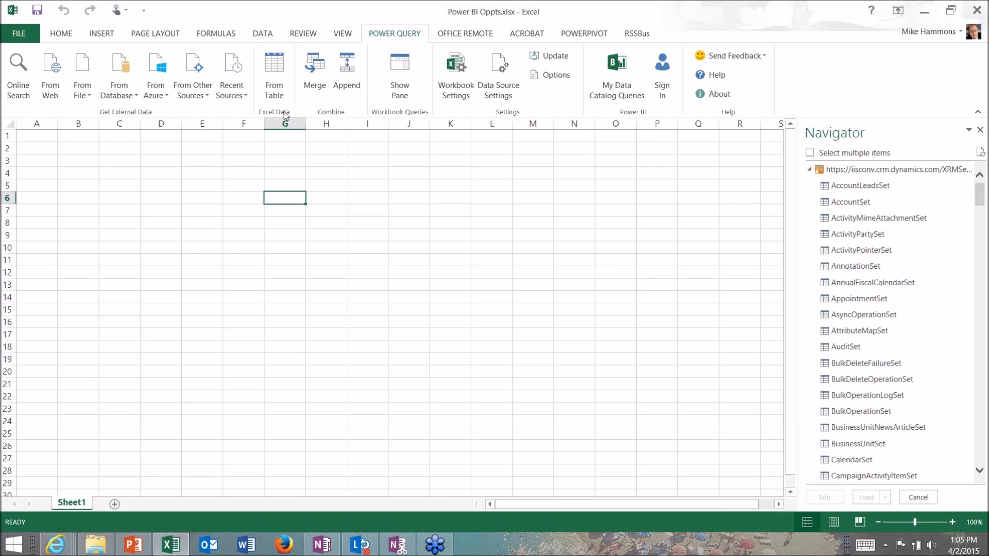
pyautogui.click(200, 100)
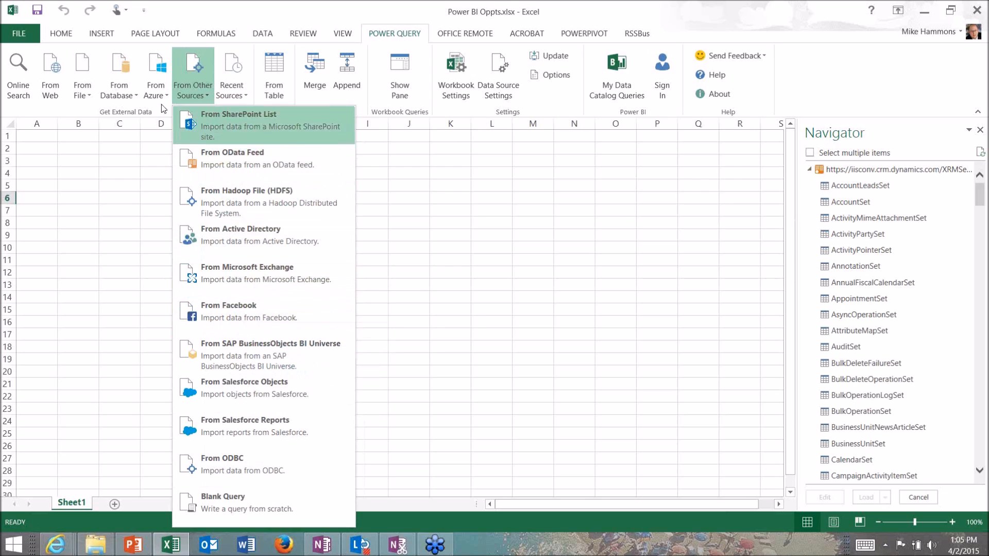
pyautogui.click(156, 91)
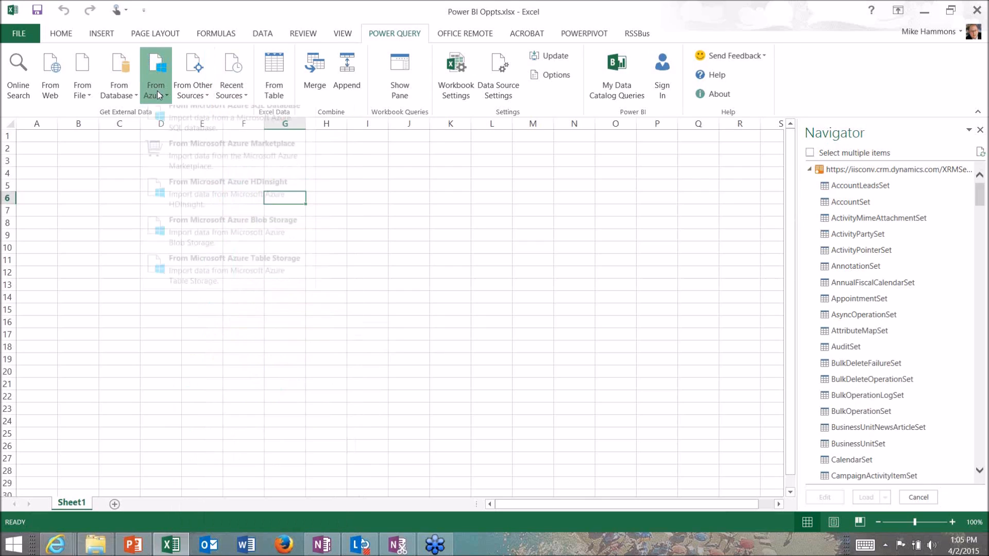
pyautogui.click(112, 97)
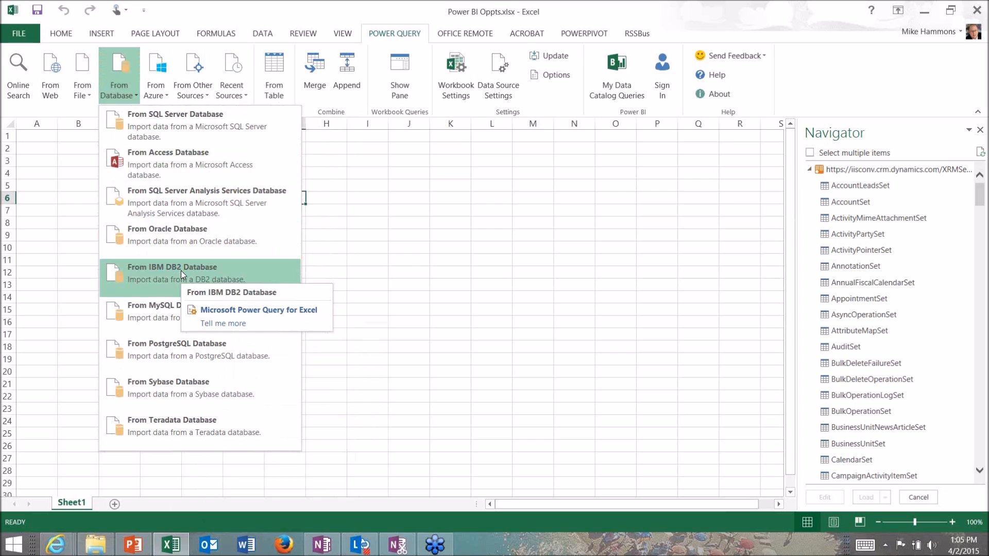
pyautogui.click(866, 107)
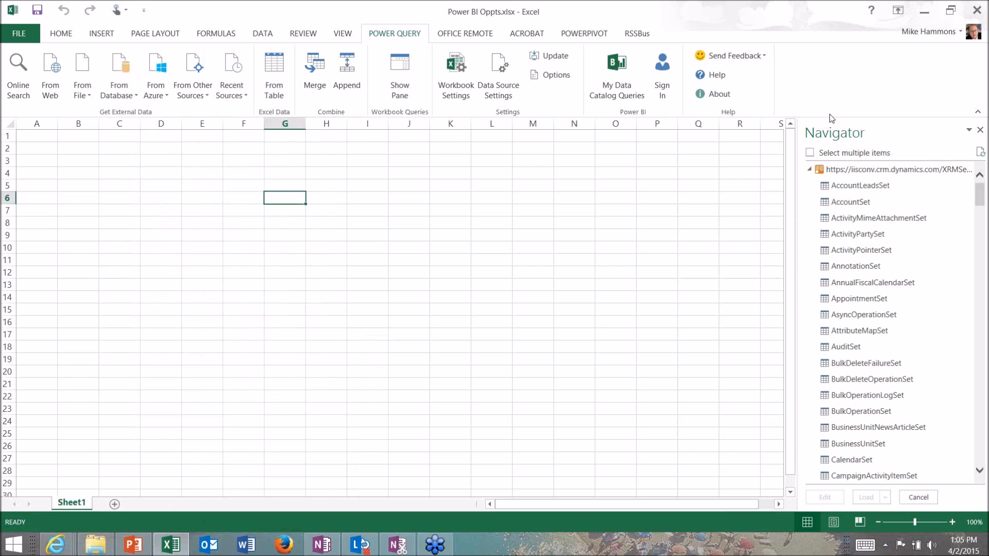
# Enable selection of multiple items and select the AccountSet, OpportunitySet and SystemUserSet tables from the feed
pyautogui.click(824, 152)
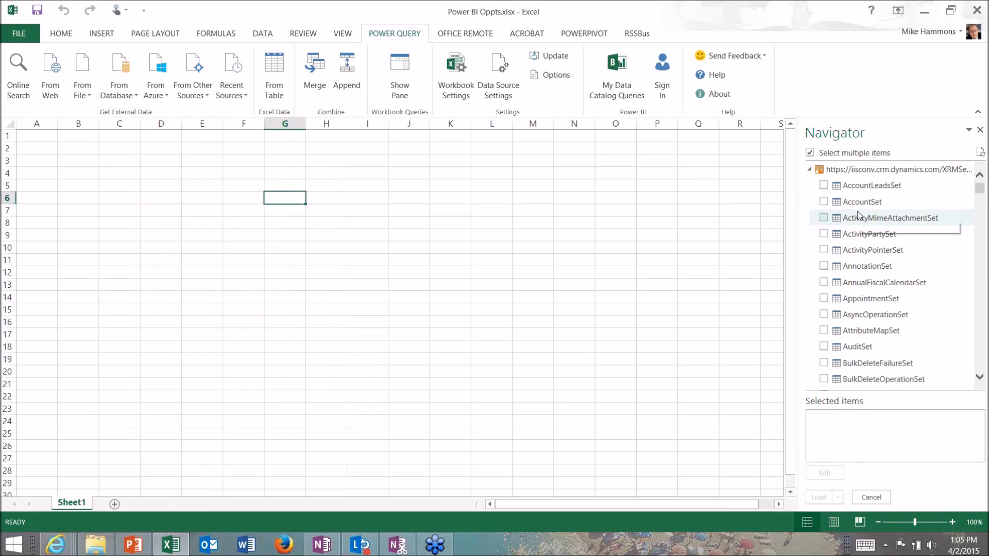
pyautogui.click(825, 203)
pyautogui.moveTo(983, 196); pyautogui.dragTo(985, 281)
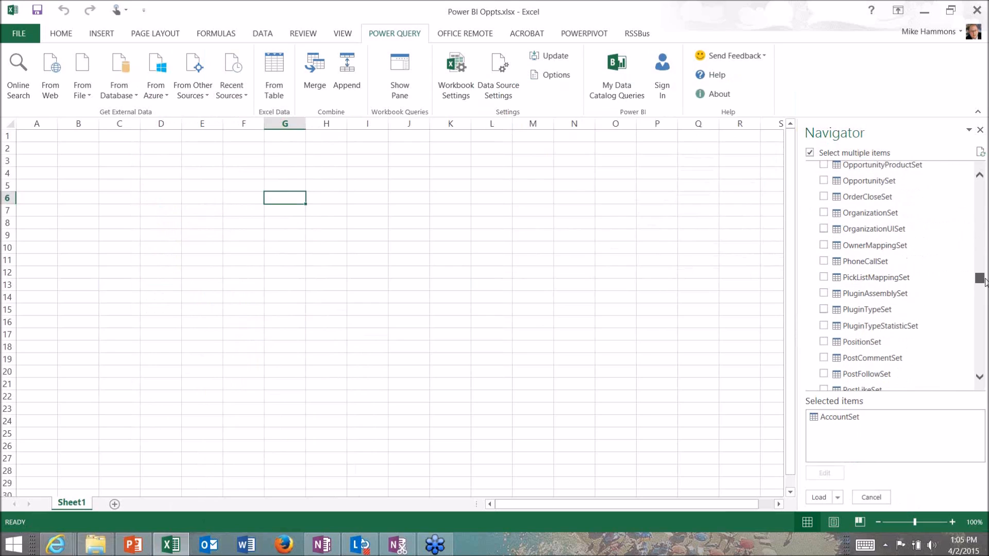
pyautogui.click(825, 182)
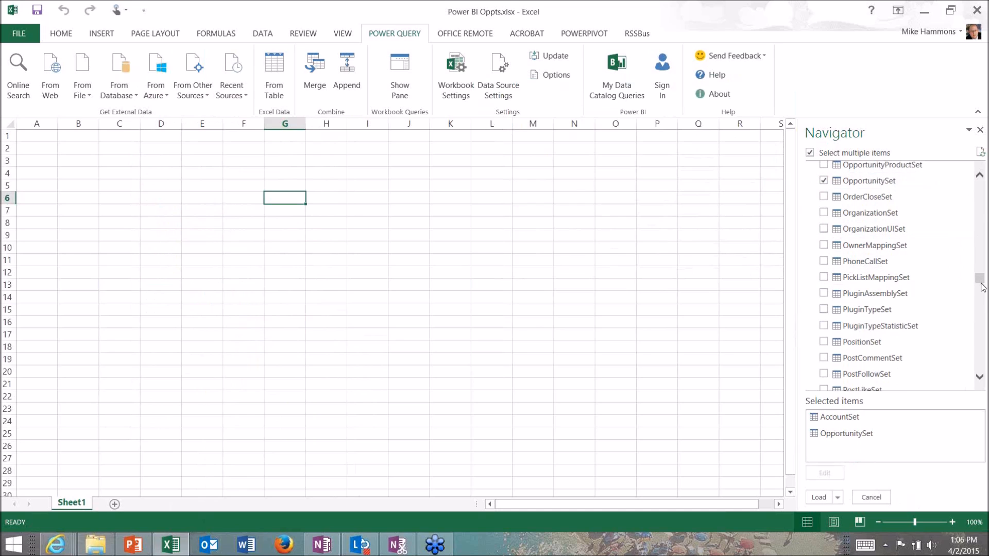
pyautogui.moveTo(983, 287); pyautogui.dragTo(982, 351)
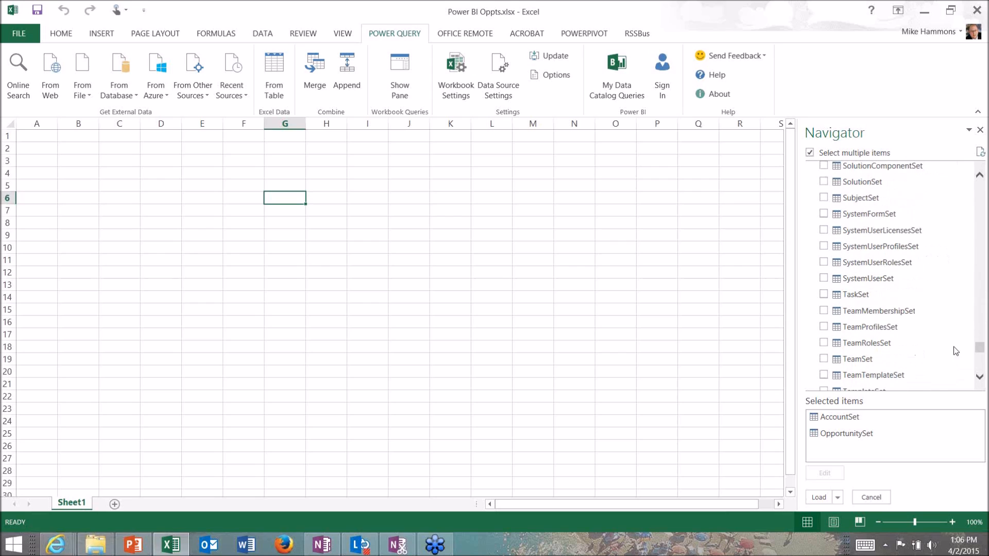
pyautogui.click(824, 280)
pyautogui.moveTo(890, 301)
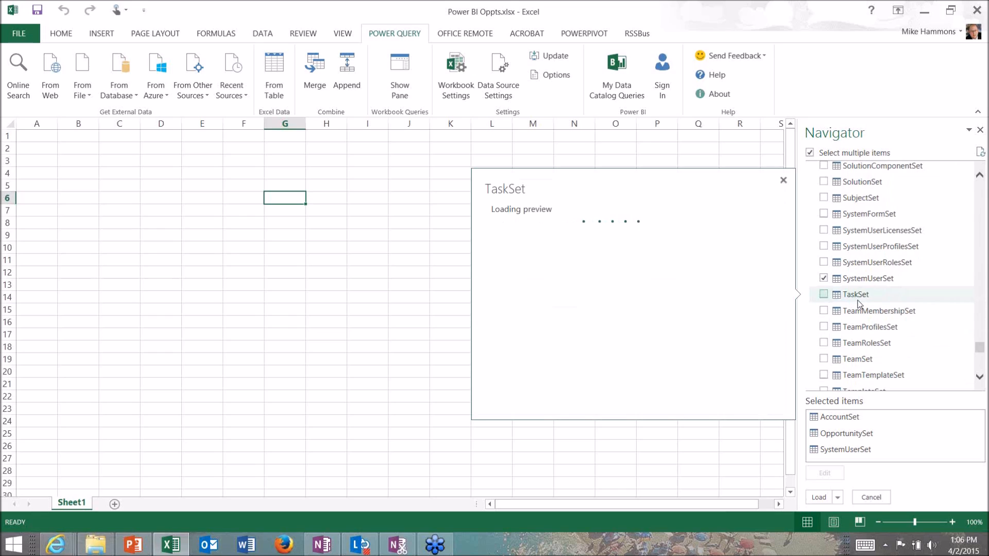
# Open the AccountSet query for editing and deselect all of its columns in the choice of columns to keep
pyautogui.click(888, 424)
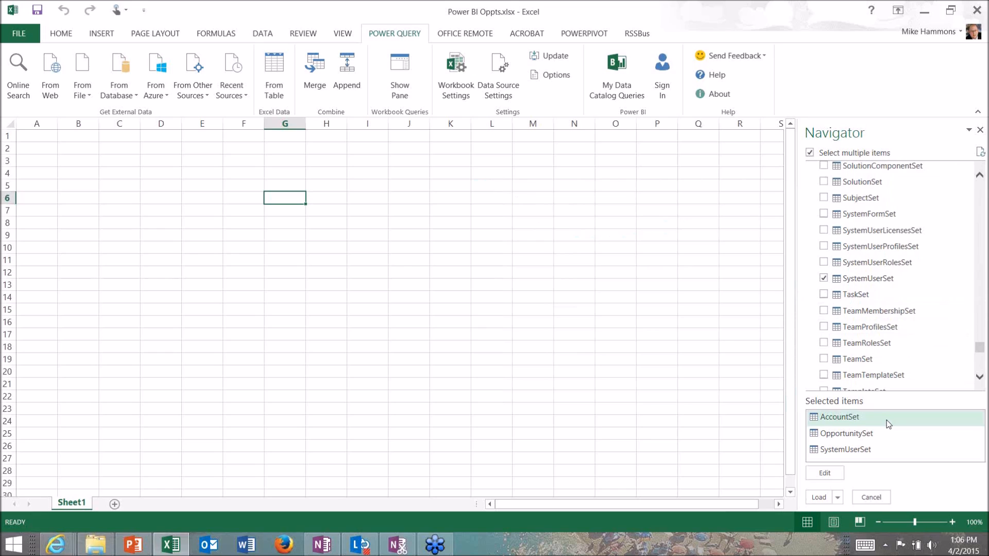
pyautogui.click(822, 473)
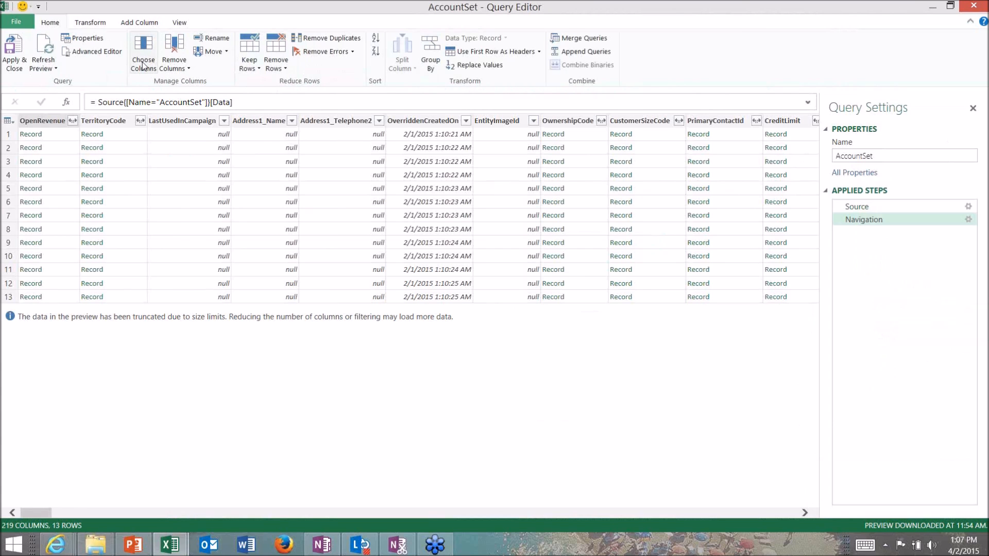
pyautogui.click(143, 64)
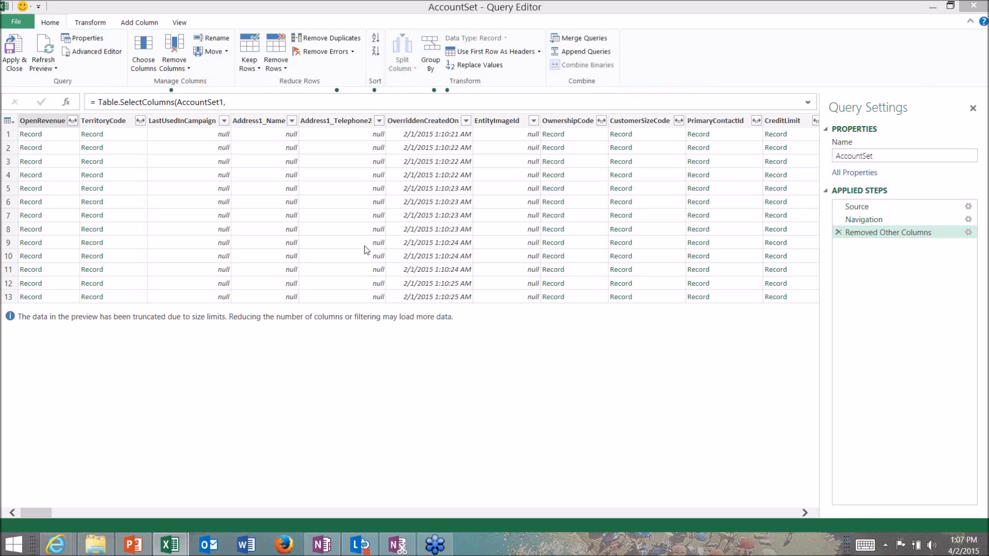
pyautogui.click(145, 52)
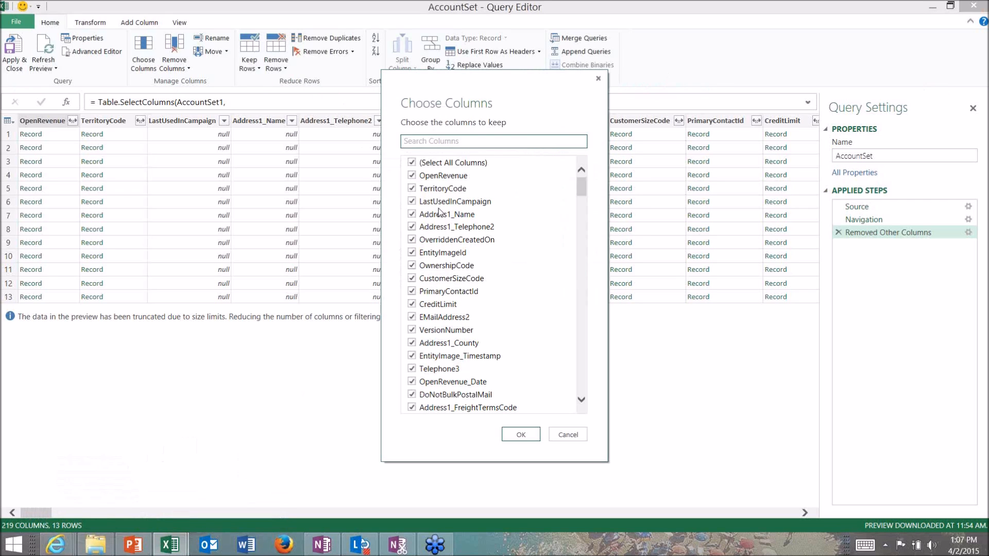
pyautogui.click(415, 163)
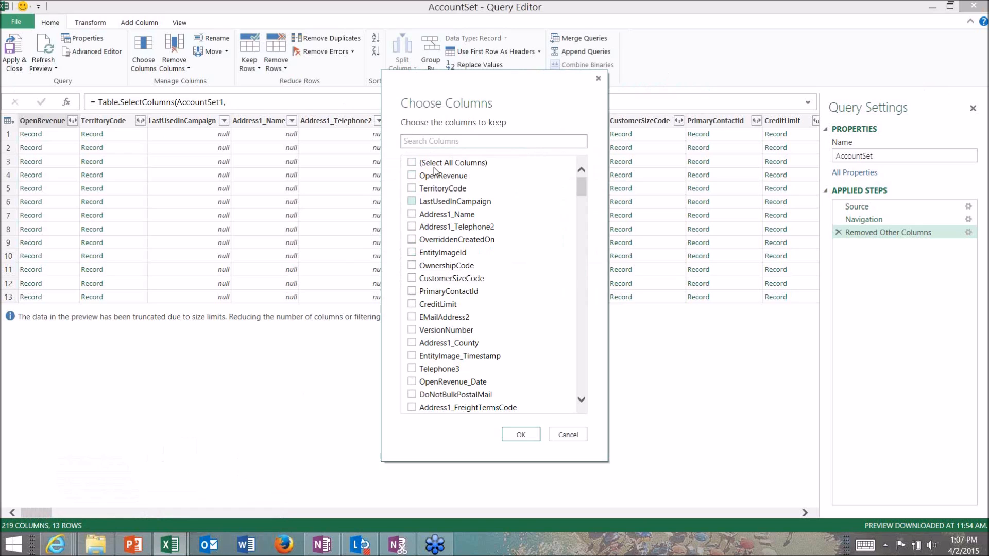
# Search the columns for "account" and "owneri", marking AccountId and OwnerId as columns to keep
pyautogui.click(450, 140)
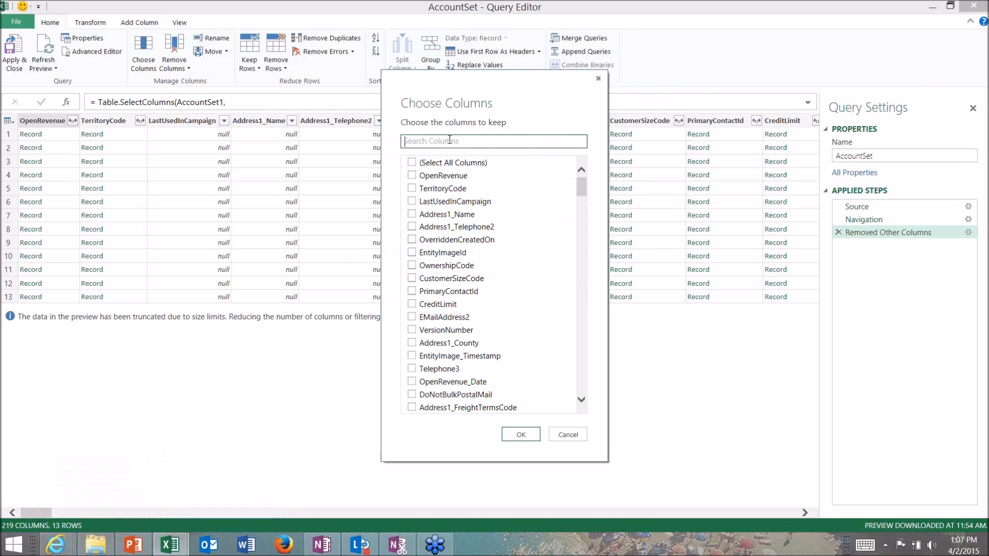
pyautogui.write('account')
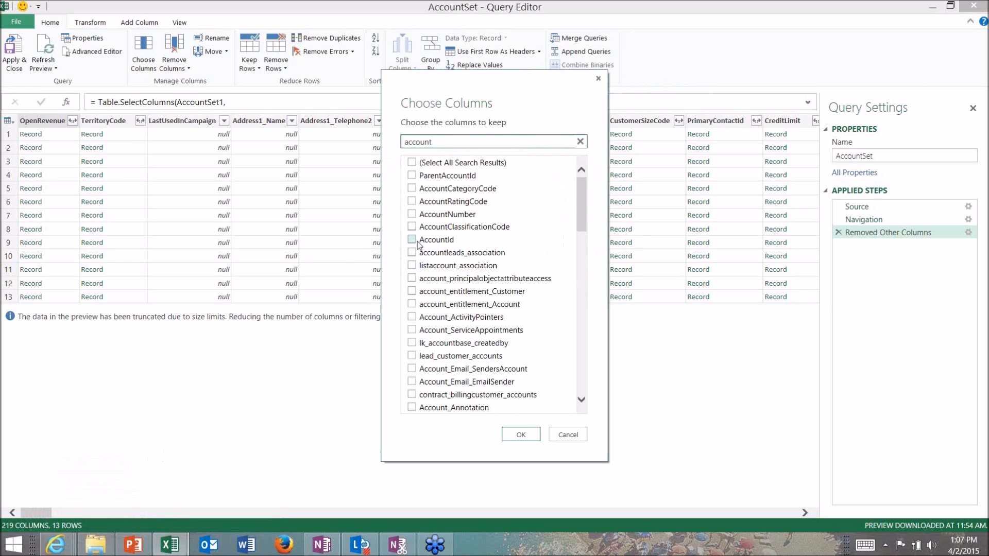
pyautogui.click(411, 240)
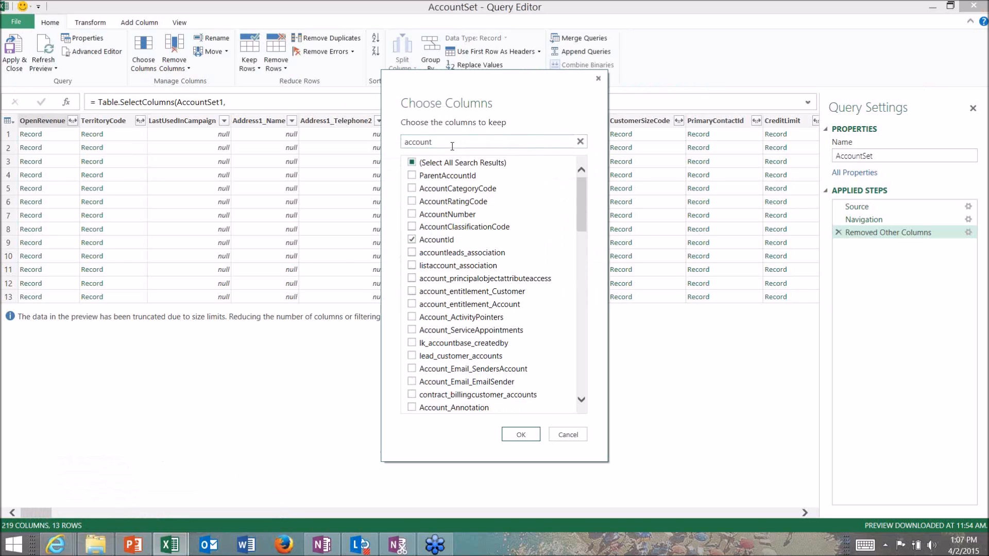
pyautogui.moveTo(451, 143); pyautogui.dragTo(388, 142)
pyautogui.write('owneri')
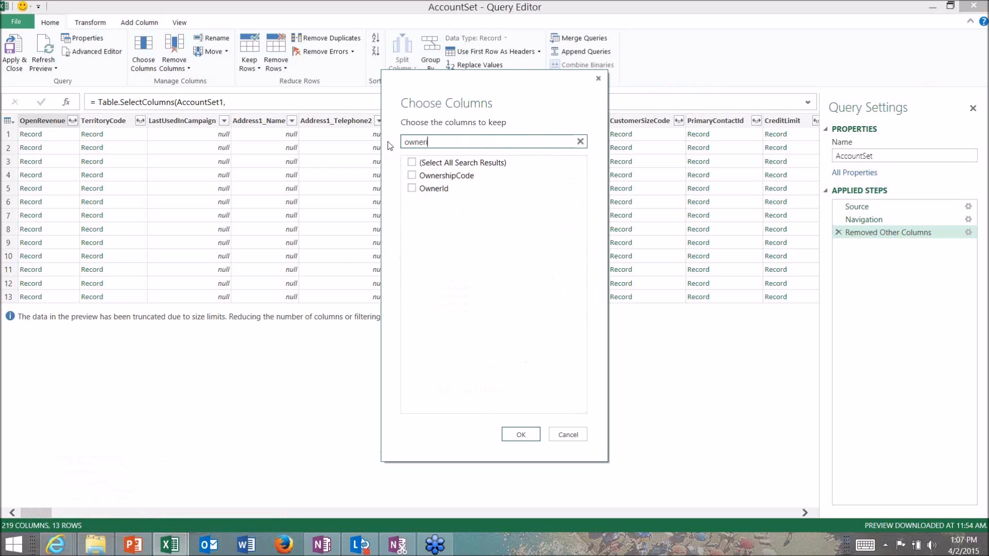
pyautogui.click(415, 178)
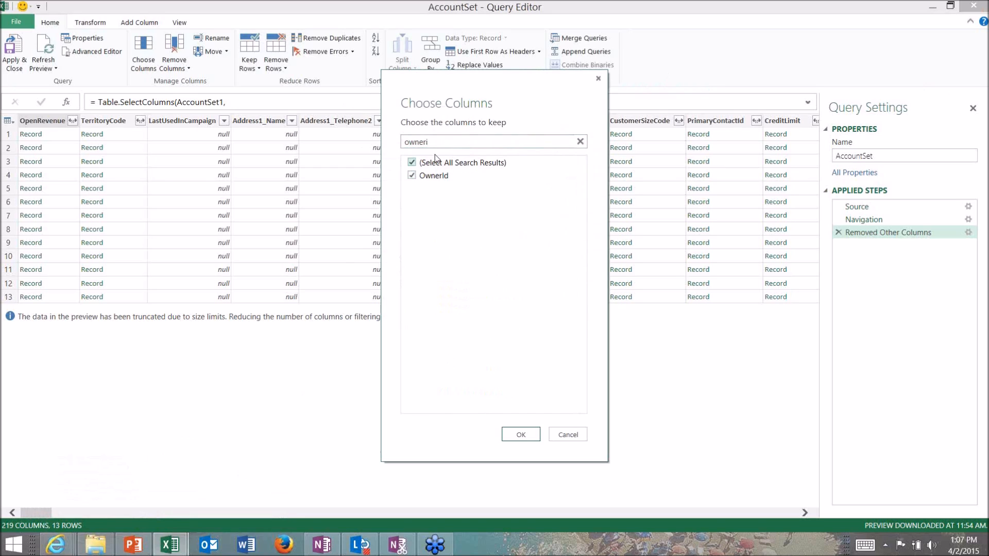
# Search the columns for "address1" and mark Address1_Line1, Address1_PostalCode, Address1_City and Address1_Country as columns to keep
pyautogui.moveTo(453, 142); pyautogui.dragTo(397, 143)
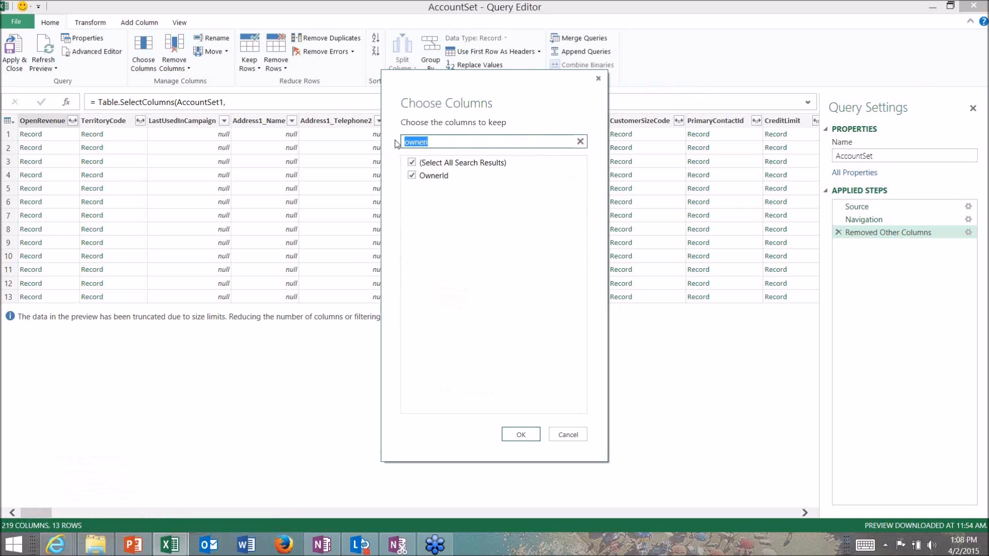
pyautogui.write('address')
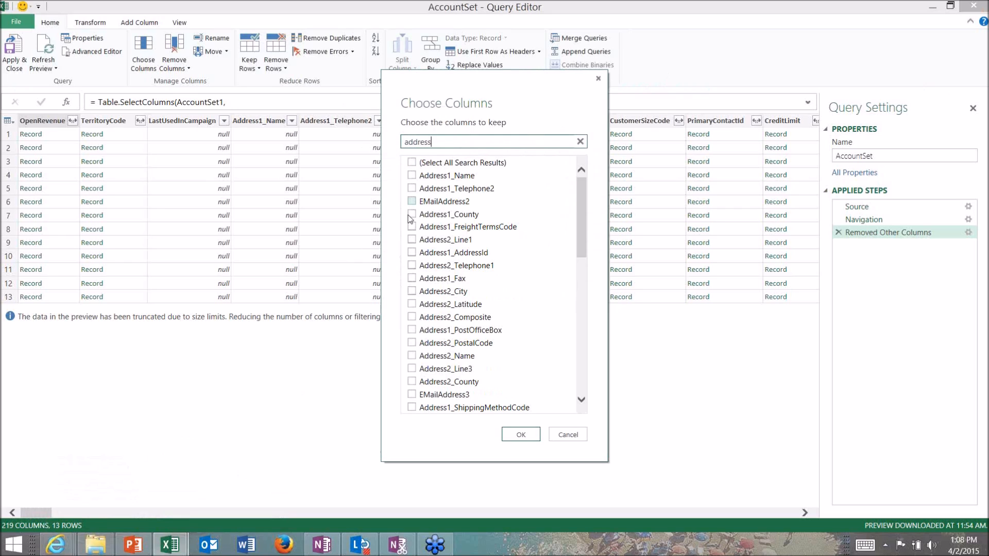
pyautogui.write('1')
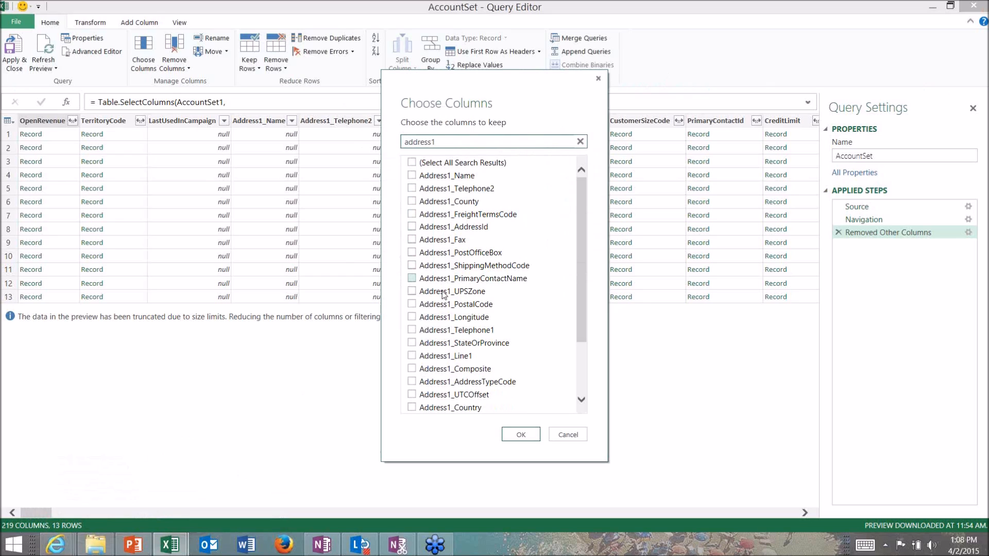
pyautogui.click(411, 358)
pyautogui.click(412, 305)
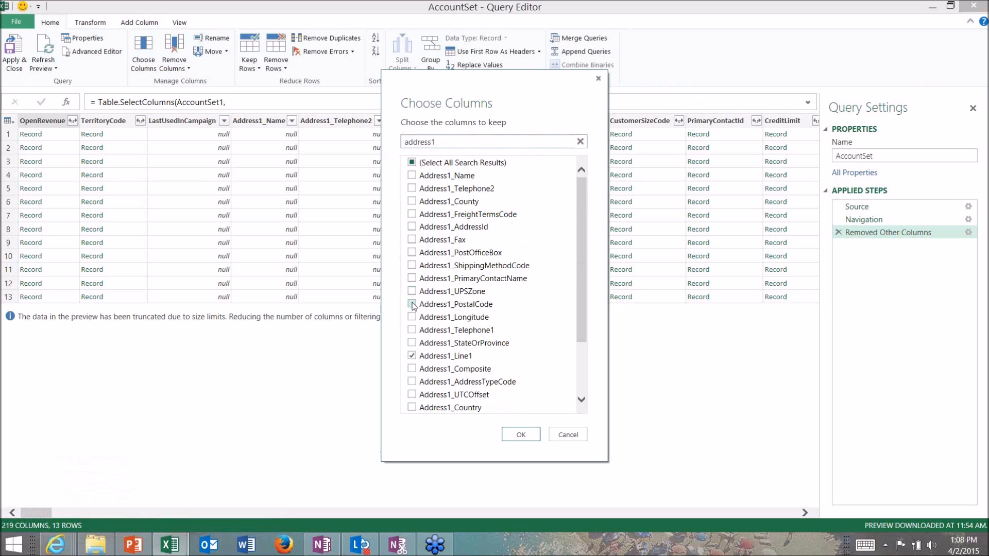
pyautogui.scroll(-2, 412, 306)
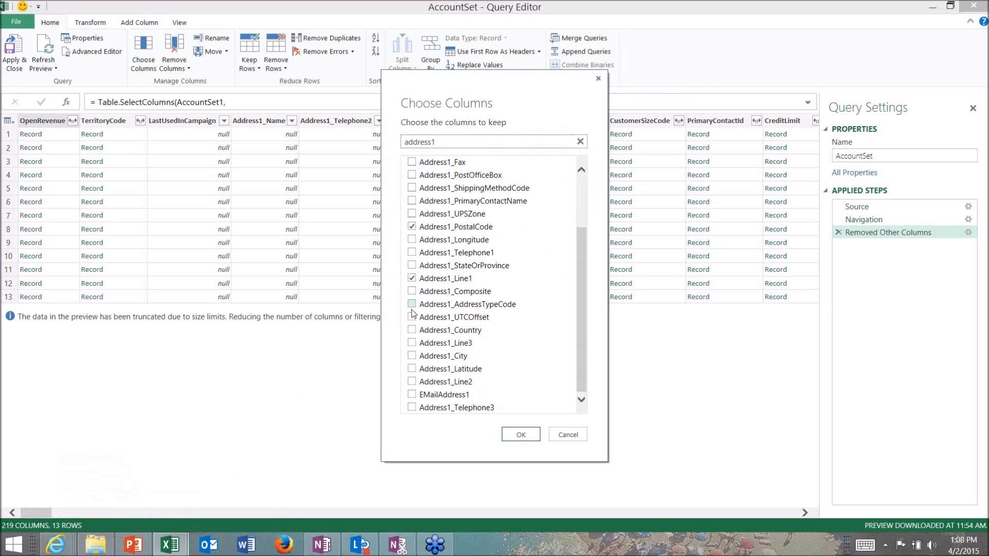
pyautogui.click(422, 357)
pyautogui.click(430, 331)
# Search the columns for "web", mark WebSiteURL to keep, and apply the column selection to the AccountSet query
pyautogui.moveTo(488, 142); pyautogui.dragTo(382, 146)
pyautogui.write('web')
pyautogui.click(412, 176)
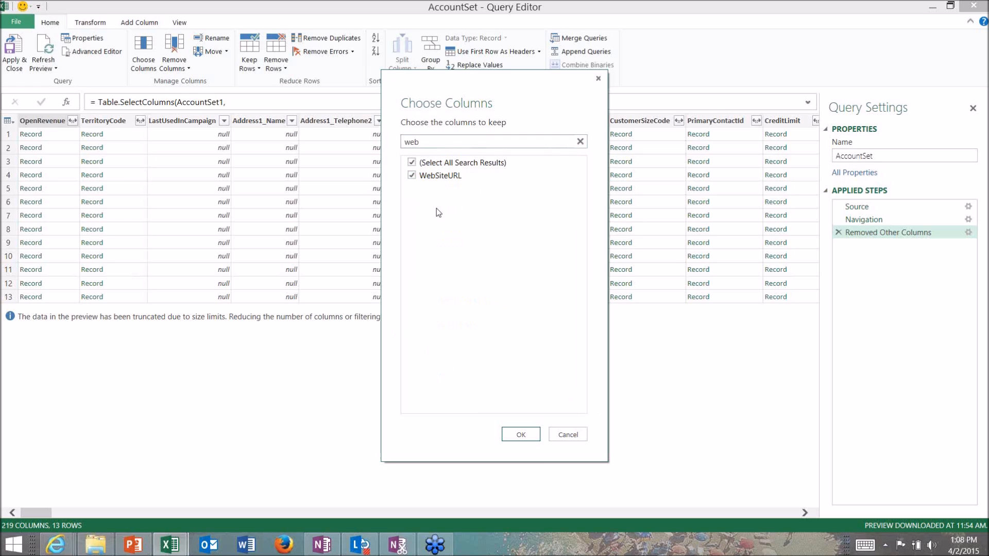
pyautogui.click(519, 435)
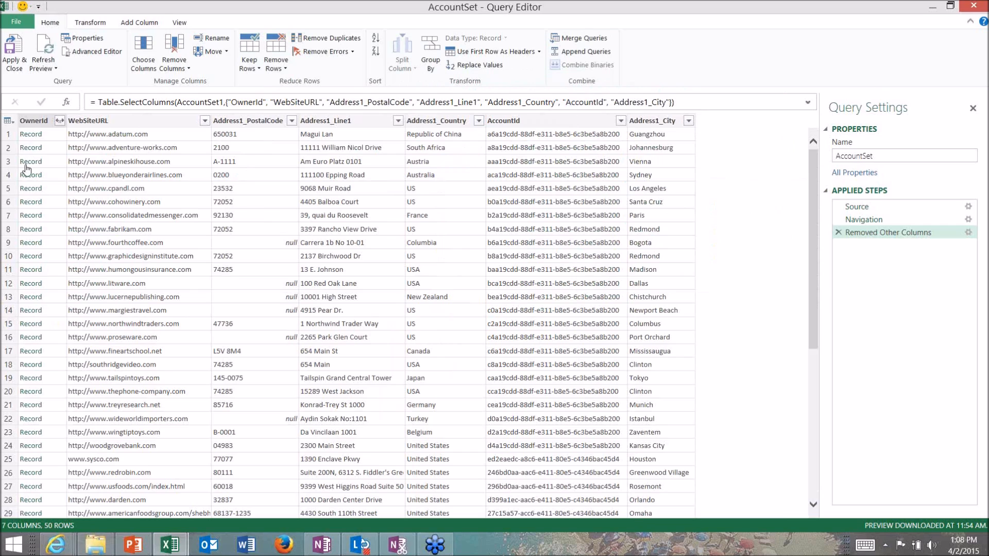
# Expand the OwnerId record column to include only its Id field, using the original column name as prefix
pyautogui.click(60, 121)
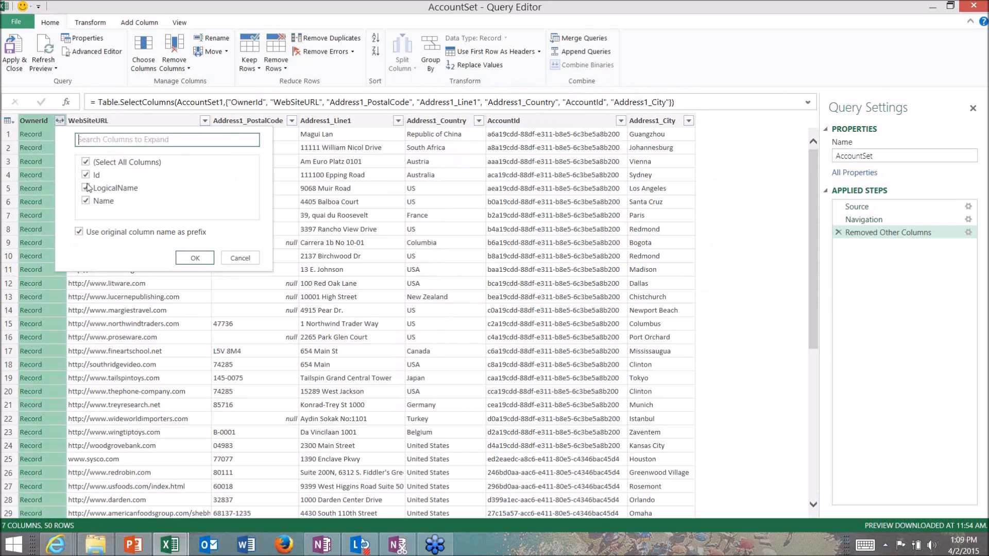
pyautogui.click(92, 163)
pyautogui.click(88, 176)
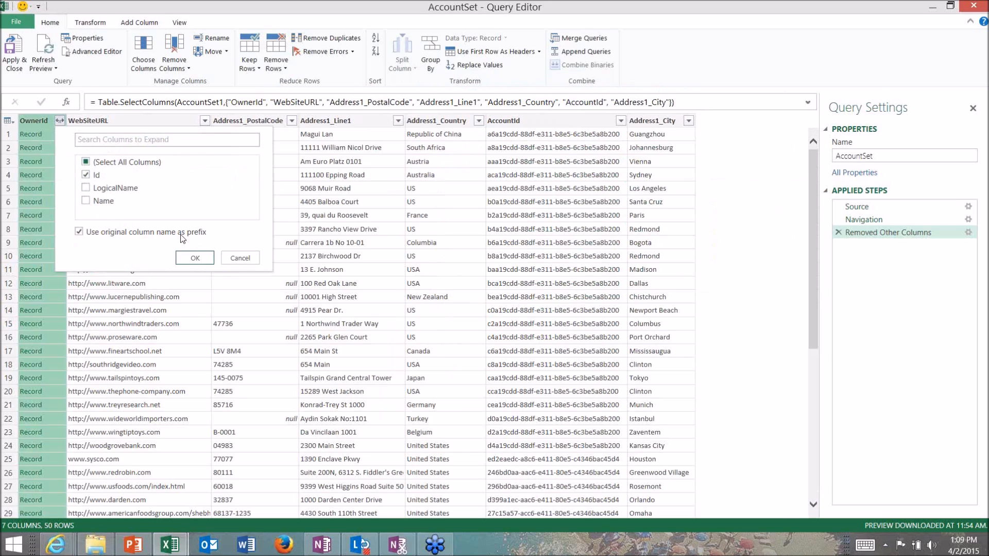
pyautogui.click(195, 259)
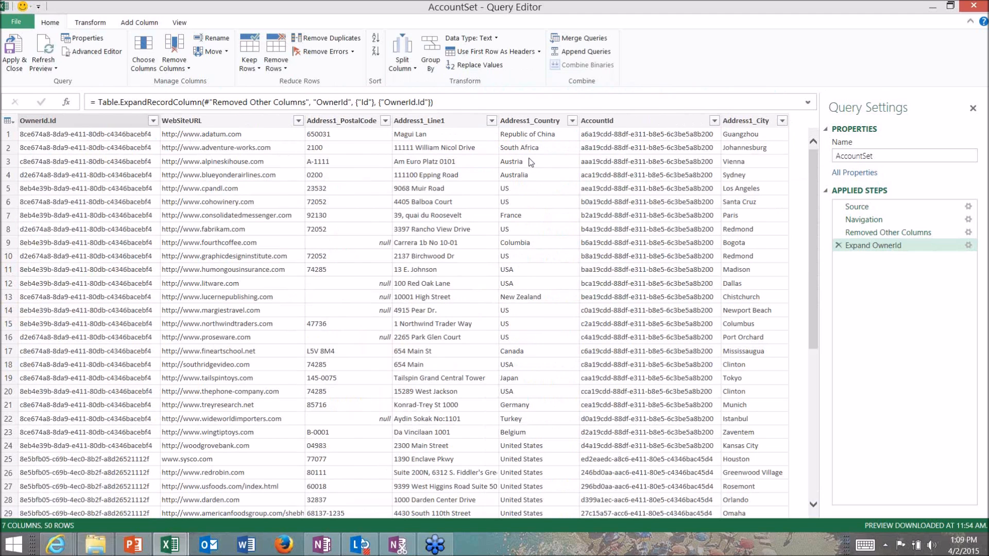
# Duplicate the AccountId column
pyautogui.click(644, 122)
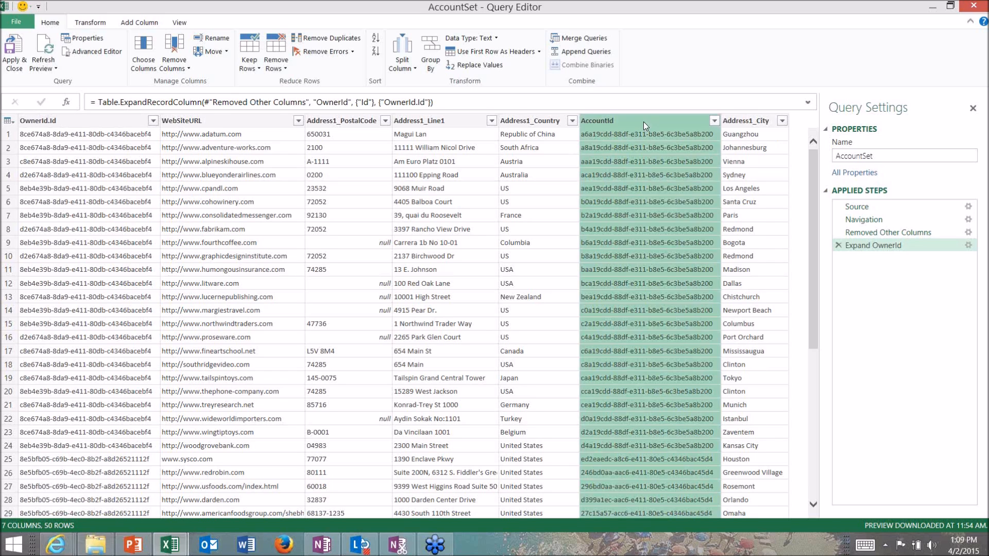
pyautogui.rightClick(644, 122)
pyautogui.click(676, 155)
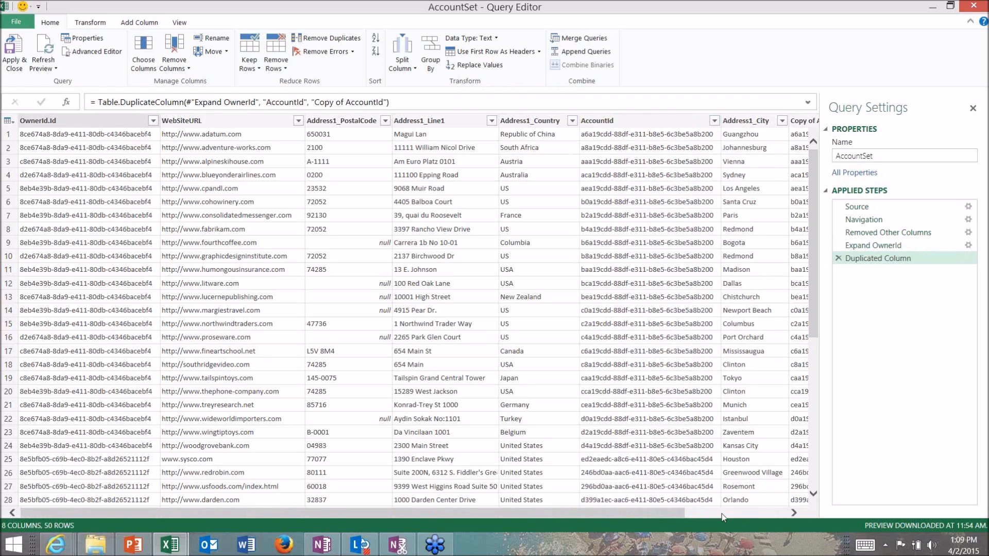
# Rename the OwnerId.Id column to Rep and the Address1_PostalCode column to Zip
pyautogui.click(48, 120)
pyautogui.doubleClick(47, 120)
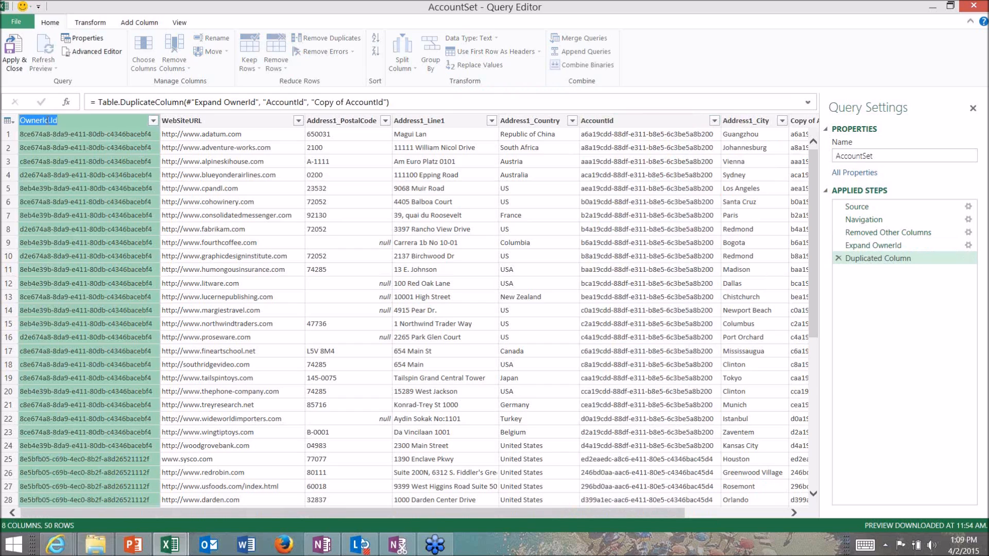
pyautogui.write('Rep')
pyautogui.press('Return')
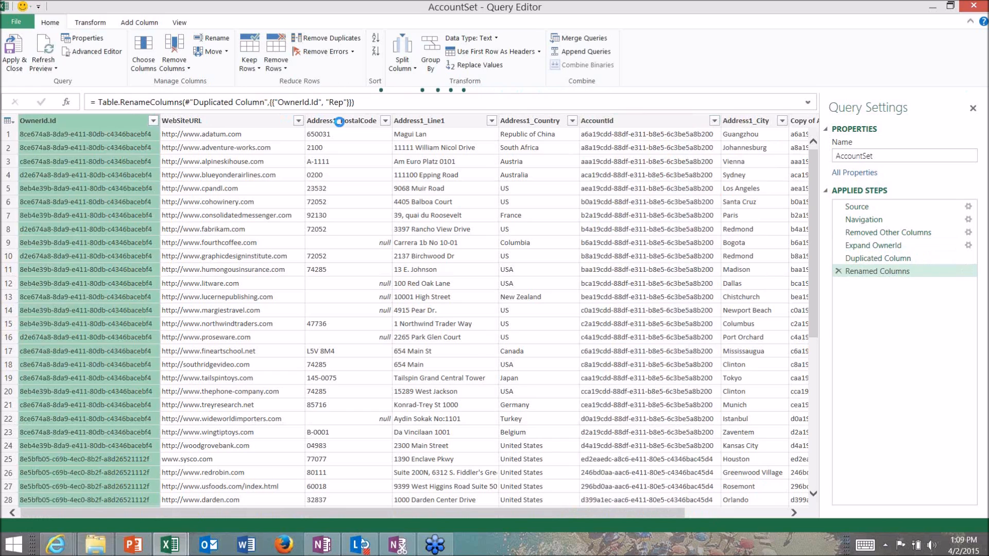
pyautogui.click(341, 121)
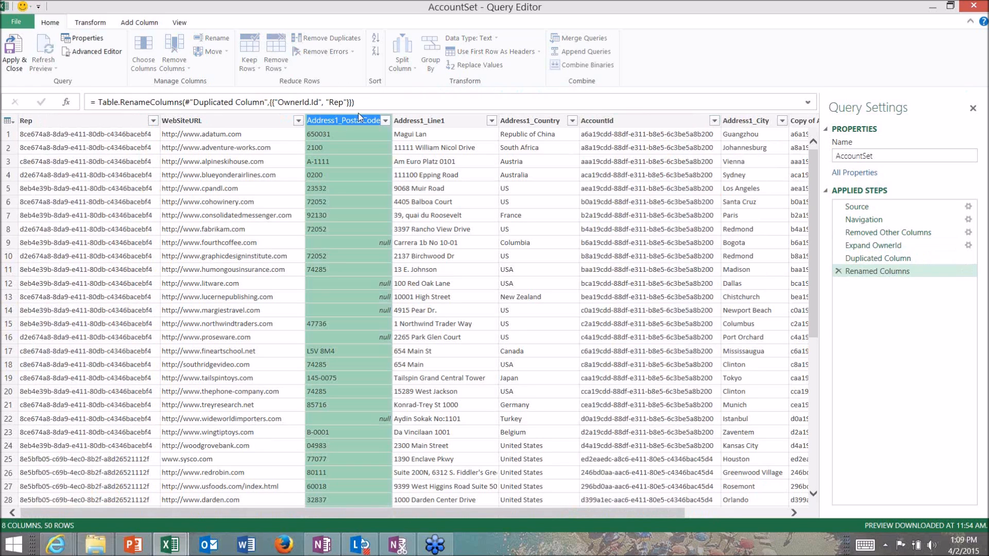
pyautogui.write('Zip')
pyautogui.press('Return')
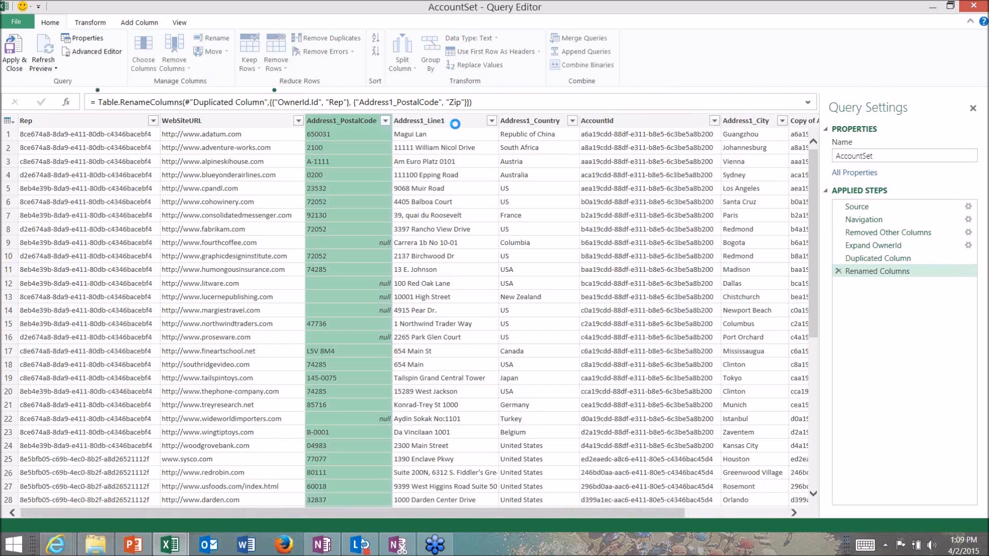
# Rename the Address1_Line1 column to Address and the Address1_Country column to Country
pyautogui.doubleClick(427, 122)
pyautogui.press('End')
pyautogui.press('BackSpace')
pyautogui.press('BackSpace')
pyautogui.press('BackSpace')
pyautogui.press('BackSpace')
pyautogui.press('BackSpace')
pyautogui.press('BackSpace')
pyautogui.press('BackSpace')
pyautogui.press('Return')
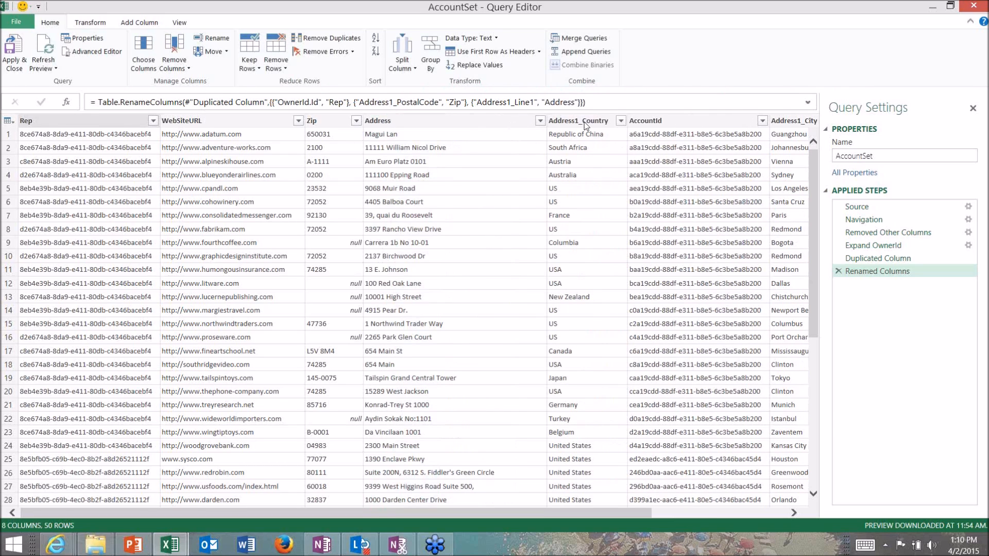
pyautogui.click(586, 124)
pyautogui.doubleClick(586, 122)
pyautogui.write('Country')
pyautogui.press('Return')
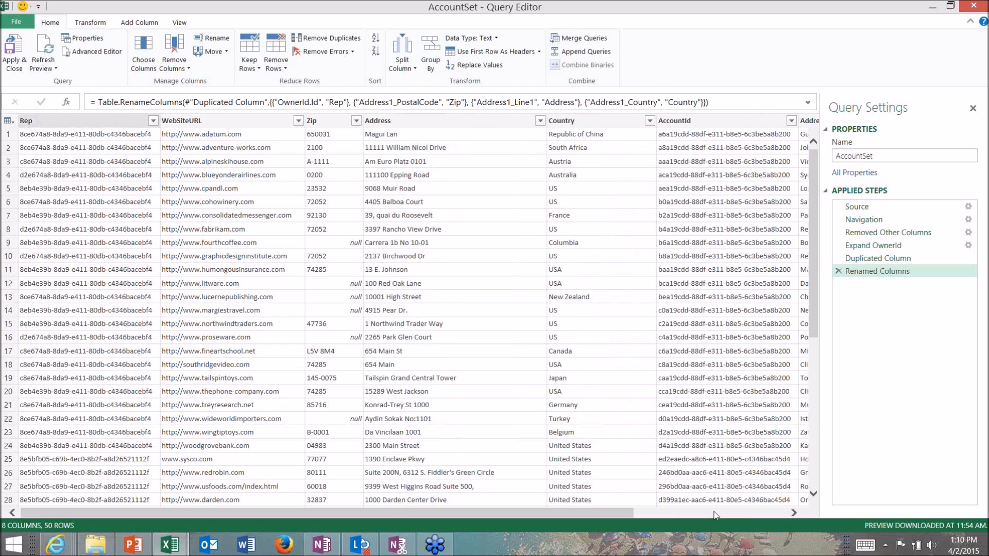
# Rename the duplicated AccountId column to Total Accts
pyautogui.hscroll(2, 715, 515)
pyautogui.hscroll(3, 715, 515)
pyautogui.doubleClick(720, 121)
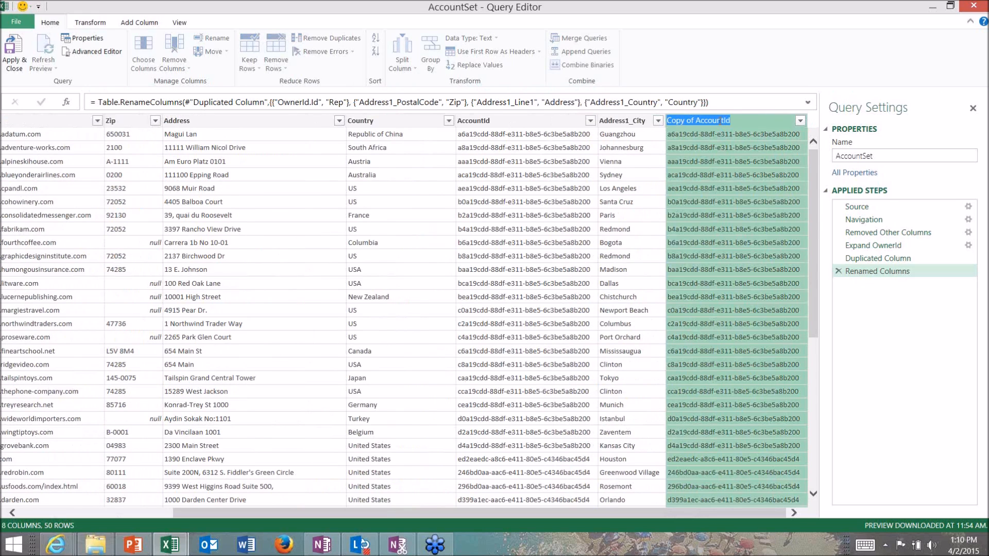
pyautogui.write('Total Accts')
pyautogui.press('Return')
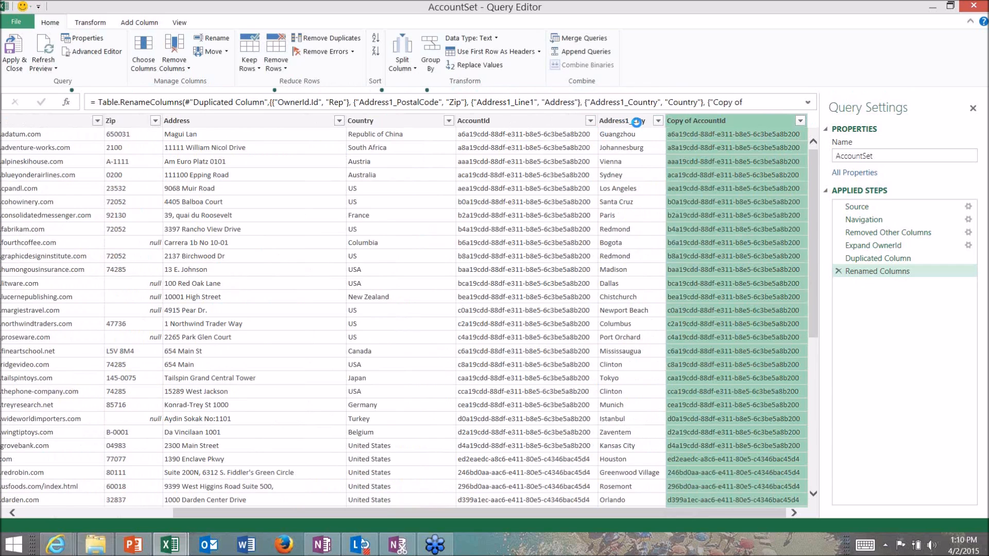
# Rename the Address1_City column to City, and apply and close the AccountSet query
pyautogui.click(636, 121)
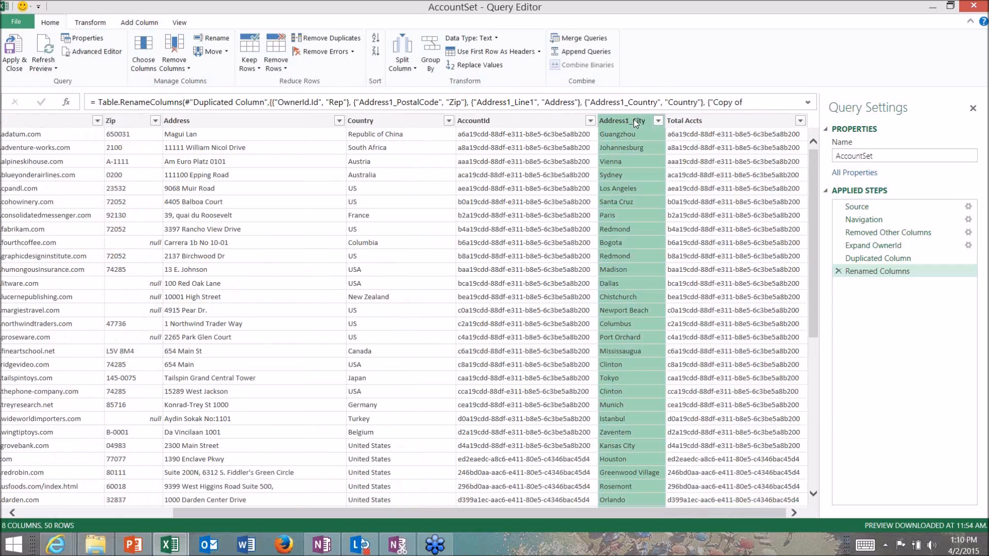
pyautogui.doubleClick(634, 121)
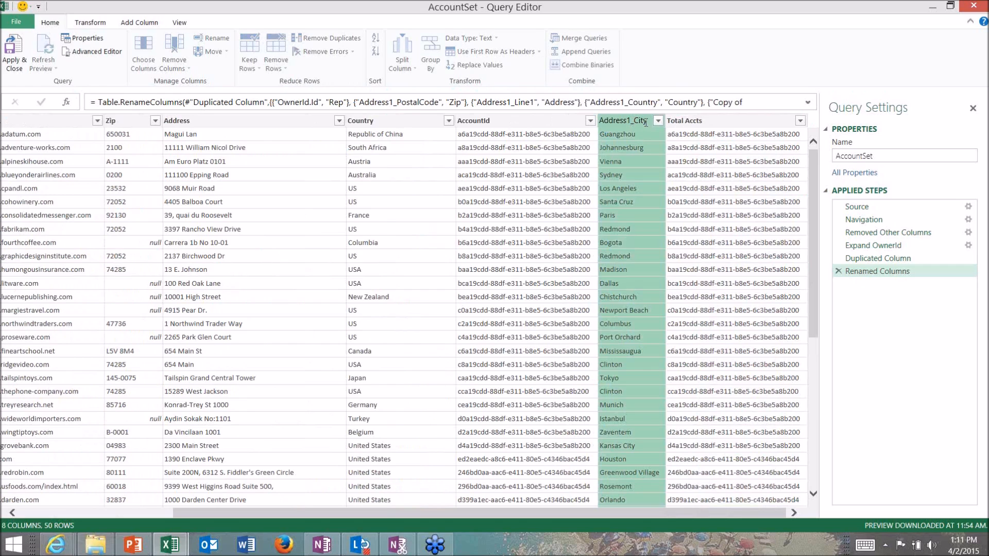
pyautogui.press('BackSpace')
pyautogui.press('BackSpace')
pyautogui.press('BackSpace')
pyautogui.press('BackSpace')
pyautogui.press('BackSpace')
pyautogui.press('BackSpace')
pyautogui.press('BackSpace')
pyautogui.press('BackSpace')
pyautogui.press('BackSpace')
pyautogui.click(14, 57)
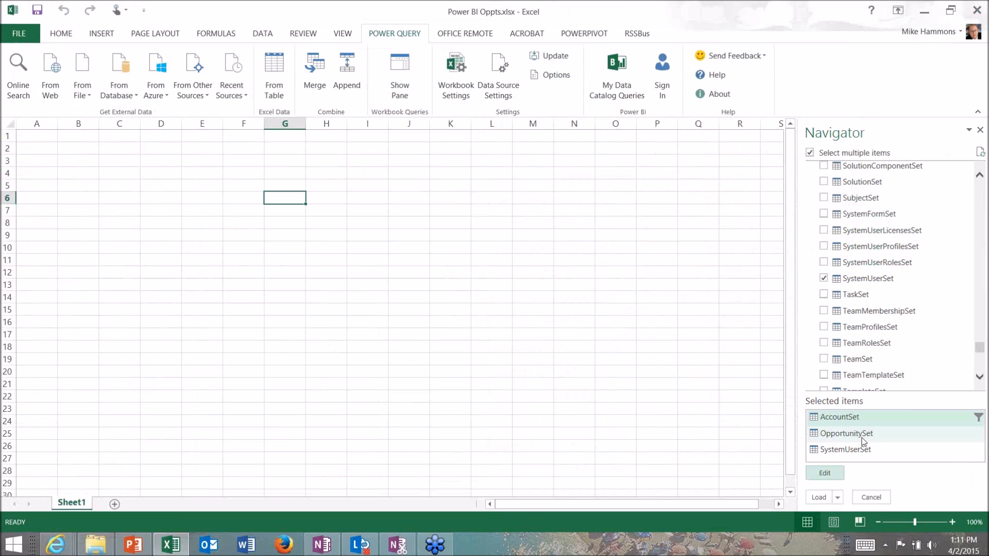
# Open the OpportunitySet query for editing and deselect all of its columns in the choice of columns to keep
pyautogui.click(862, 439)
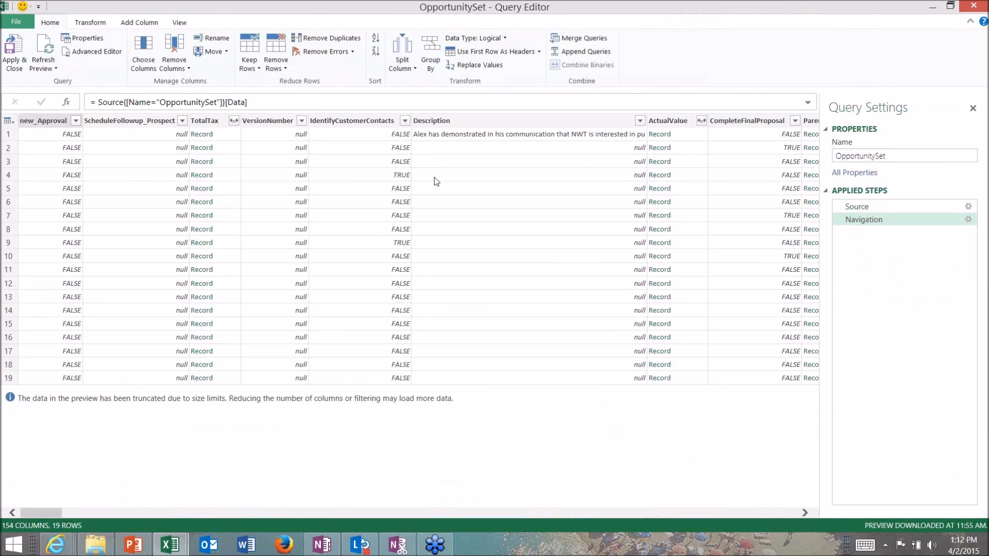
pyautogui.click(143, 51)
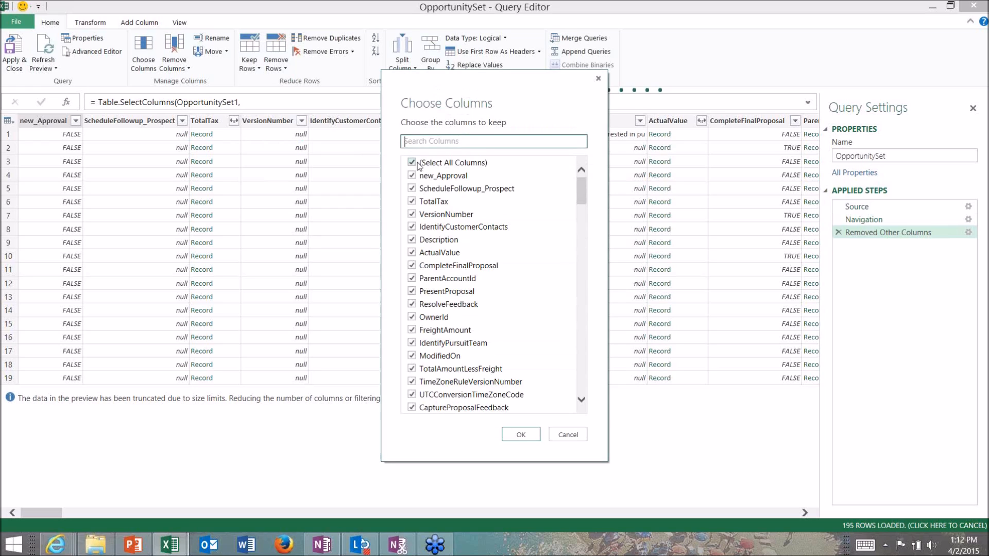
pyautogui.click(412, 163)
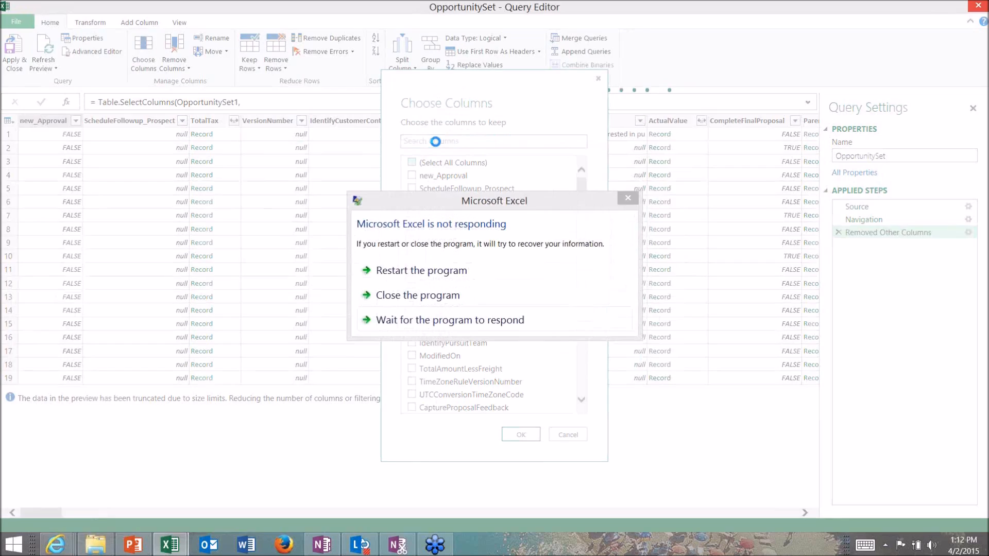
# Search the columns for "custom" and "owner", marking CustomerId and OwnerId as columns to keep
pyautogui.click(436, 142)
pyautogui.write('custom')
pyautogui.click(412, 188)
pyautogui.moveTo(447, 142); pyautogui.dragTo(398, 144)
pyautogui.write('owner')
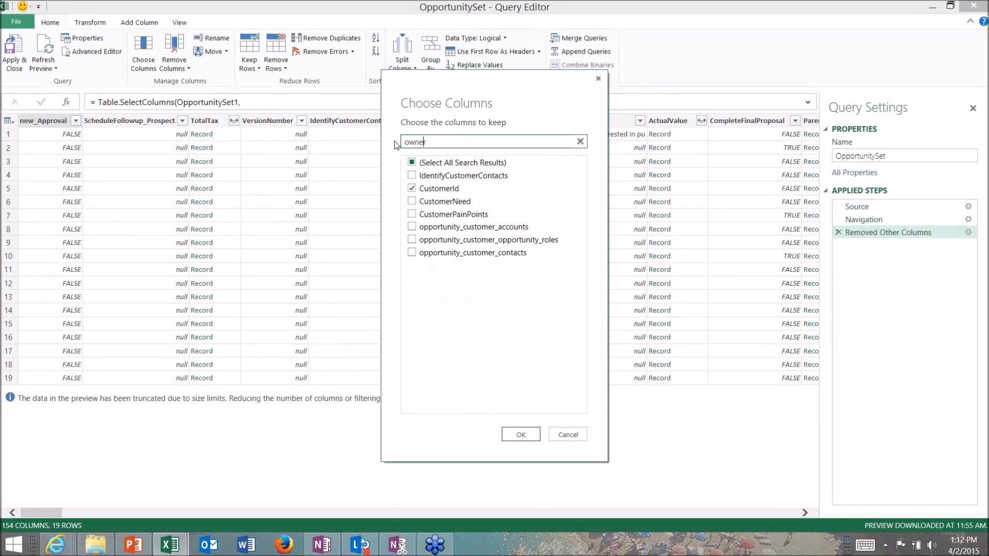
pyautogui.click(412, 175)
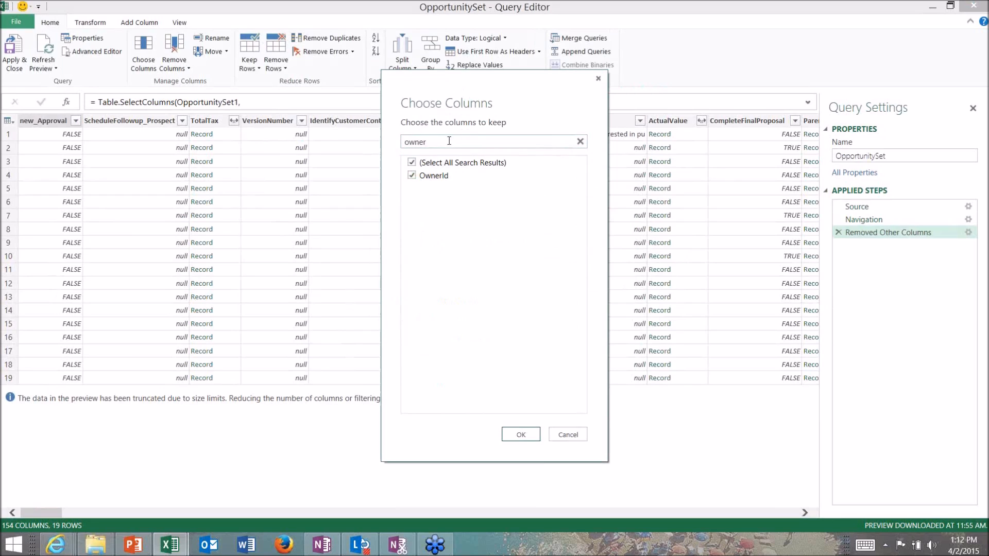
# Search the columns for "estim" and mark EstimatedCloseDate and EstimatedValue as columns to keep
pyautogui.moveTo(448, 141); pyautogui.dragTo(350, 138)
pyautogui.write('estim')
pyautogui.click(413, 188)
pyautogui.click(412, 201)
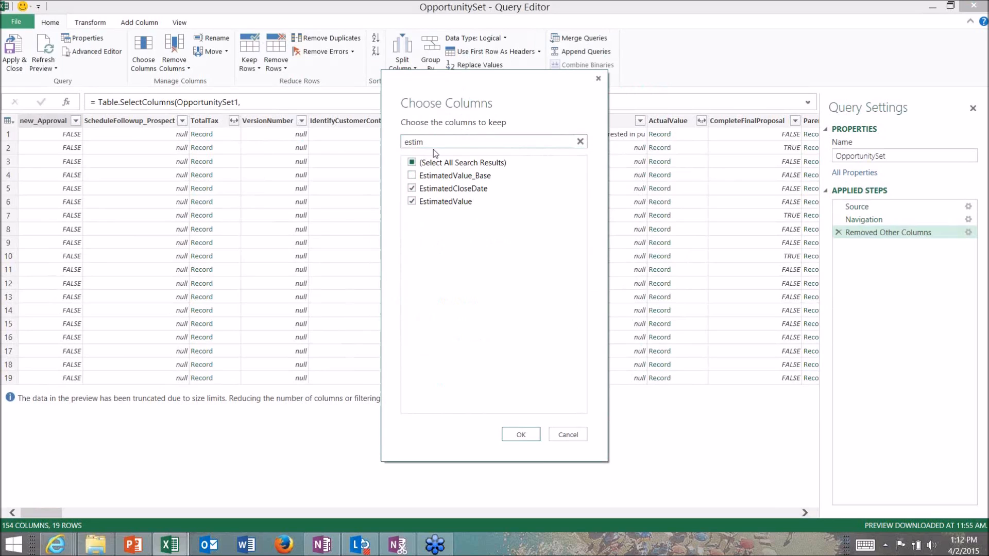
# Search the columns for "ste" and "nam", marking StepName and Name as columns to keep
pyautogui.moveTo(442, 138); pyautogui.dragTo(396, 142)
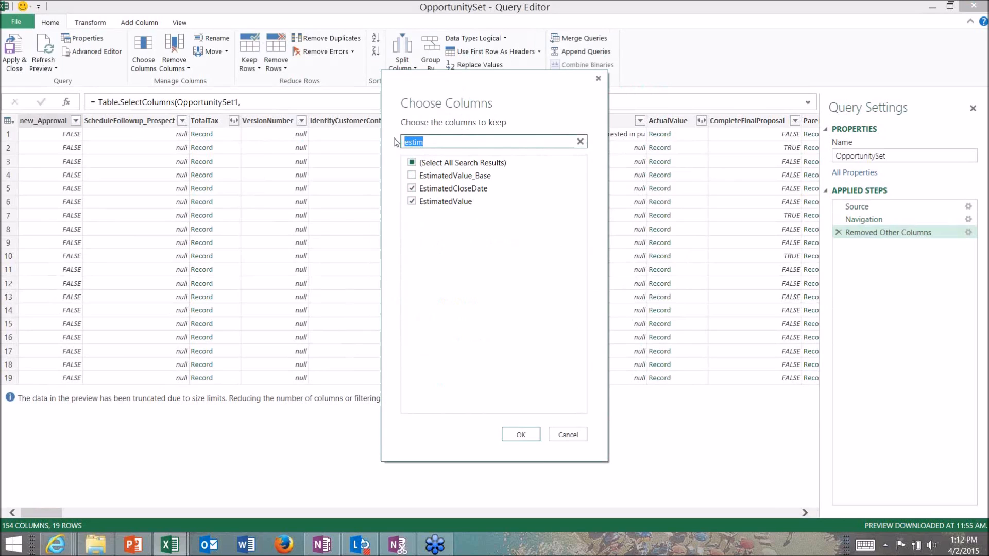
pyautogui.write('ste')
pyautogui.click(412, 175)
pyautogui.moveTo(431, 142); pyautogui.dragTo(397, 145)
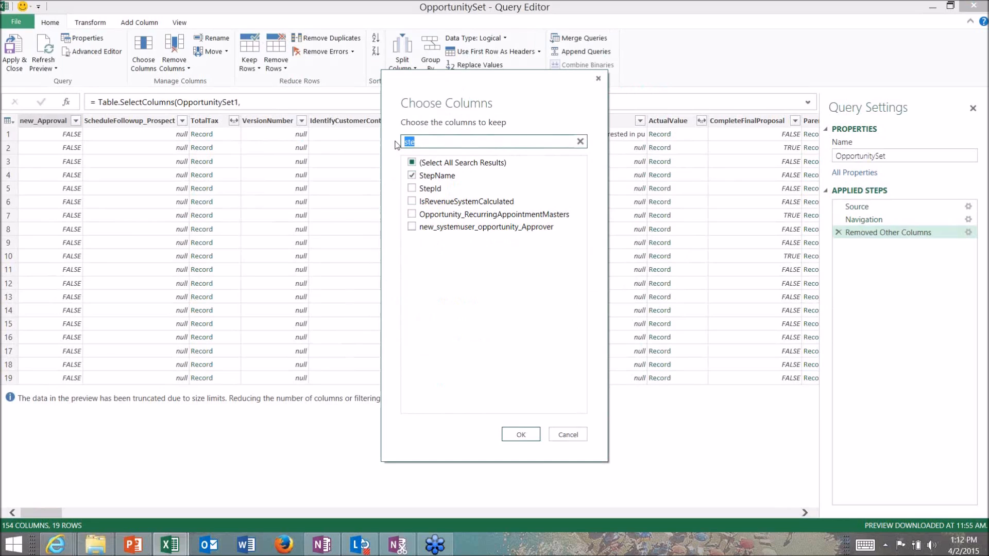
pyautogui.write('nam')
pyautogui.click(412, 188)
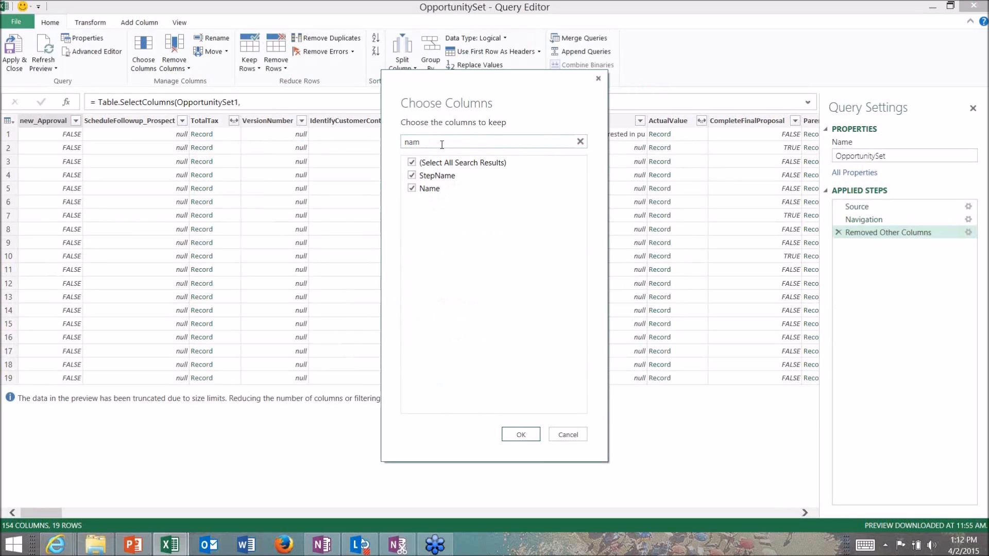
# Search the columns for "opport" and "prob", marking OpportunityId and CloseProbability as columns to keep
pyautogui.moveTo(430, 144); pyautogui.dragTo(404, 144)
pyautogui.write('opport')
pyautogui.click(412, 188)
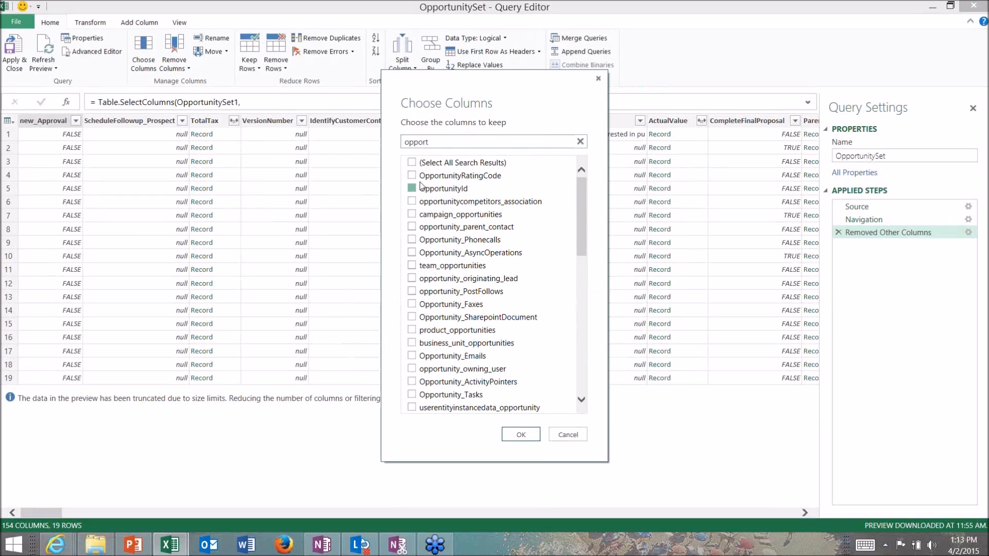
pyautogui.moveTo(448, 140); pyautogui.dragTo(381, 144)
pyautogui.write('ownerid')
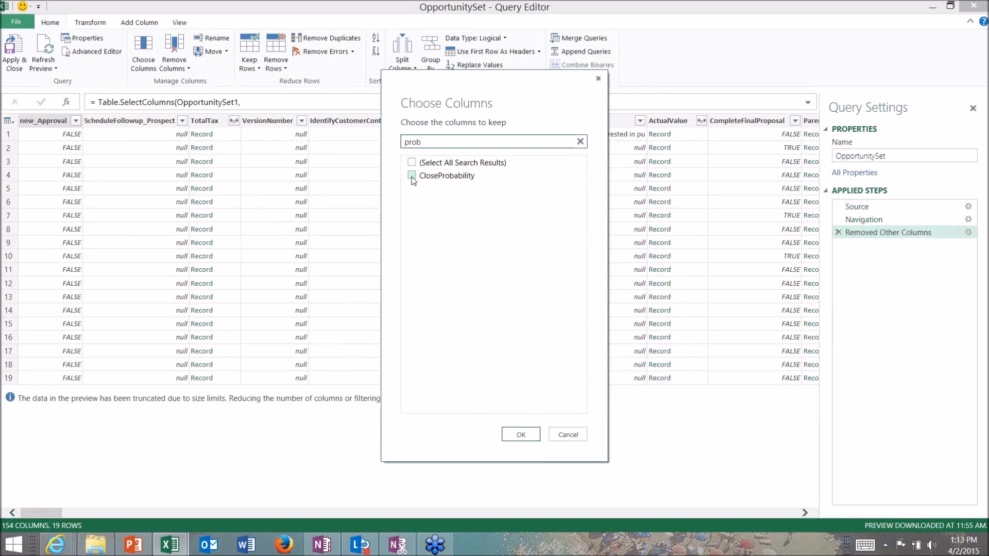
pyautogui.click(413, 176)
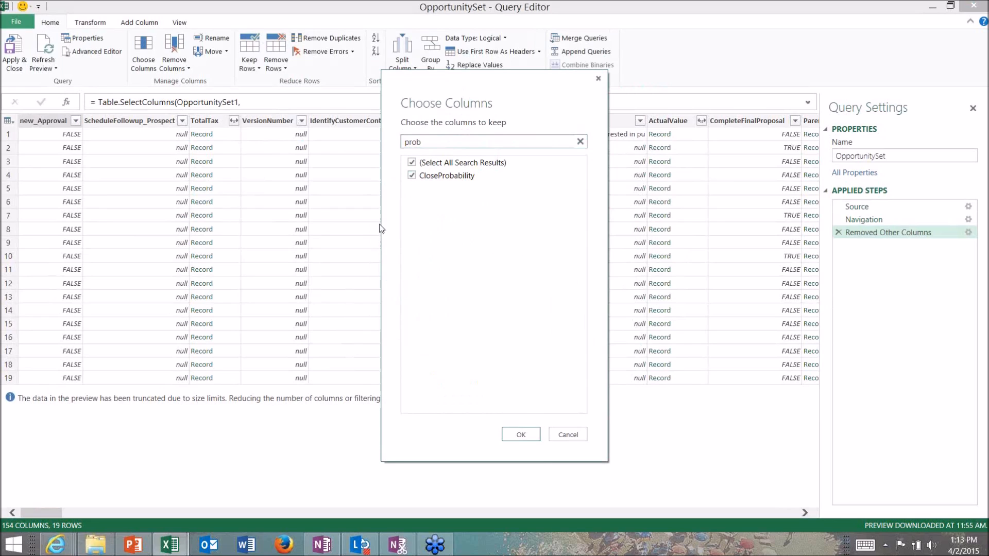
# Keep only the marked OpportunitySet columns and expand OwnerId to just its Id field
pyautogui.click(520, 434)
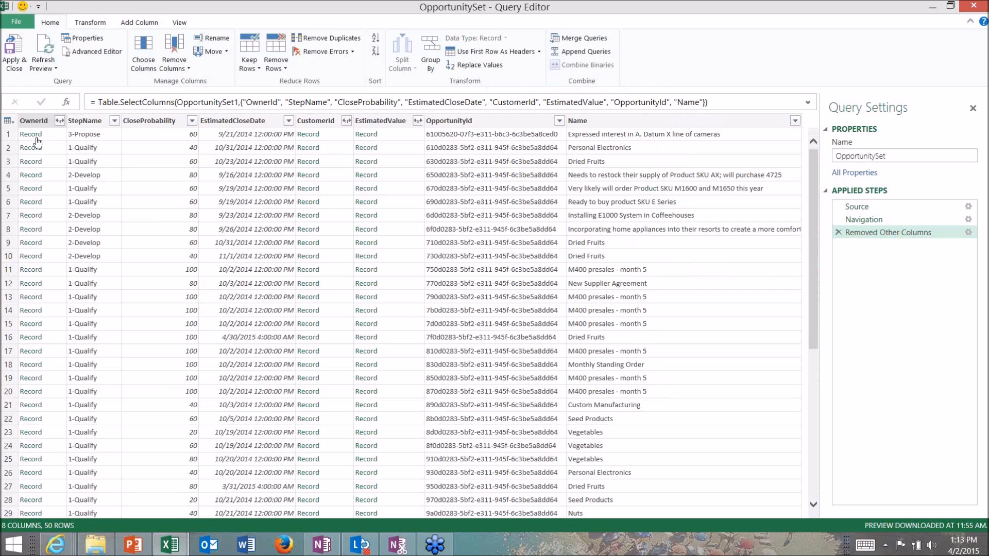
pyautogui.click(59, 121)
pyautogui.click(85, 161)
pyautogui.click(86, 175)
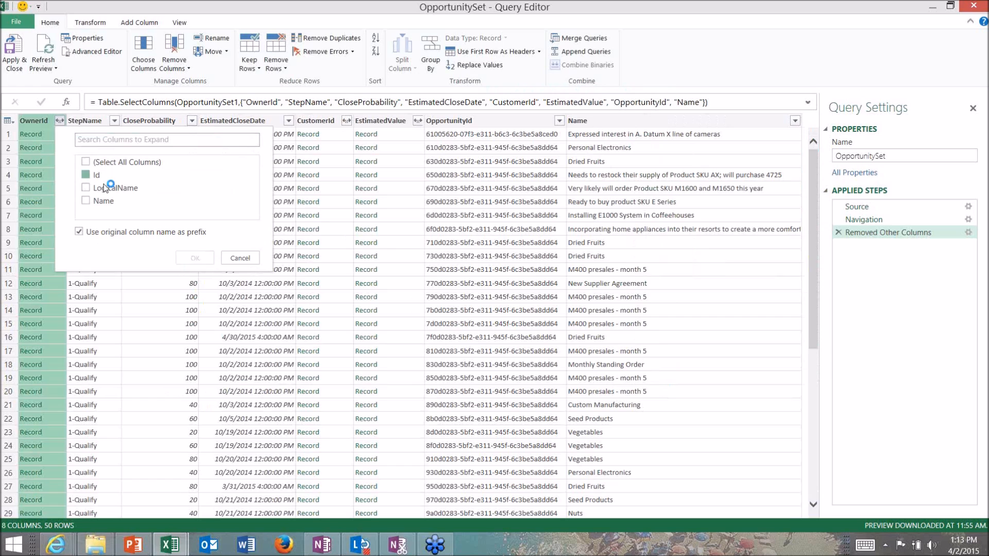
pyautogui.click(201, 257)
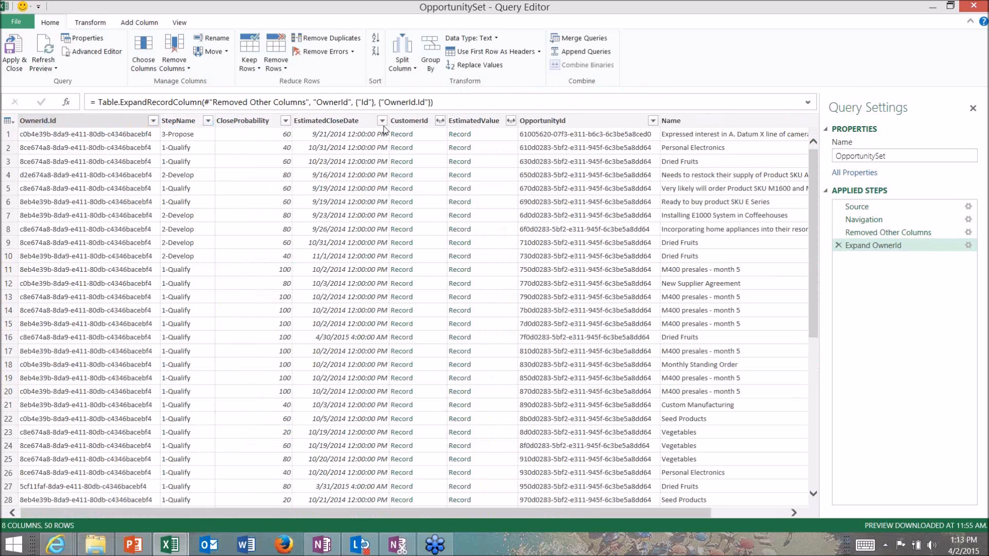
# Expand CustomerId to just its Id field and EstimatedValue to its Value field, keeping the original column names as prefixes
pyautogui.click(441, 121)
pyautogui.click(440, 121)
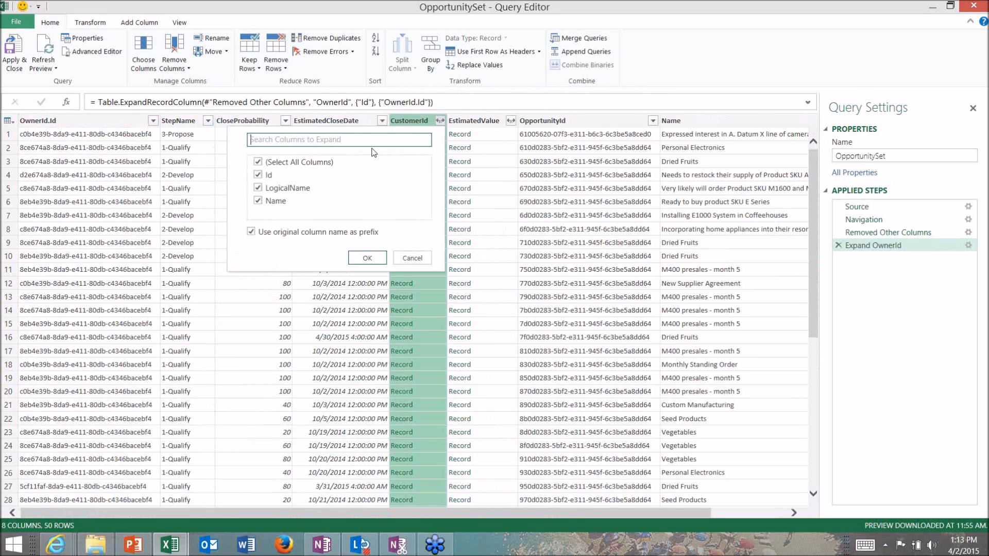
pyautogui.click(258, 175)
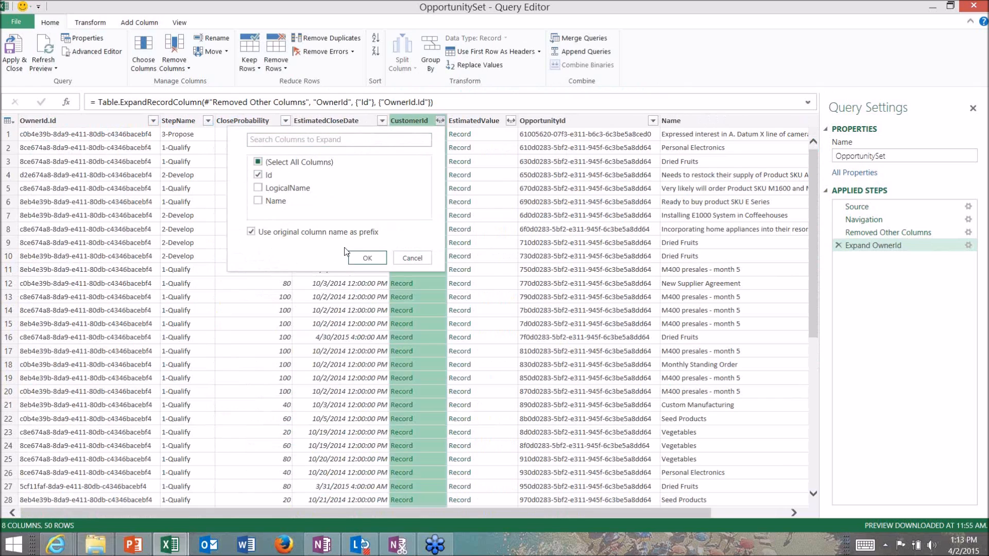
pyautogui.click(367, 258)
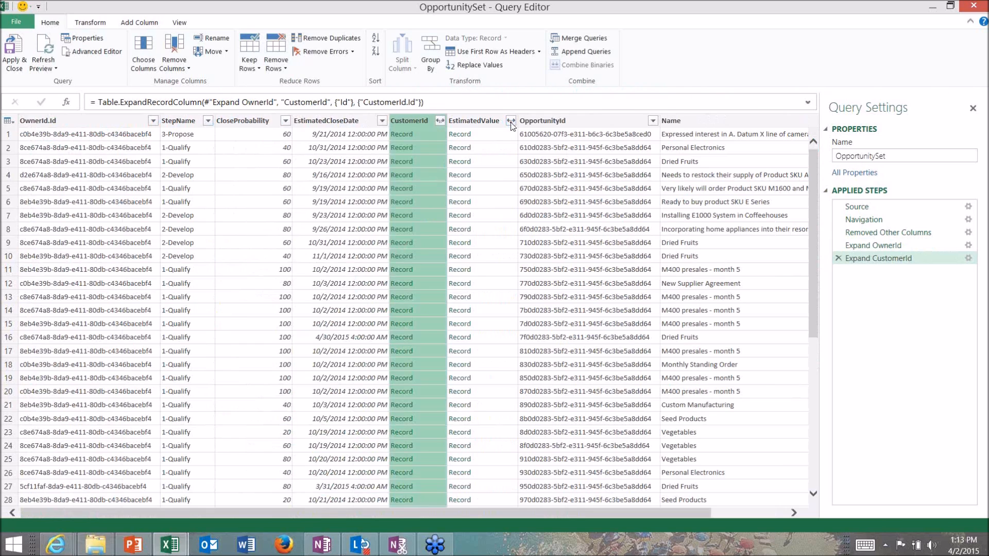
pyautogui.click(596, 120)
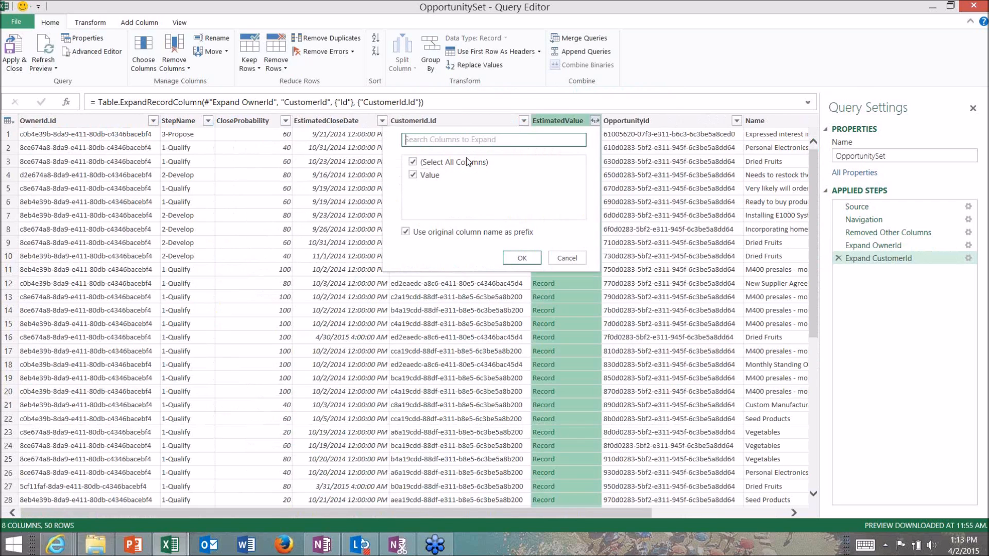
pyautogui.click(508, 259)
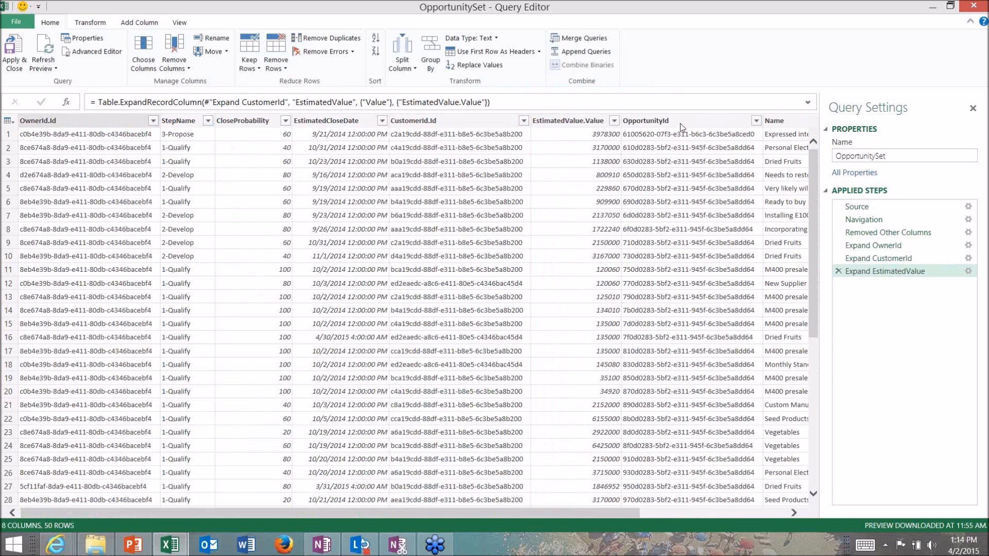
# Duplicate the OpportunityId column and transform EstimatedCloseDate to date only
pyautogui.rightClick(682, 127)
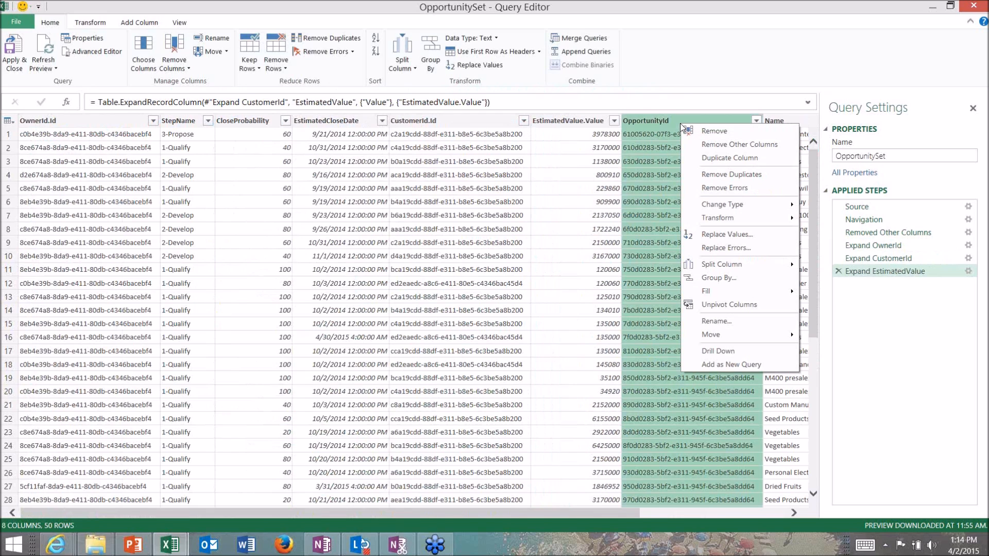
pyautogui.click(706, 158)
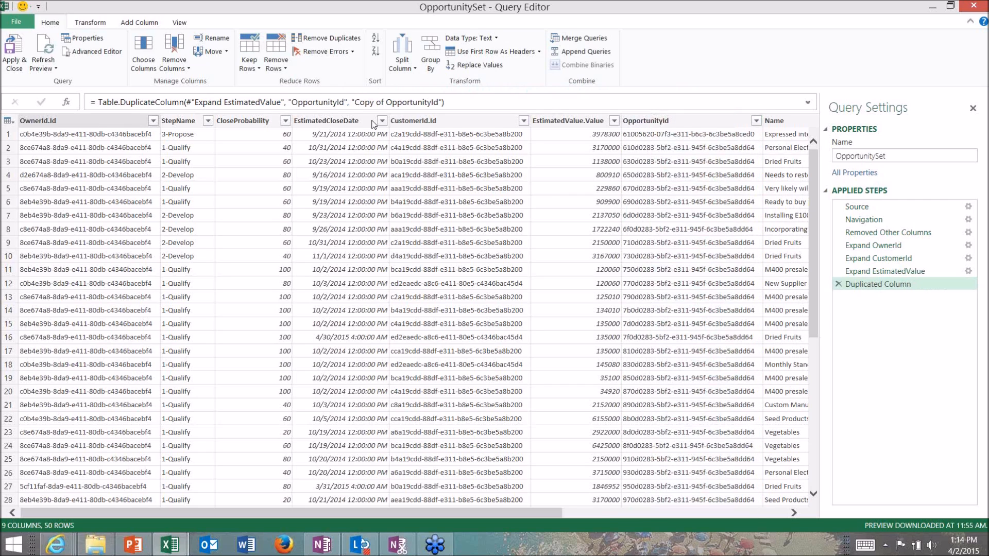
pyautogui.rightClick(351, 124)
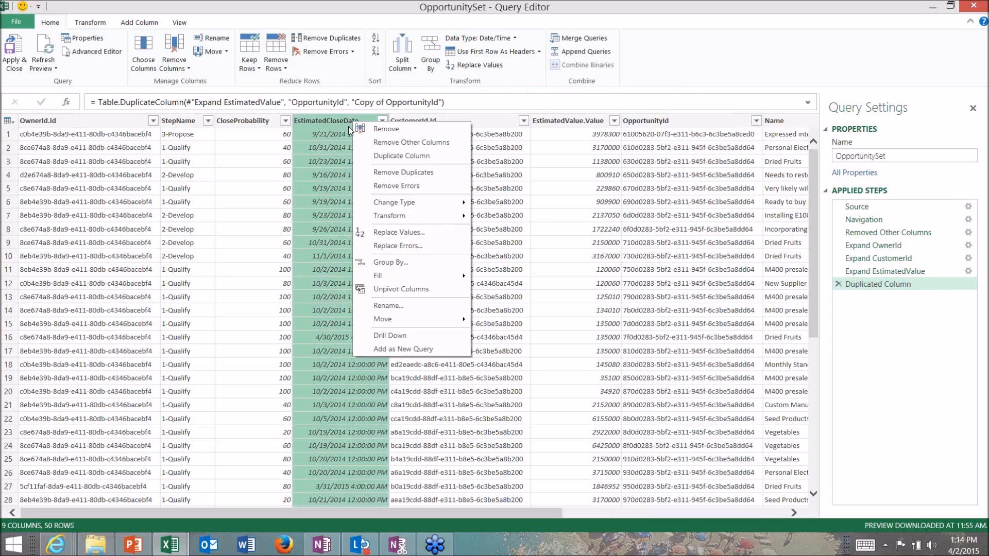
pyautogui.moveTo(412, 223)
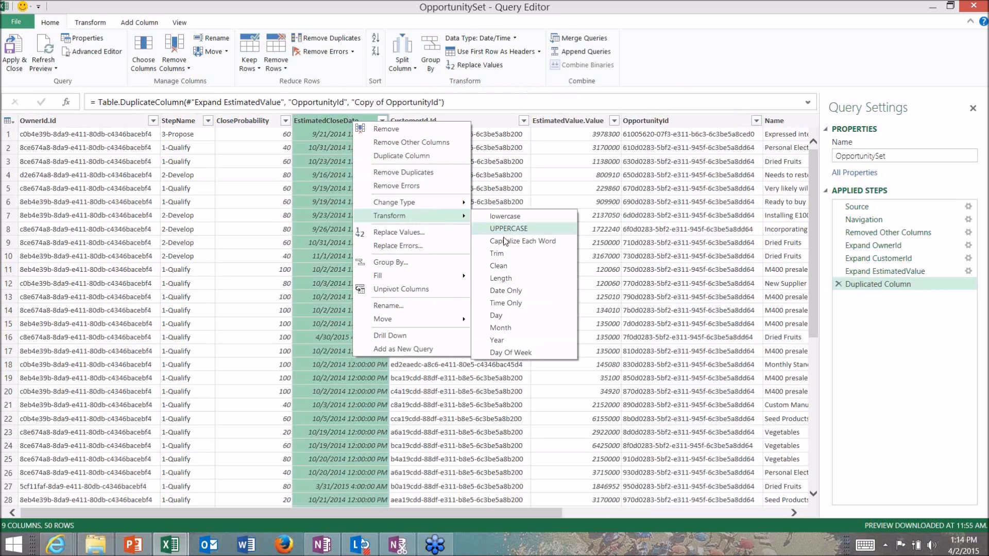
pyautogui.click(505, 291)
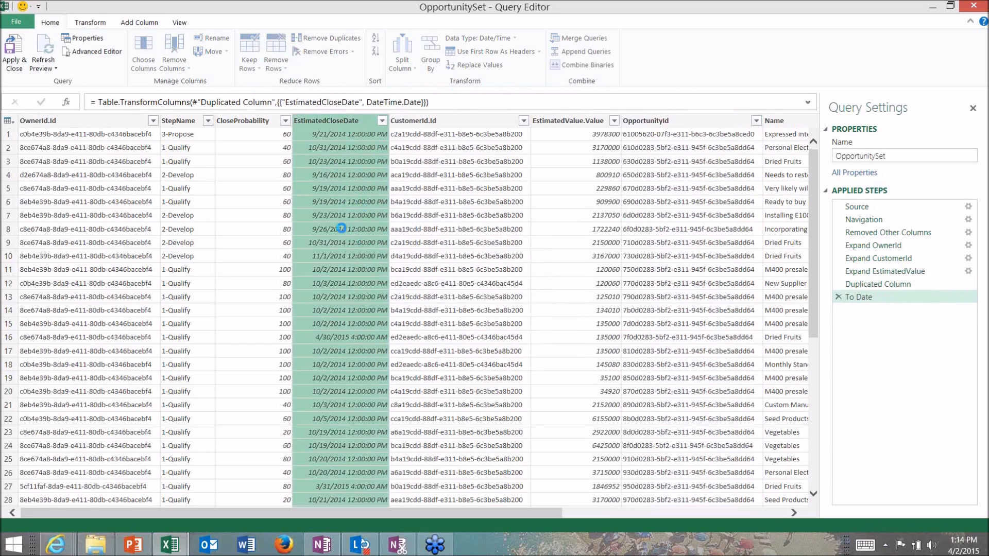
# Rename the copied OpportunityId column to Total Oppts and apply the OpportunitySet query changes, closing the query editor
pyautogui.click(702, 514)
pyautogui.click(731, 122)
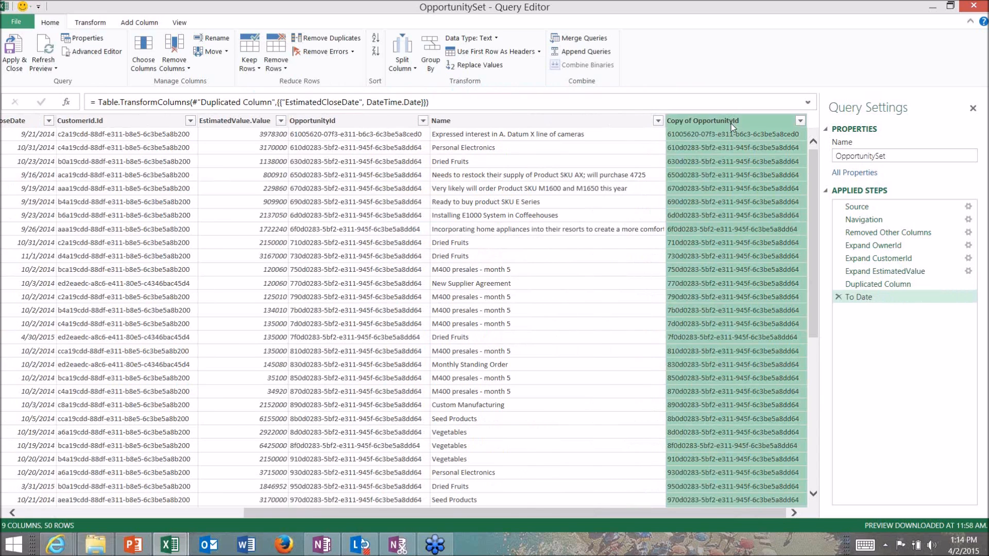
pyautogui.write('Total ')
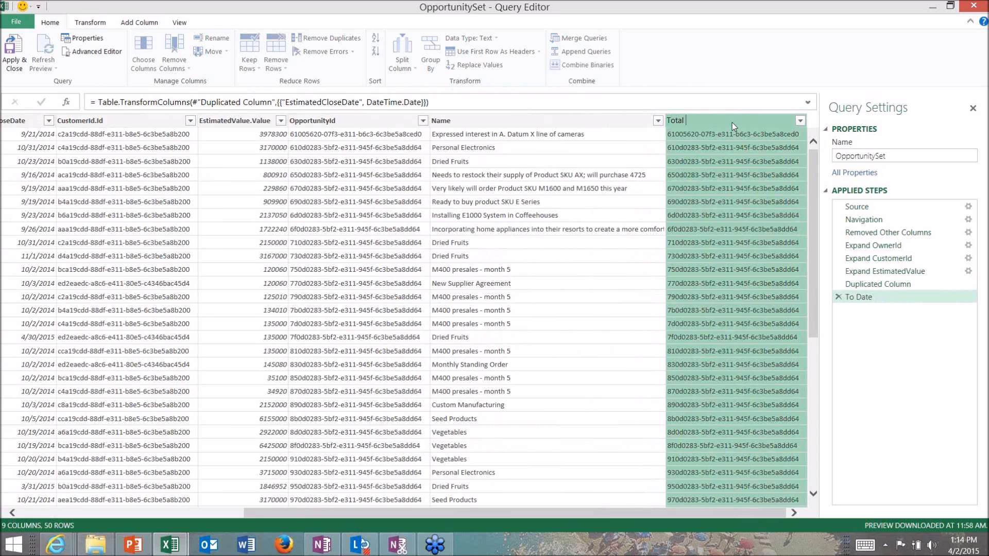
pyautogui.write('Oppts')
pyautogui.press('Return')
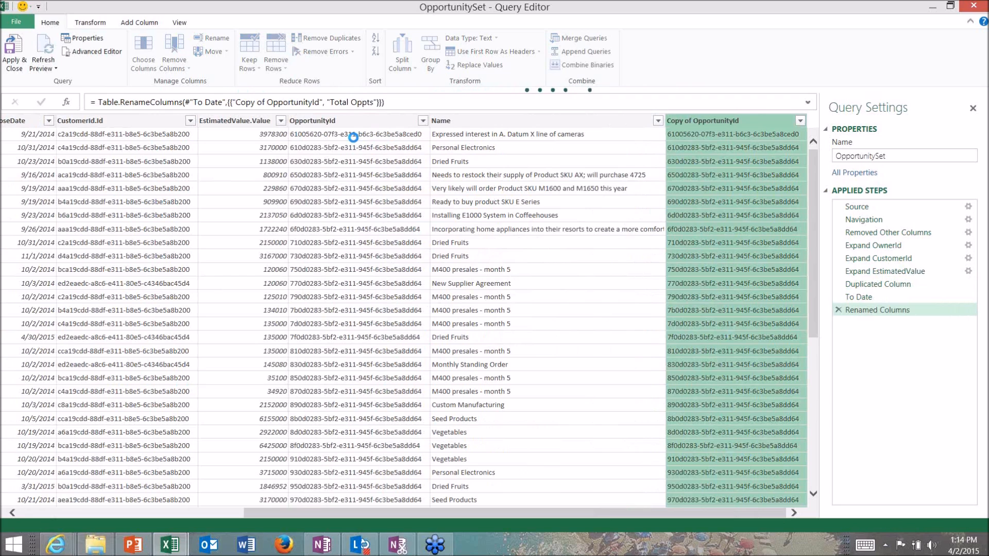
pyautogui.click(18, 66)
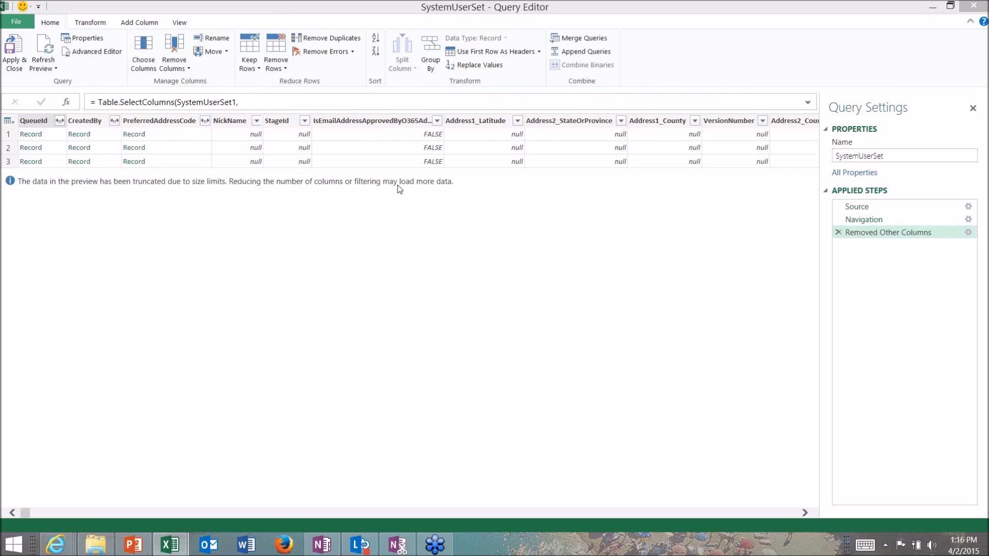
# Search the SystemUserSet columns for "name" and mark FirstName, LastName and FullName as columns to keep
pyautogui.click(429, 146)
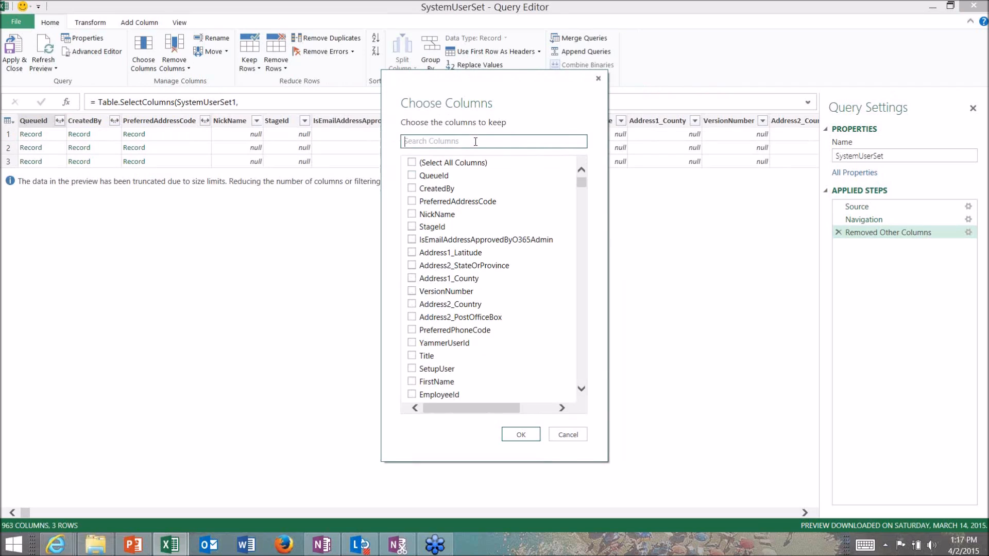
pyautogui.write('name')
pyautogui.click(412, 188)
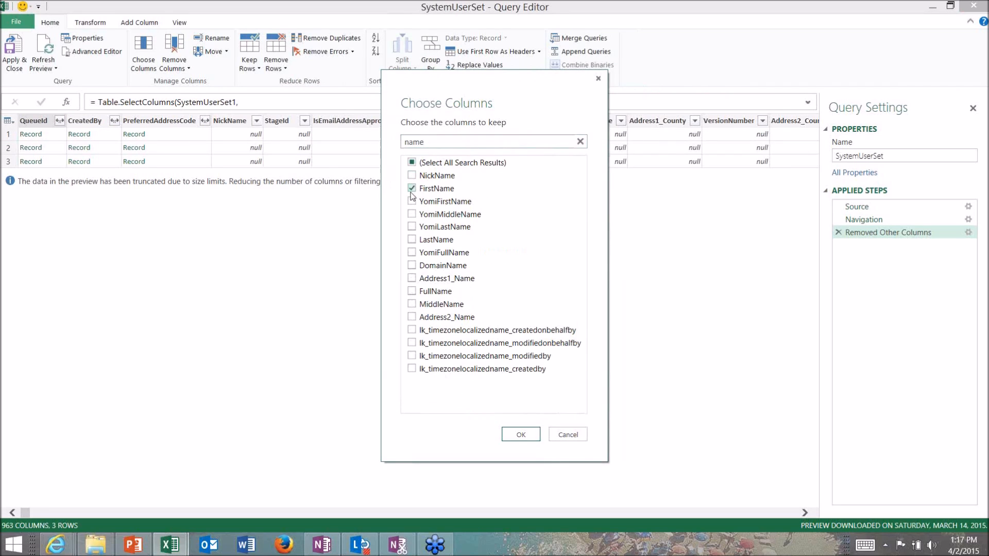
pyautogui.click(412, 240)
pyautogui.click(411, 291)
# Search for "titl" and "system", mark Title and SystemUserId, and keep only the marked SystemUserSet columns
pyautogui.doubleClick(430, 144)
pyautogui.write('titl')
pyautogui.click(412, 175)
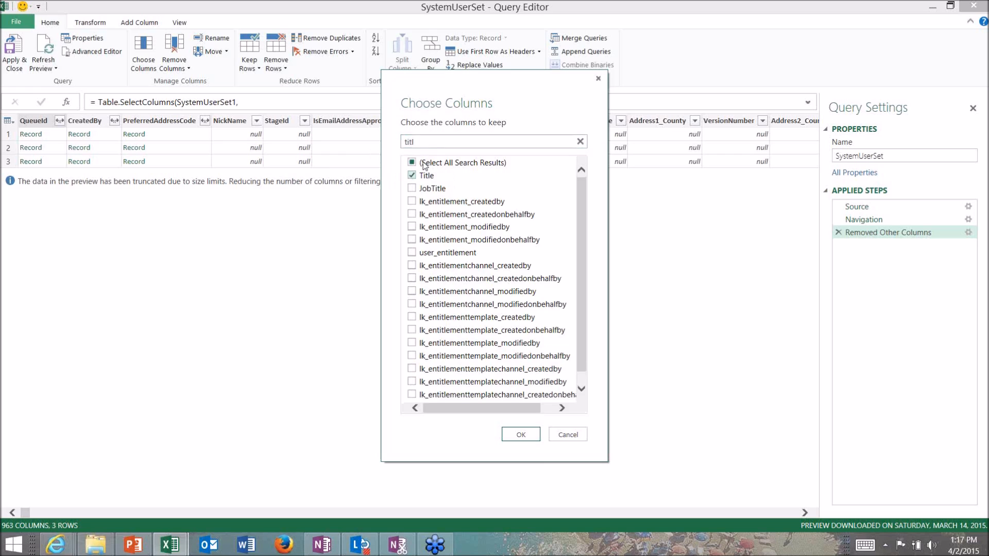
pyautogui.doubleClick(427, 142)
pyautogui.write('system')
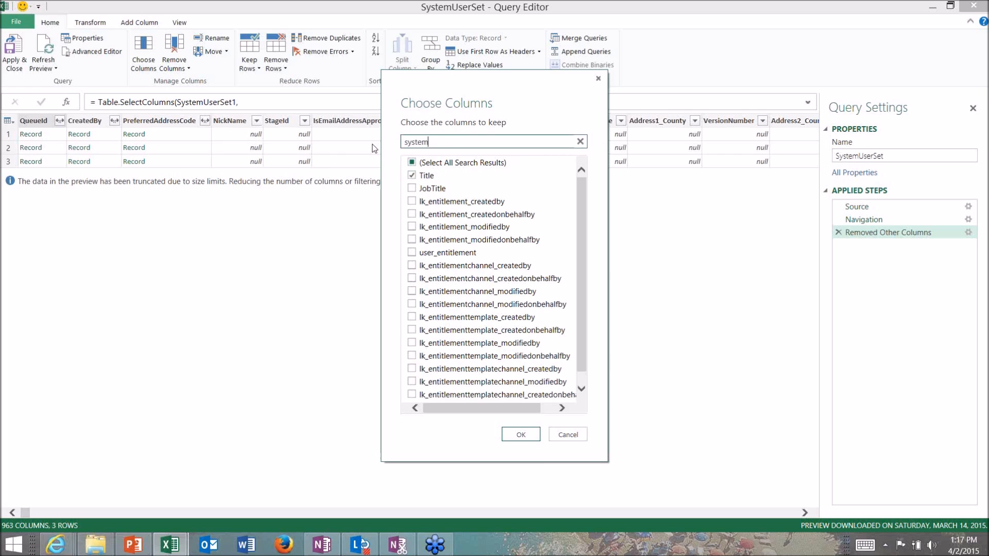
pyautogui.click(411, 176)
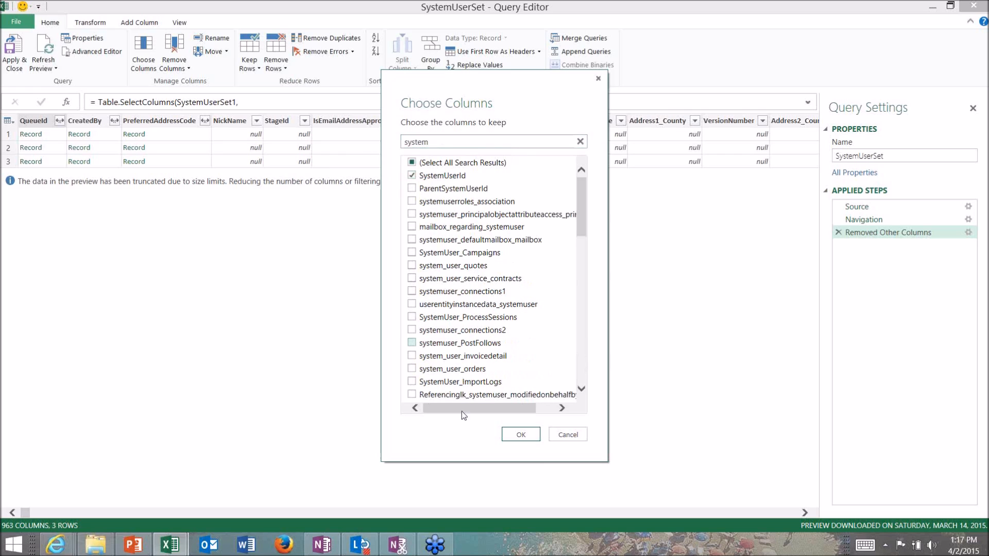
pyautogui.click(519, 436)
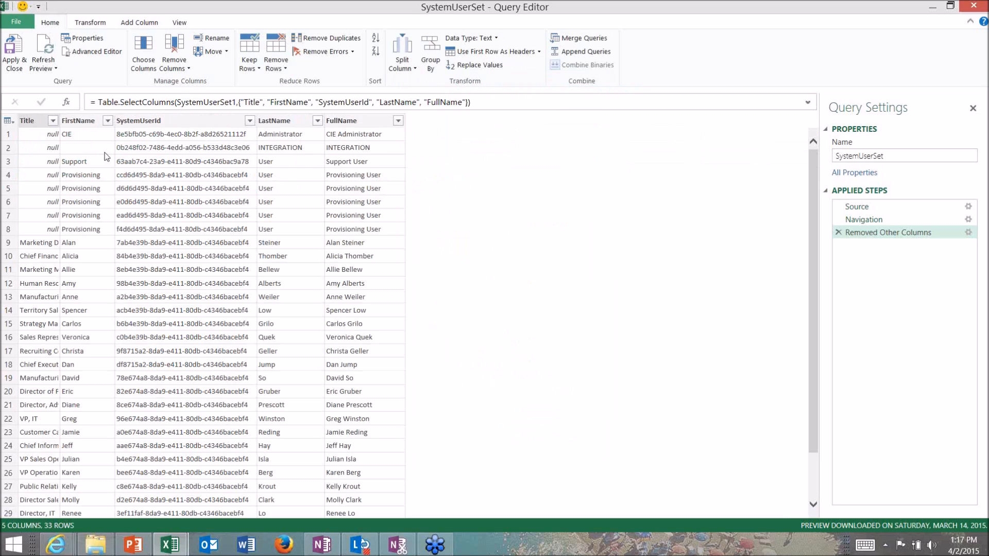
# Apply the SystemUserSet query changes and load AccountSet, OpportunitySet and SystemUserSet into the data model
pyautogui.click(19, 66)
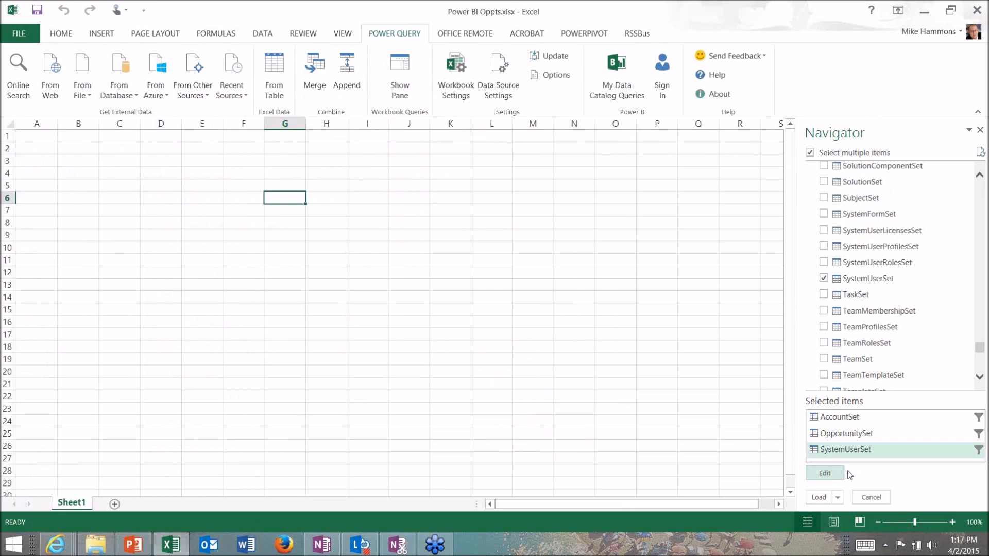
pyautogui.click(837, 497)
pyautogui.click(858, 514)
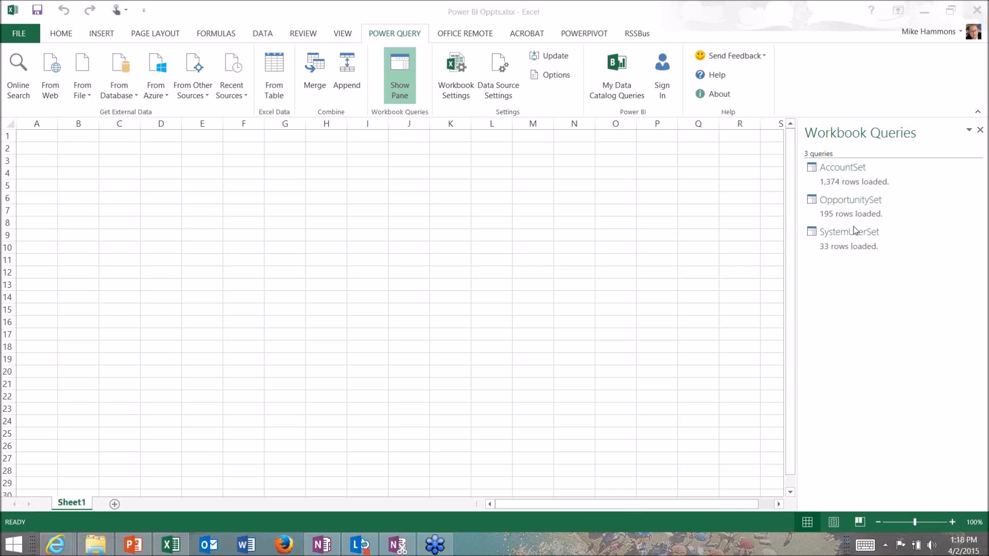
# Open the workbook's data model in PowerPivot and display its tables as a diagram
pyautogui.click(580, 34)
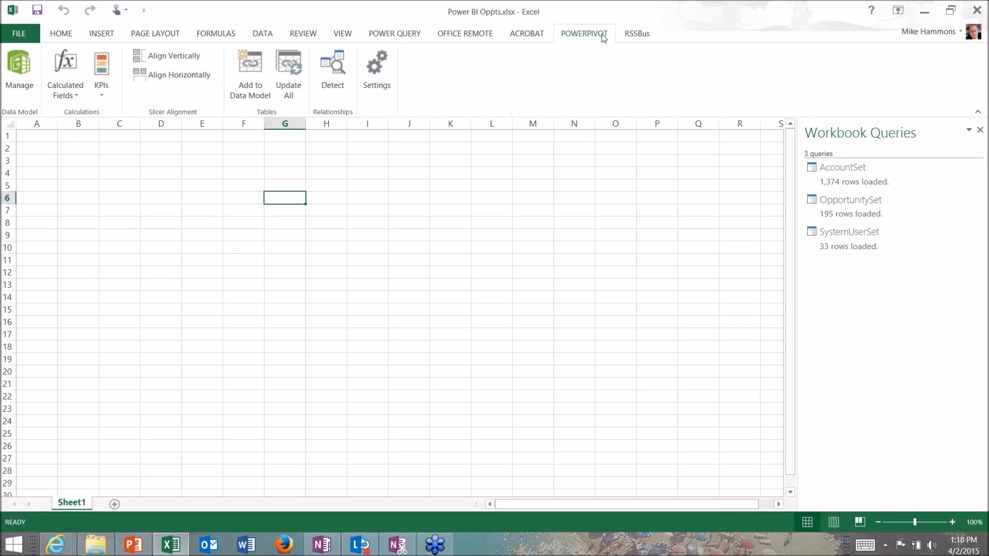
pyautogui.click(17, 82)
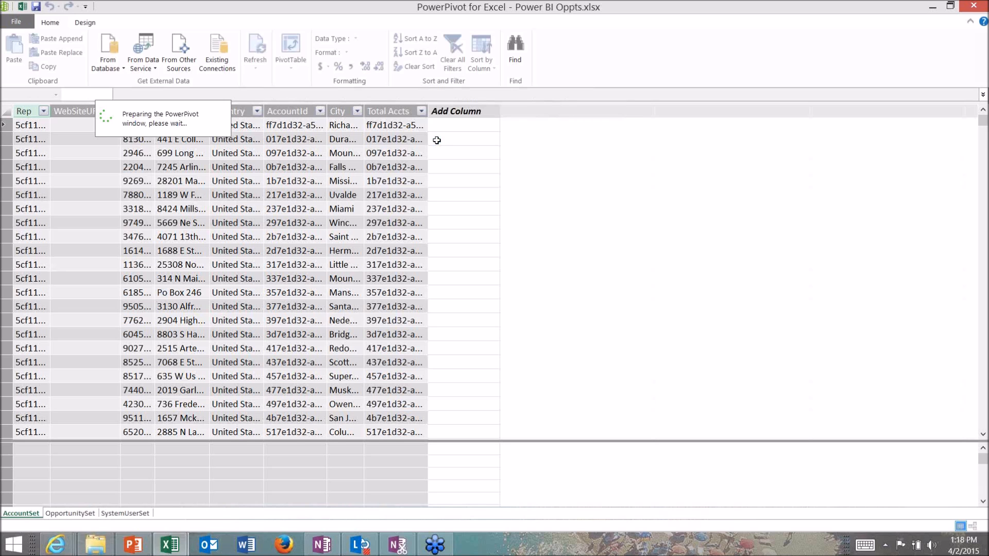
pyautogui.click(629, 63)
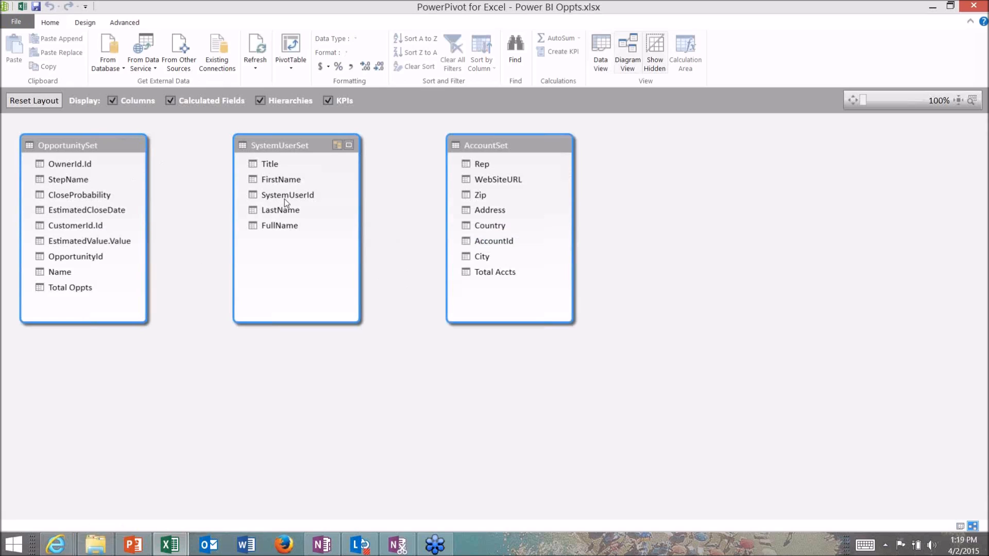
# Relate SystemUserId to AccountSet's Rep, AccountId to OpportunitySet's CustomerId.Id, and SystemUserId to OpportunitySet's OwnerId.Id
pyautogui.moveTo(304, 197); pyautogui.dragTo(490, 161)
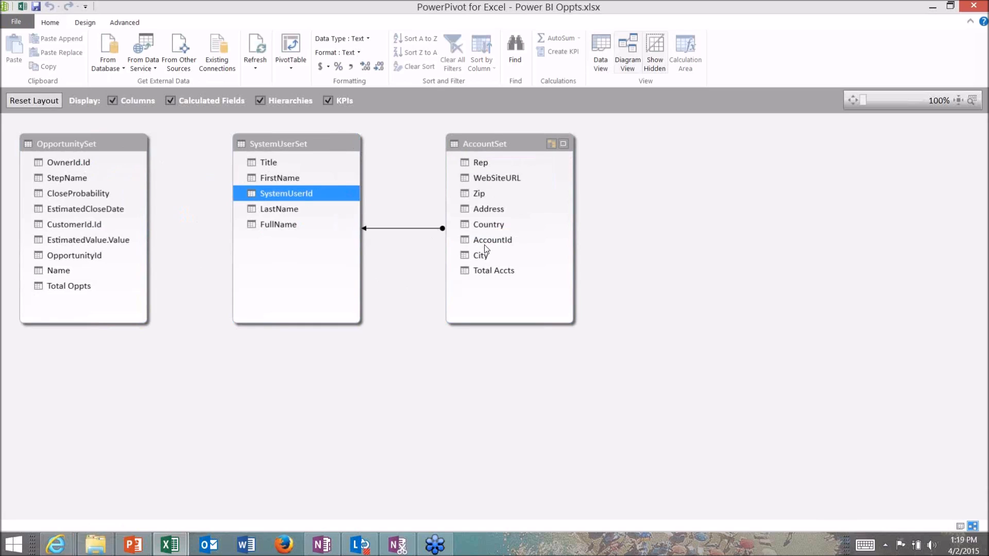
pyautogui.moveTo(485, 243); pyautogui.dragTo(77, 225)
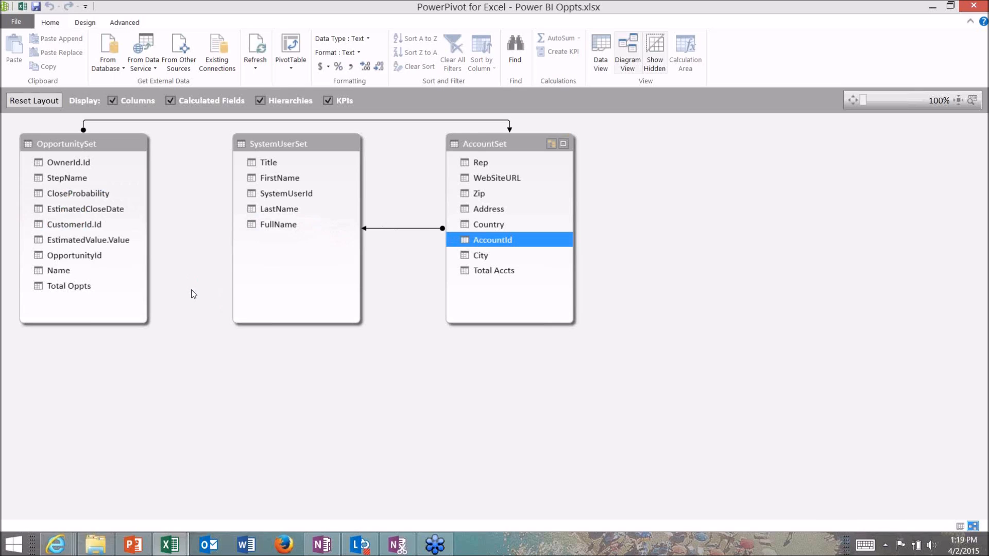
pyautogui.moveTo(281, 197); pyautogui.dragTo(144, 175)
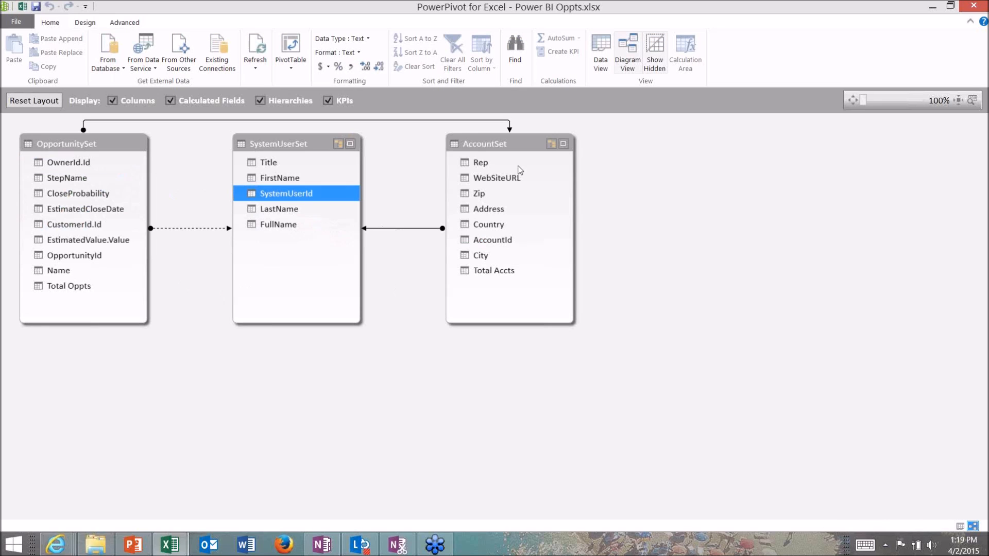
# Examine which columns each of the three table relationships links, and return to the workbook by closing the data model window
pyautogui.click(424, 228)
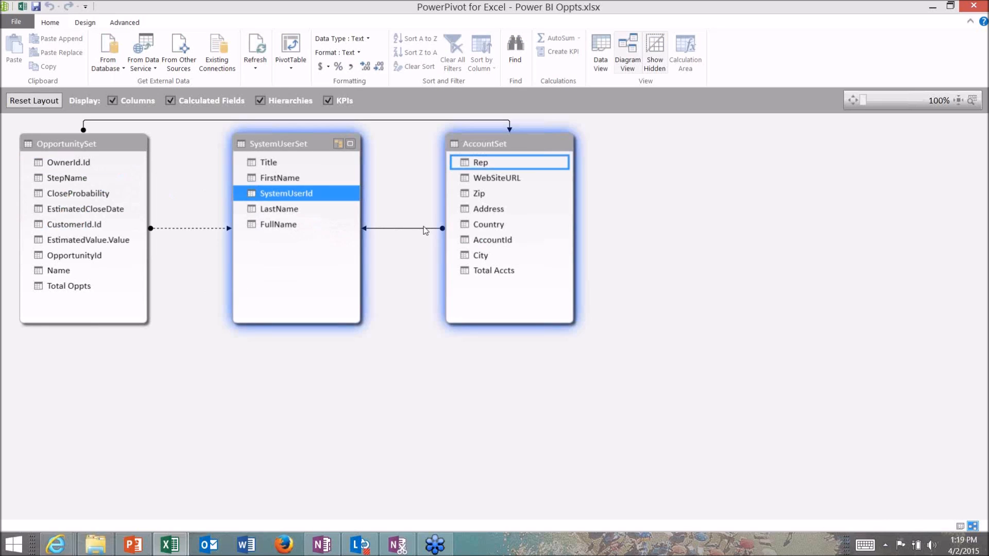
pyautogui.click(416, 121)
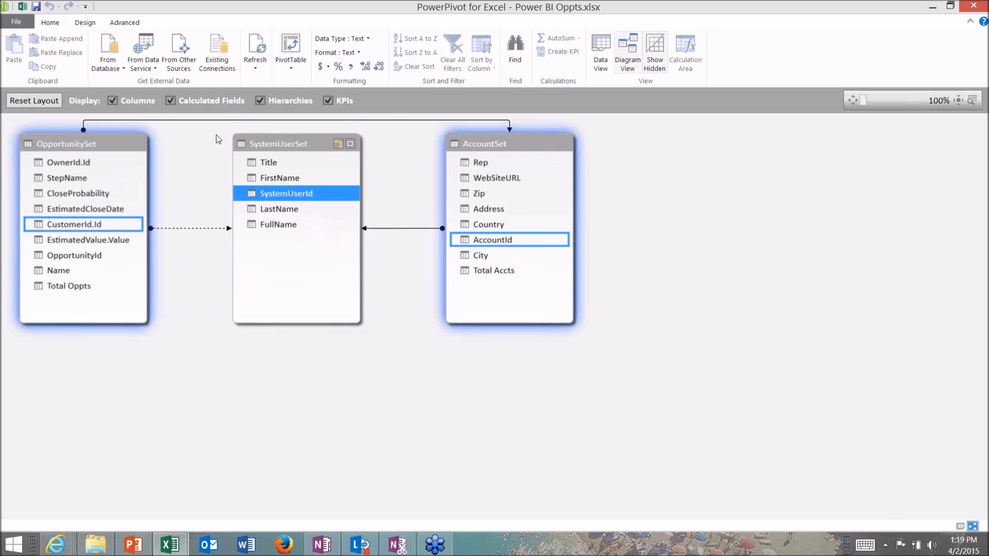
pyautogui.click(184, 229)
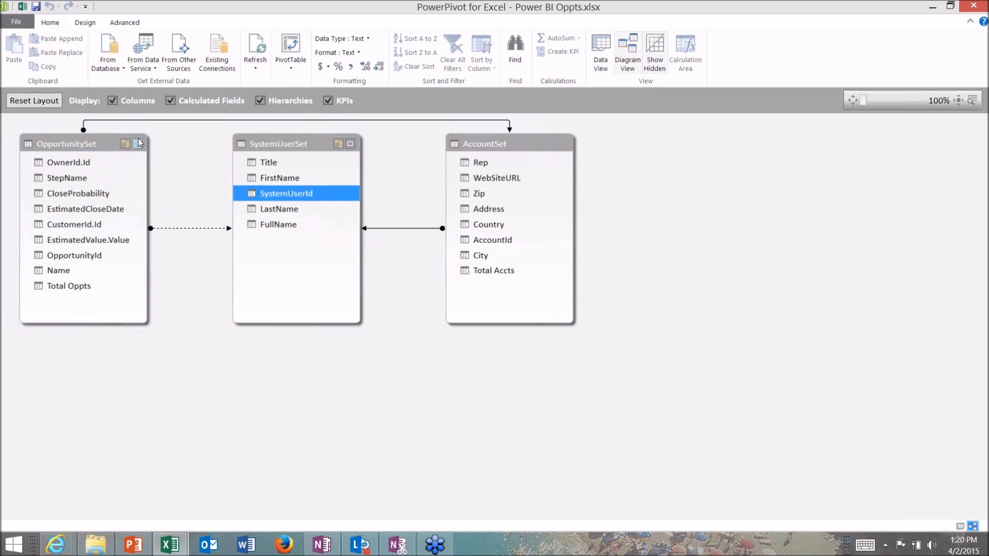
pyautogui.click(967, 9)
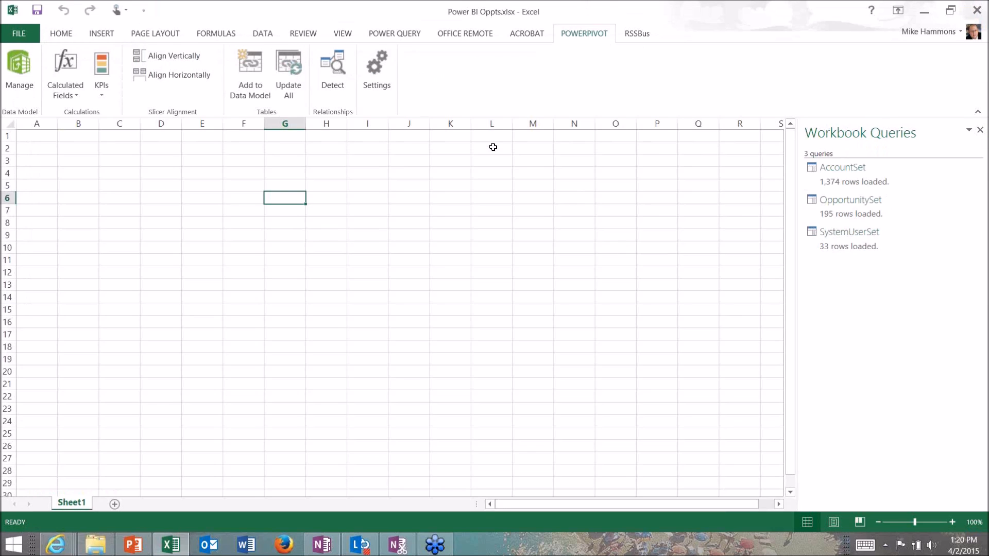
# Insert a Power View sheet into the workbook and close the Workbook Queries pane
pyautogui.click(105, 36)
pyautogui.click(579, 77)
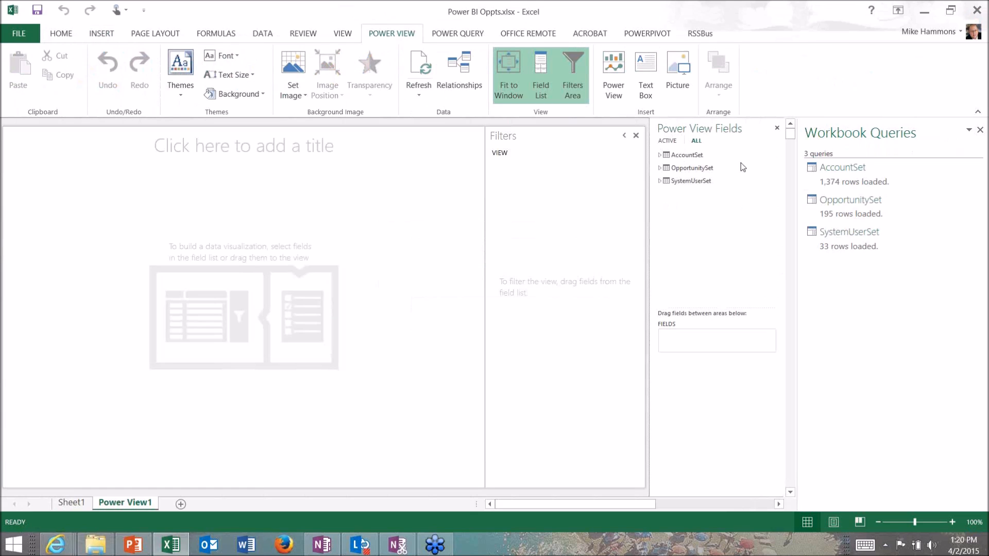
pyautogui.click(980, 131)
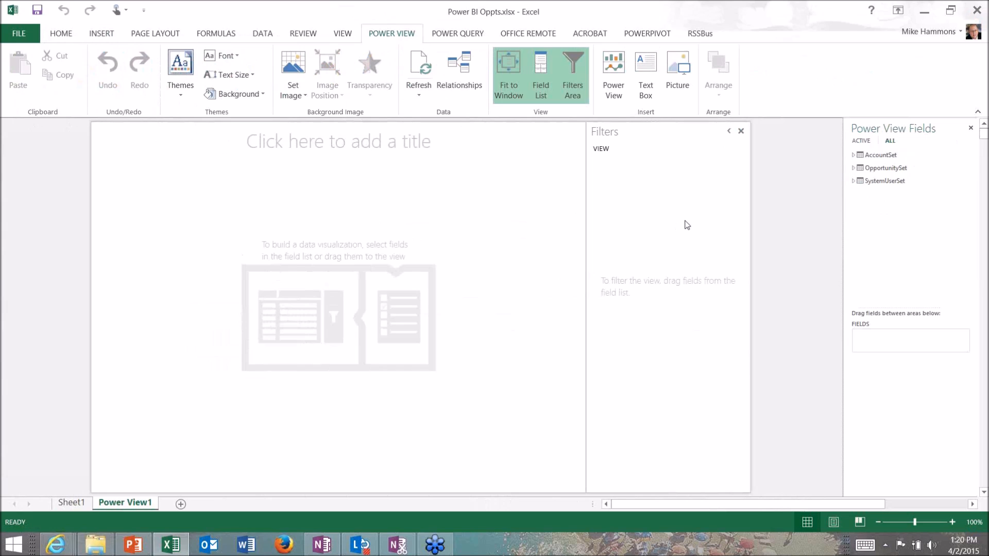
# Title the Power View report "Oppt Dashboard" and narrow the title box, keeping it near the top centre of the report
pyautogui.click(369, 144)
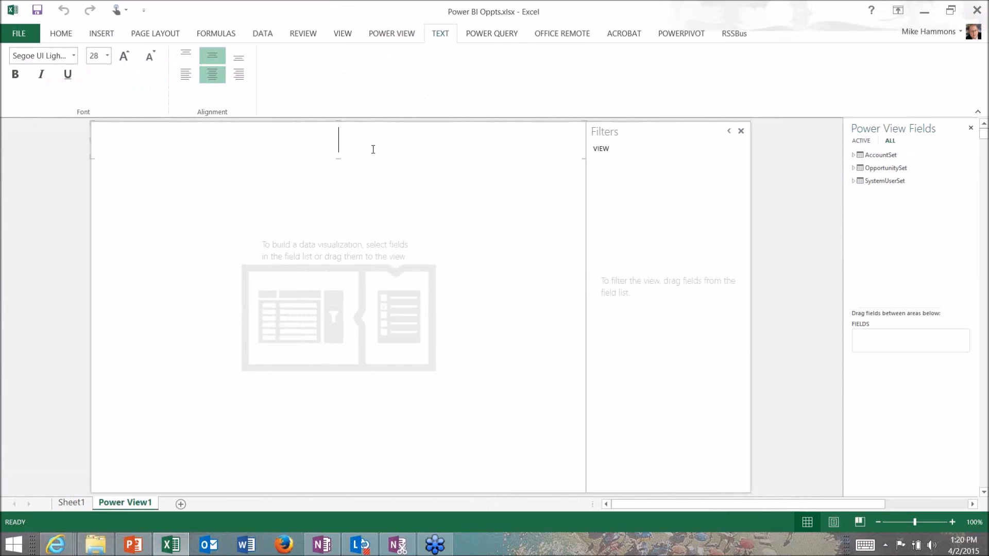
pyautogui.write('Oppt Dashboard')
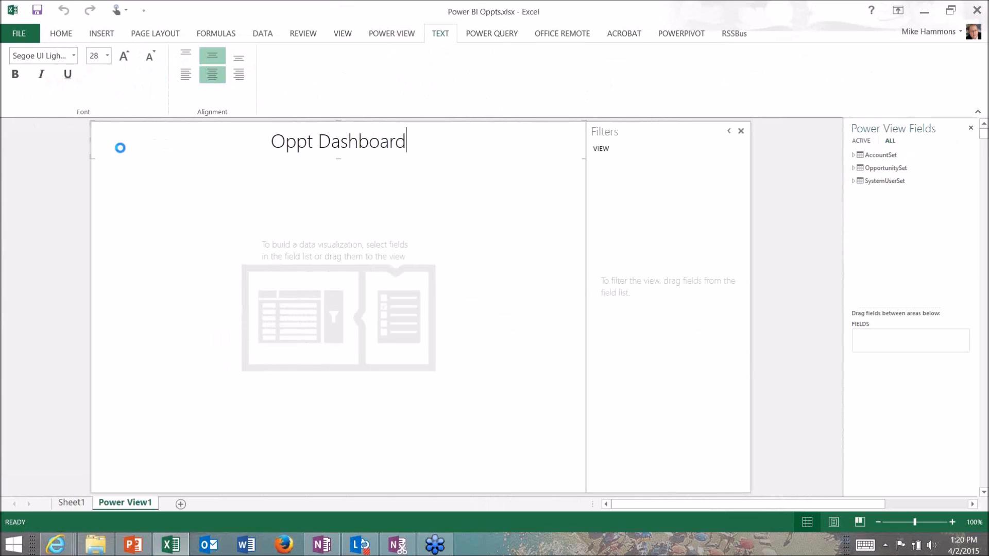
pyautogui.click(94, 143)
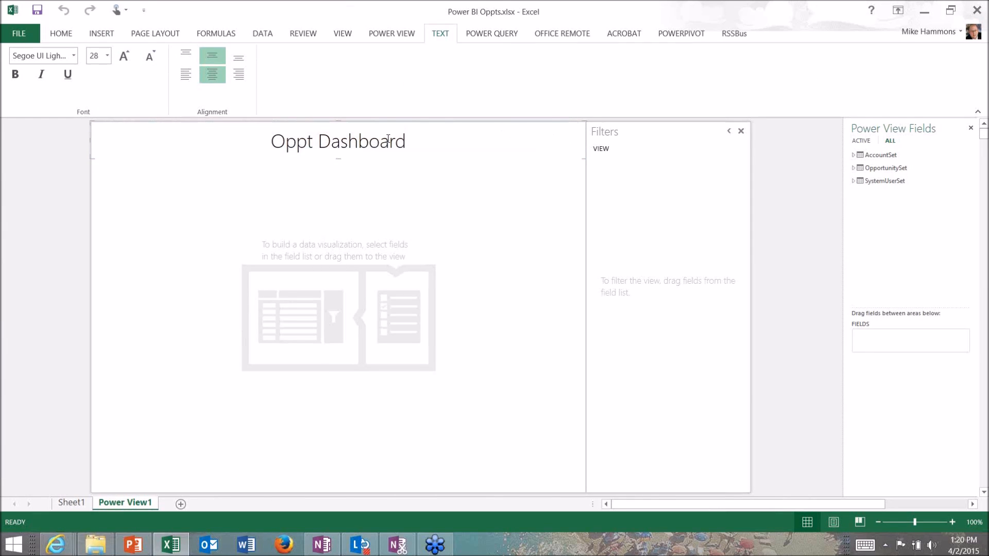
pyautogui.moveTo(382, 128); pyautogui.dragTo(493, 172)
pyautogui.moveTo(583, 160); pyautogui.dragTo(412, 157)
pyautogui.moveTo(301, 159); pyautogui.dragTo(381, 134)
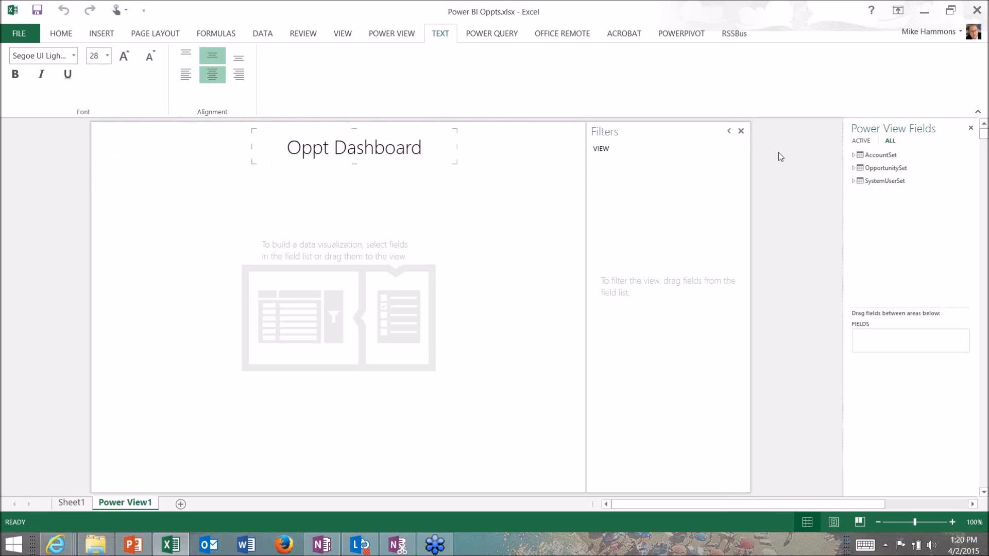
# Add AccountSet's Total Accts as a distinct count in the report's upper-left corner and shrink its table to fit
pyautogui.click(853, 155)
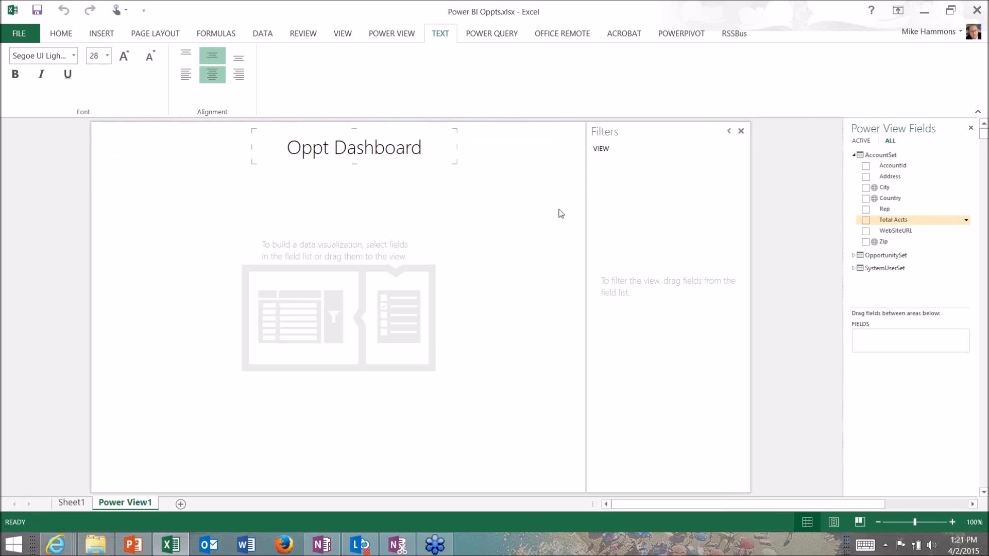
pyautogui.moveTo(122, 145); pyautogui.dragTo(107, 136)
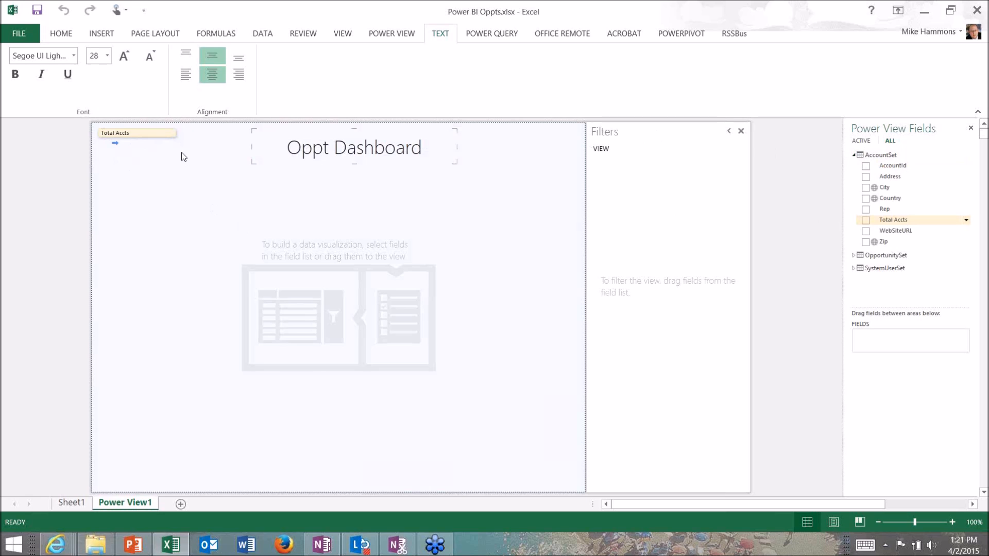
pyautogui.moveTo(182, 153); pyautogui.dragTo(181, 156)
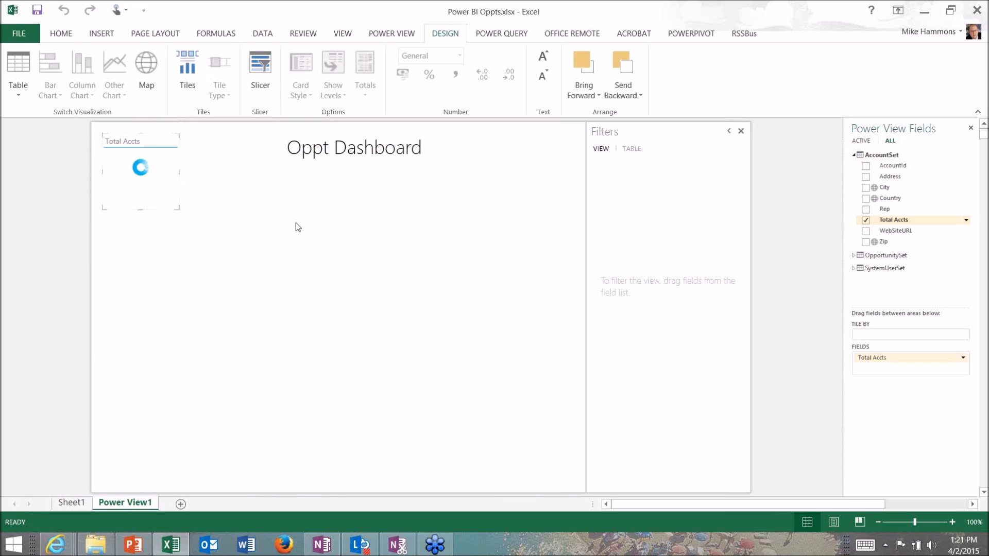
pyautogui.click(963, 360)
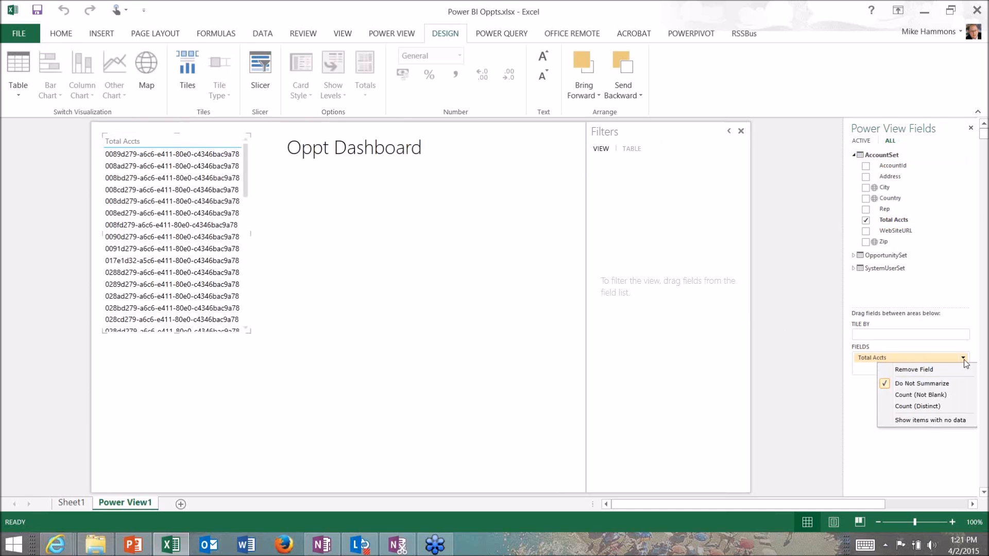
pyautogui.click(913, 407)
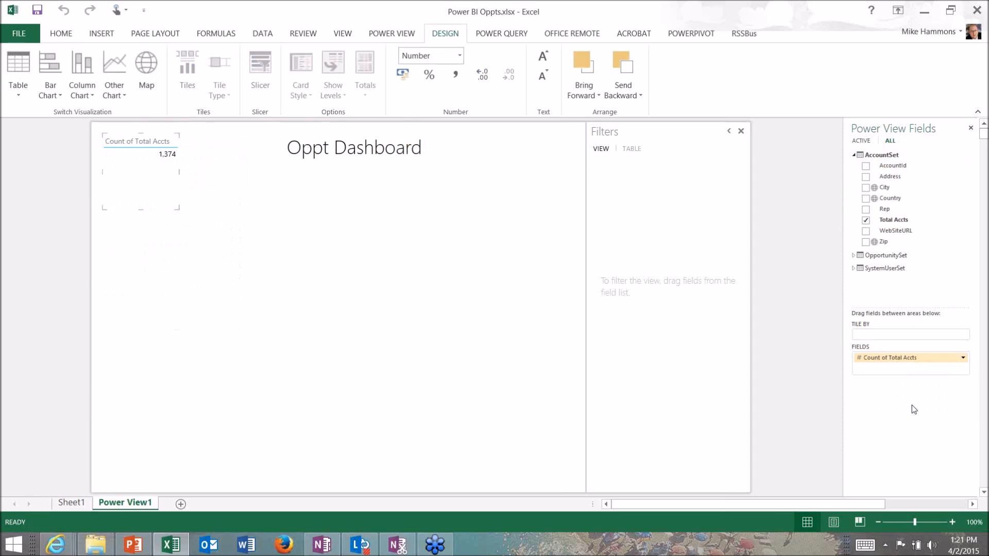
pyautogui.moveTo(142, 212); pyautogui.dragTo(145, 164)
# Add OpportunitySet's Total Oppts as a distinct count to the right of the report title
pyautogui.click(853, 255)
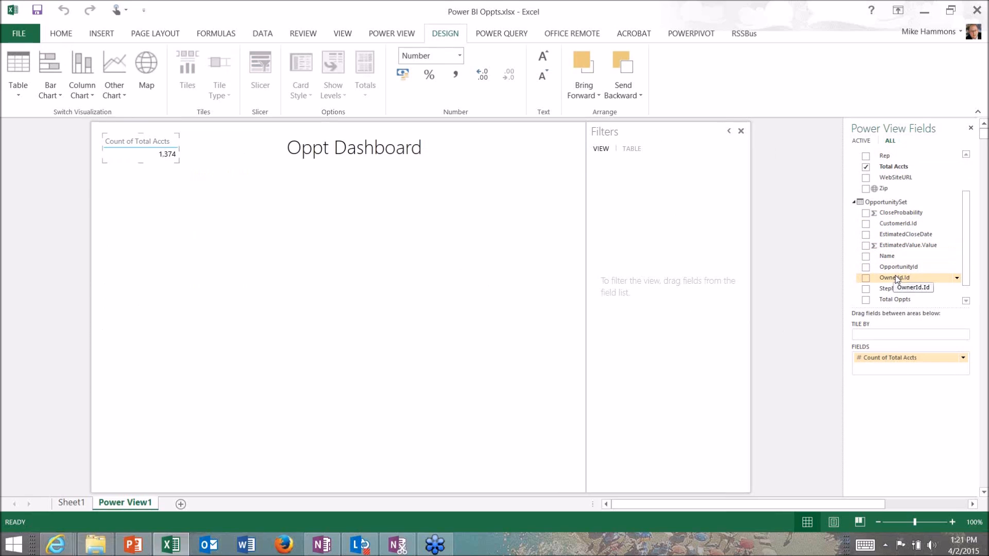
pyautogui.moveTo(895, 299)
pyautogui.mouseDown()
pyautogui.moveTo(489, 139)
pyautogui.moveTo(498, 201)
pyautogui.mouseUp()
pyautogui.click(963, 358)
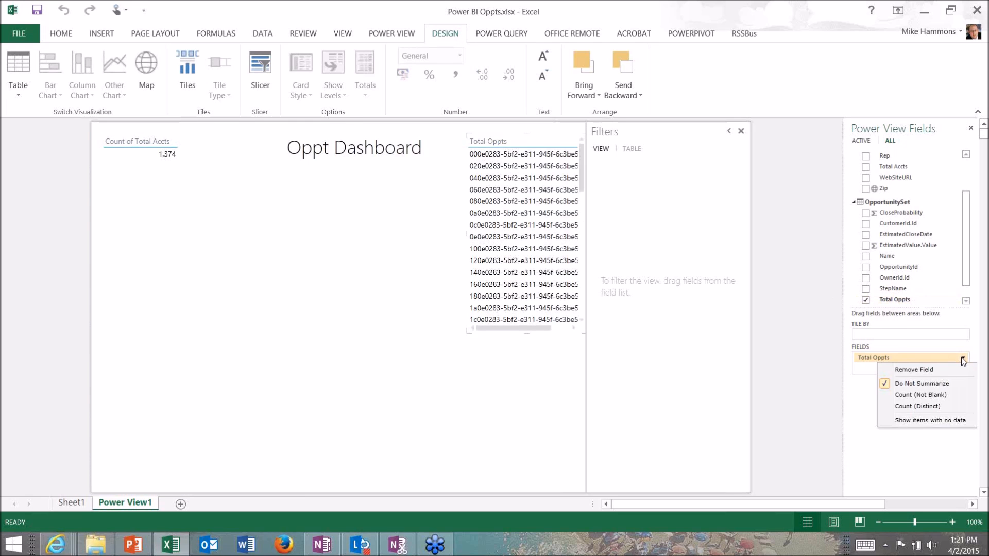
pyautogui.click(922, 407)
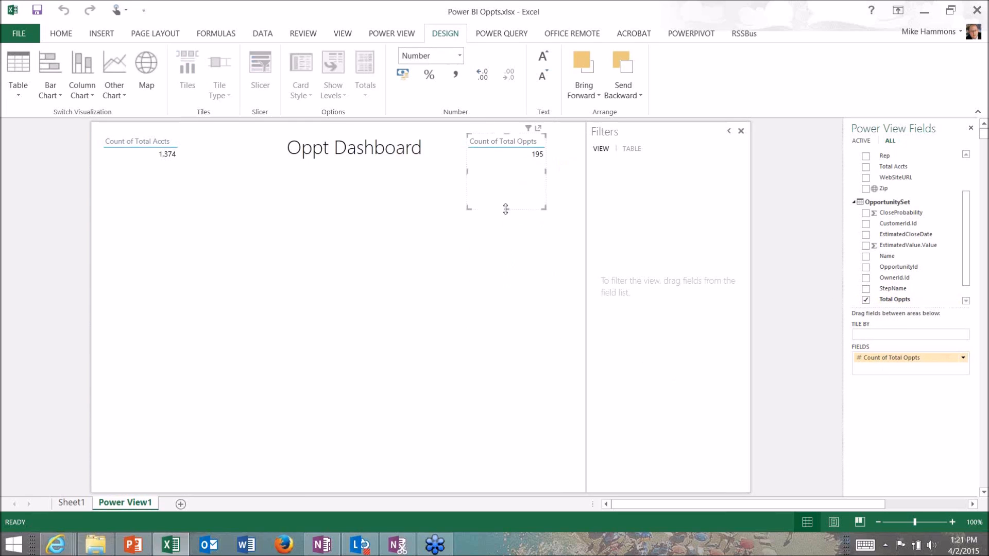
pyautogui.click(322, 211)
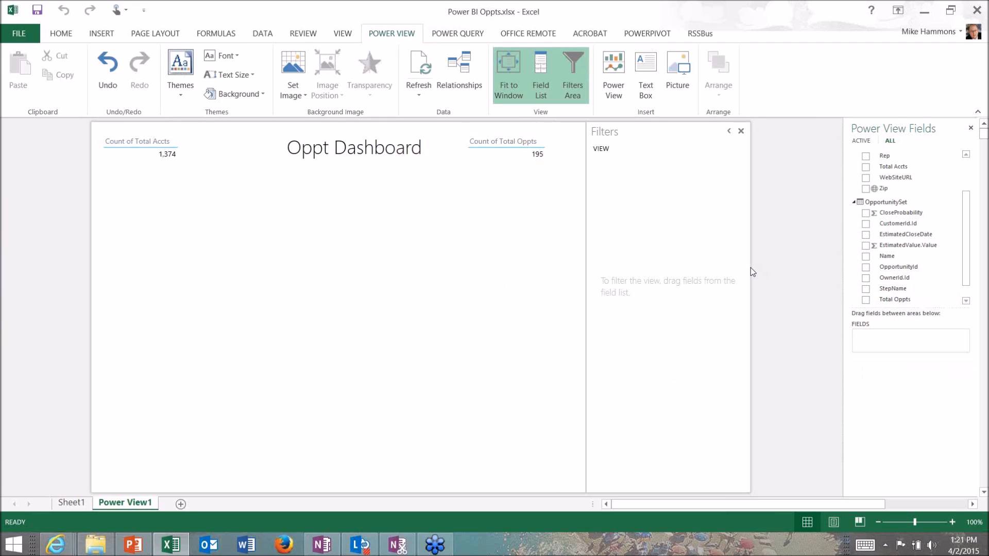
# Build a table of FullName, StepName and EstimatedValue.Value and resize it to start at the report's left edge below the title
pyautogui.moveTo(966, 254); pyautogui.dragTo(969, 216)
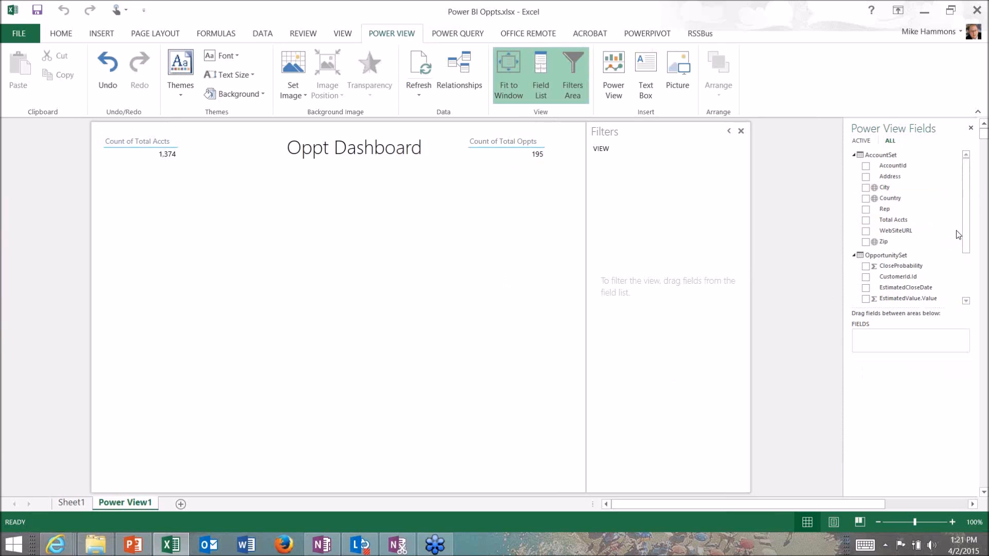
pyautogui.click(968, 272)
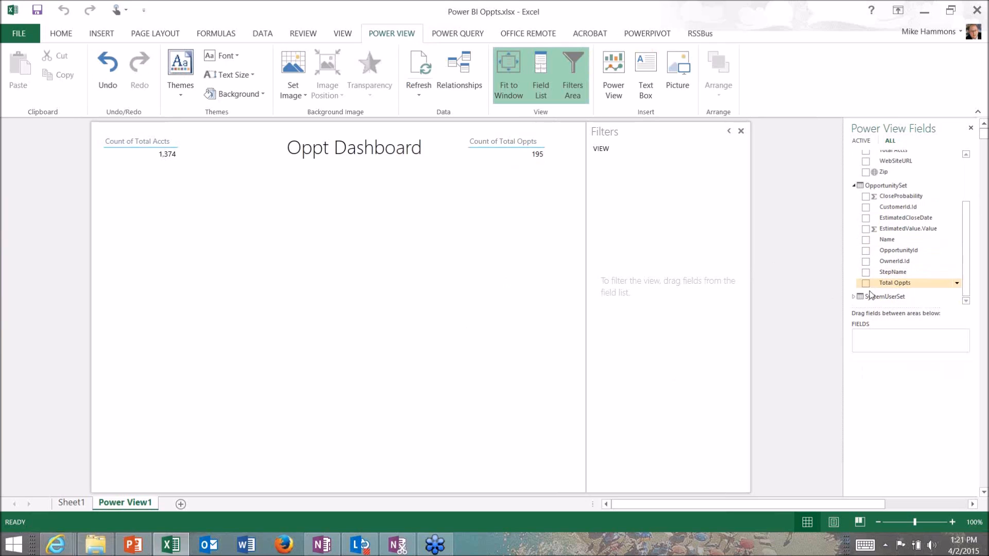
pyautogui.click(855, 298)
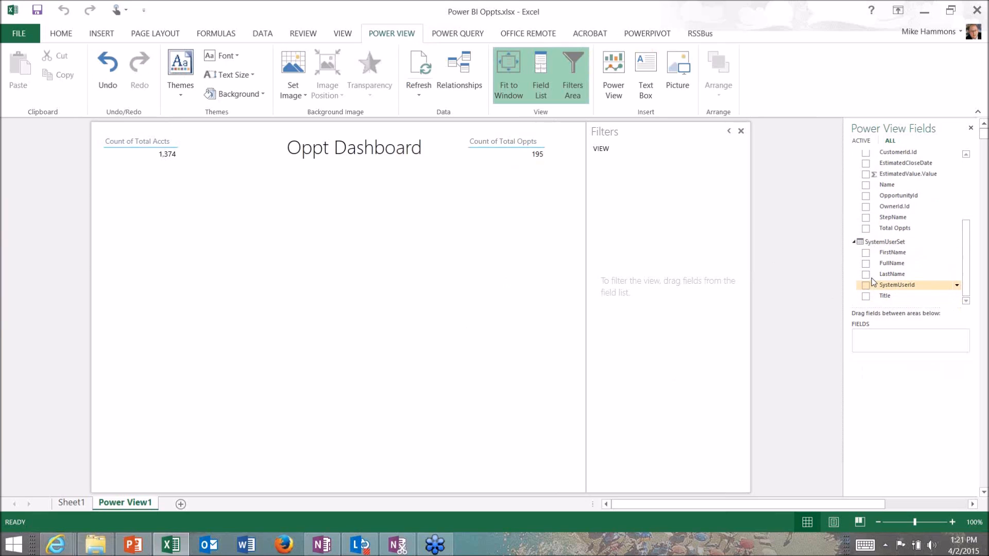
pyautogui.click(866, 264)
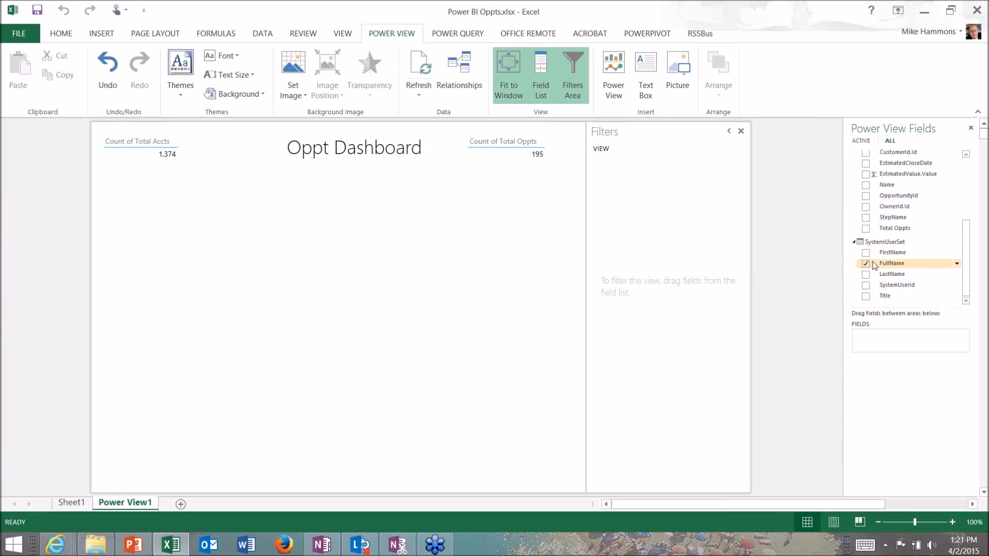
pyautogui.click(866, 218)
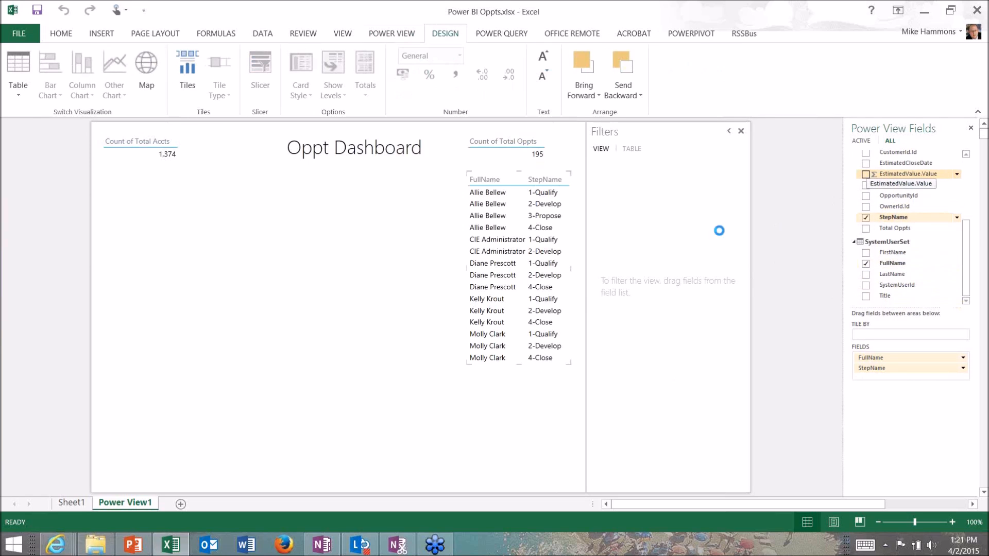
pyautogui.moveTo(468, 270); pyautogui.dragTo(105, 248)
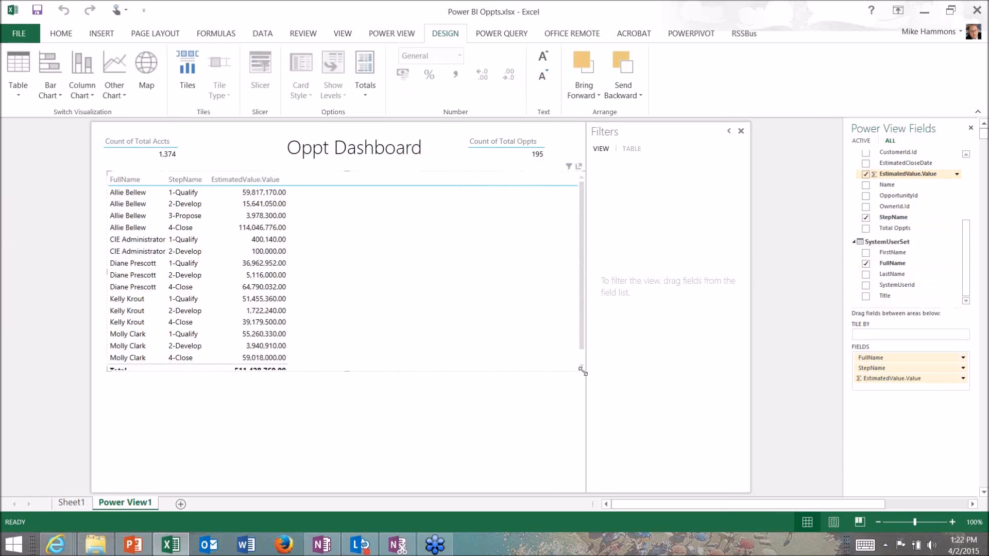
pyautogui.moveTo(551, 370); pyautogui.dragTo(396, 371)
# Convert the table to a matrix with StepName as columns, widen it to show all stages and reduce its height
pyautogui.click(11, 93)
pyautogui.click(36, 141)
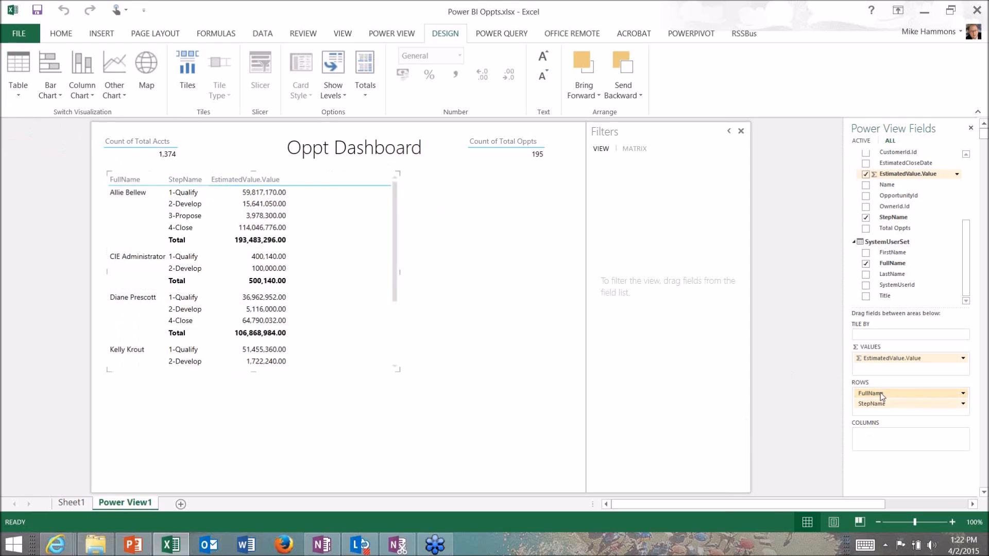
pyautogui.moveTo(881, 405); pyautogui.dragTo(871, 442)
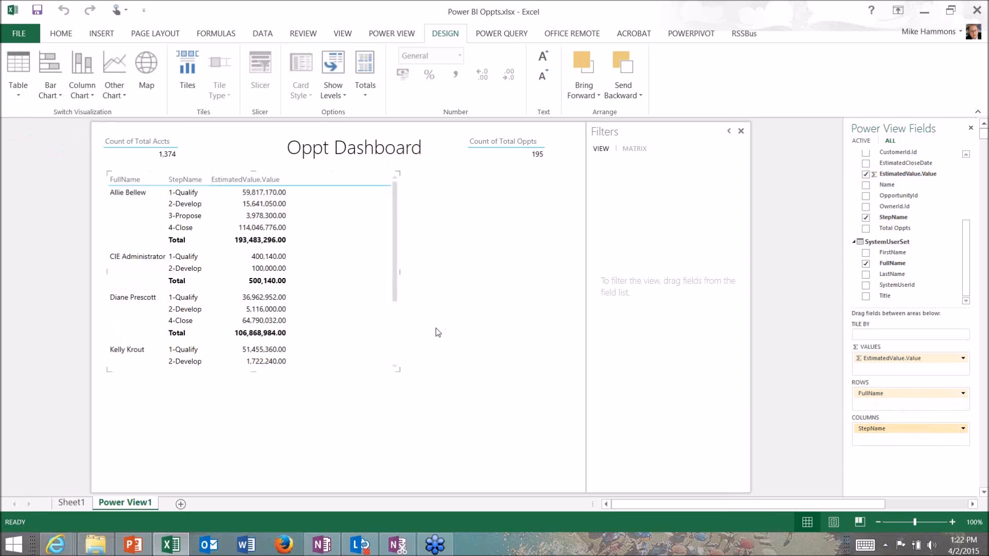
pyautogui.moveTo(400, 272); pyautogui.dragTo(478, 274)
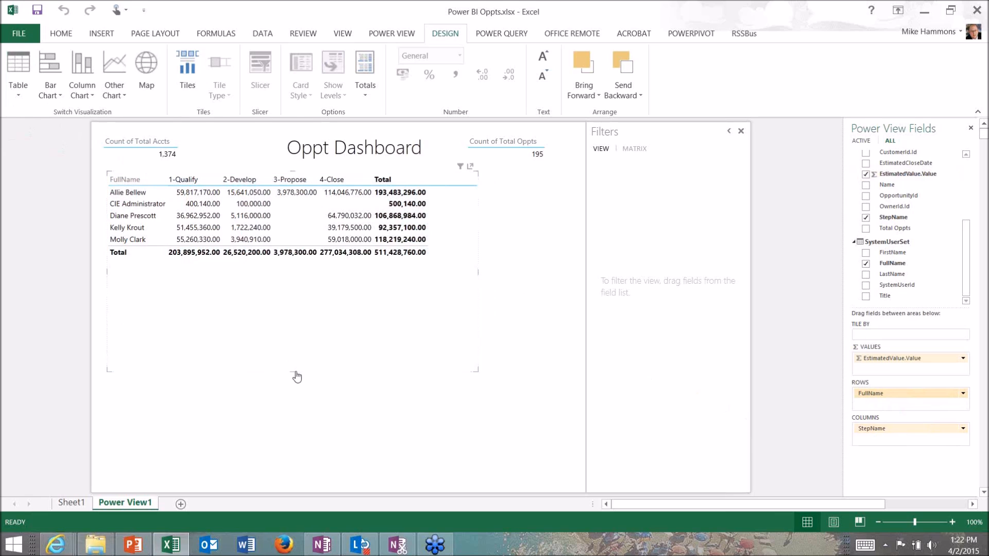
pyautogui.moveTo(294, 371); pyautogui.dragTo(304, 287)
# Copy the matrix and paste the duplicate into the empty area beneath it
pyautogui.rightClick(319, 223)
pyautogui.click(351, 246)
pyautogui.rightClick(277, 237)
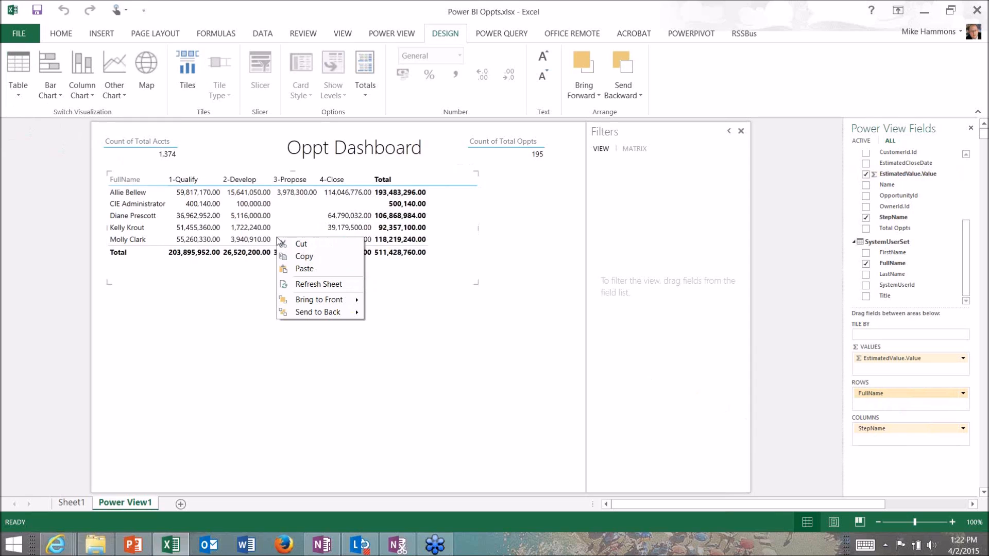
pyautogui.click(210, 349)
pyautogui.rightClick(210, 344)
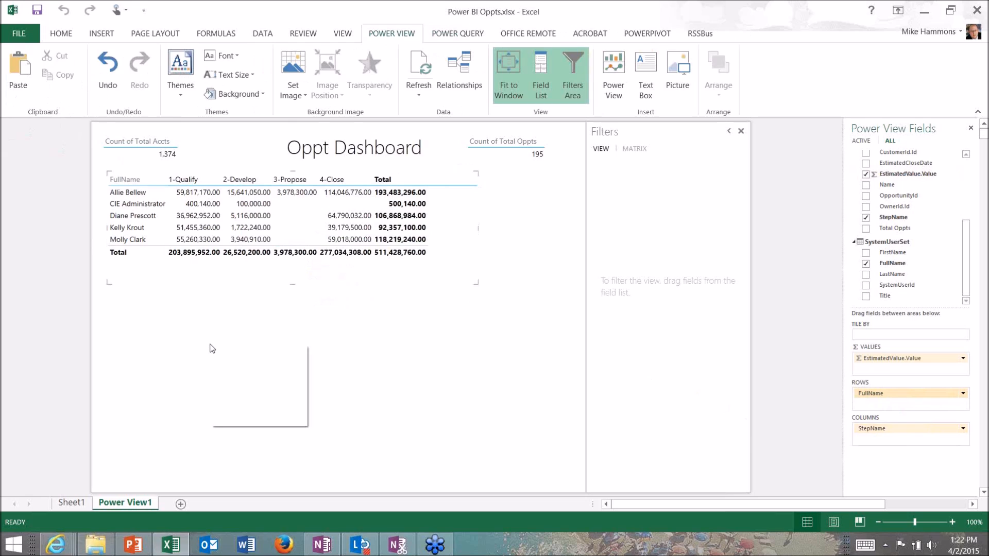
pyautogui.click(243, 376)
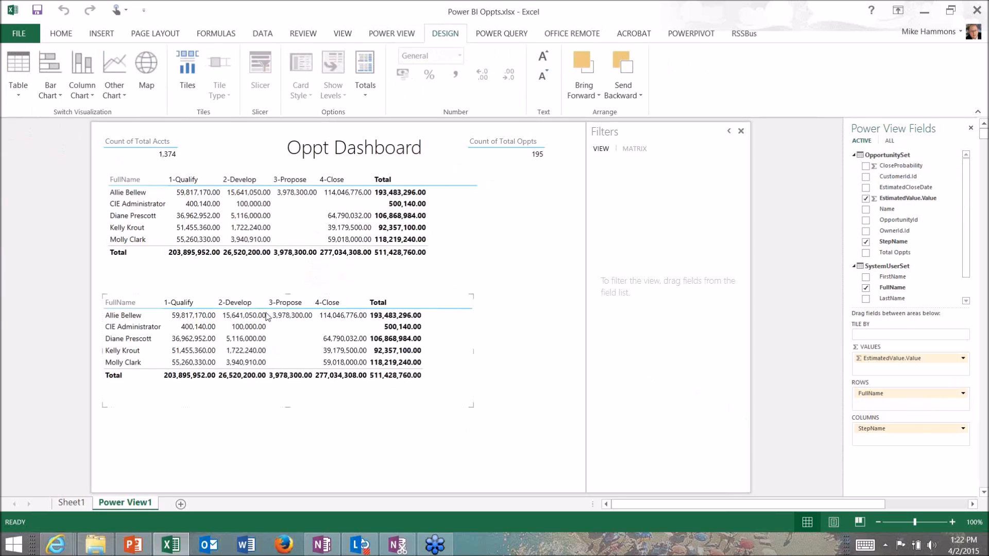
# Convert the duplicated matrix to cards and add OpportunitySet's CloseProbability and Total Oppts fields to it
pyautogui.click(19, 87)
pyautogui.click(29, 147)
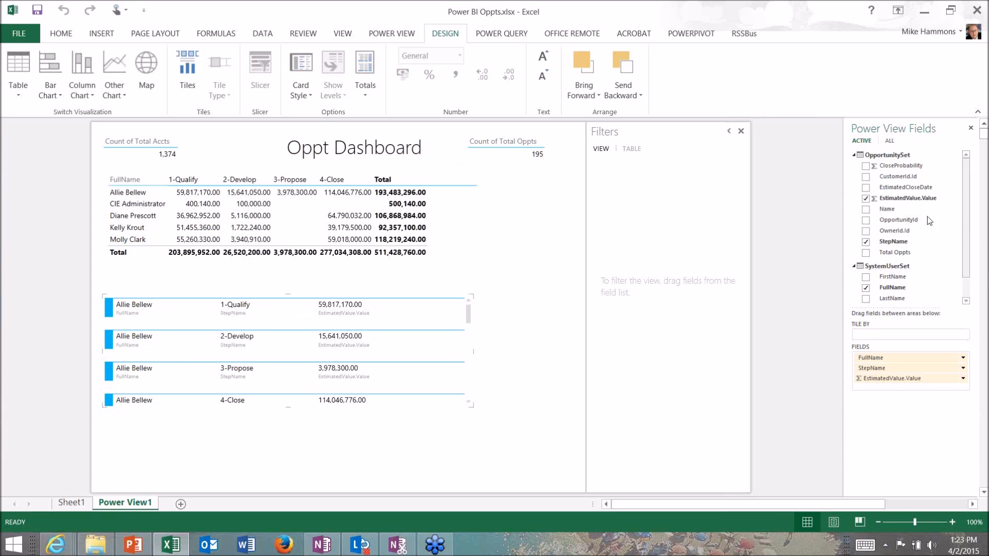
pyautogui.moveTo(907, 165)
pyautogui.mouseDown()
pyautogui.moveTo(902, 315)
pyautogui.moveTo(888, 382)
pyautogui.mouseUp()
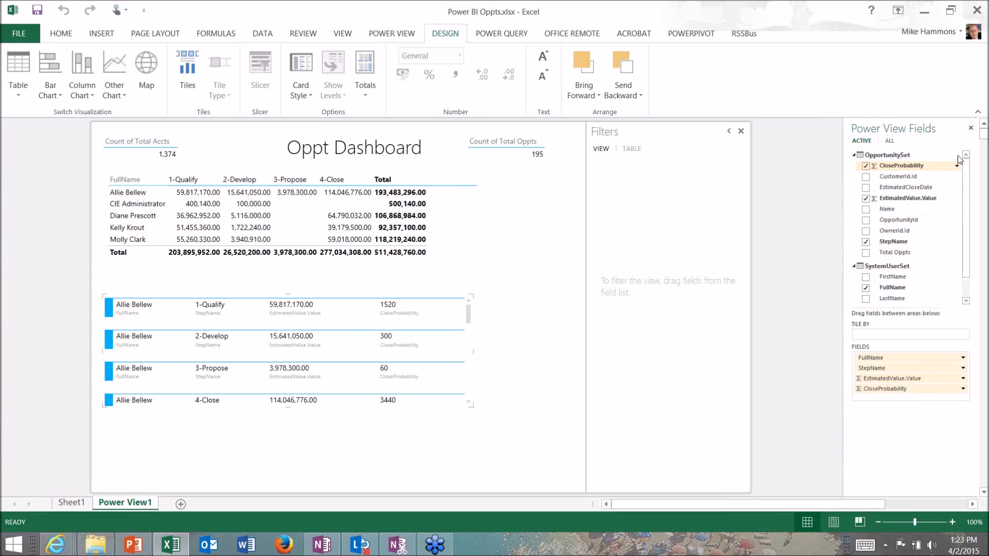
pyautogui.scroll(-2, 962, 243)
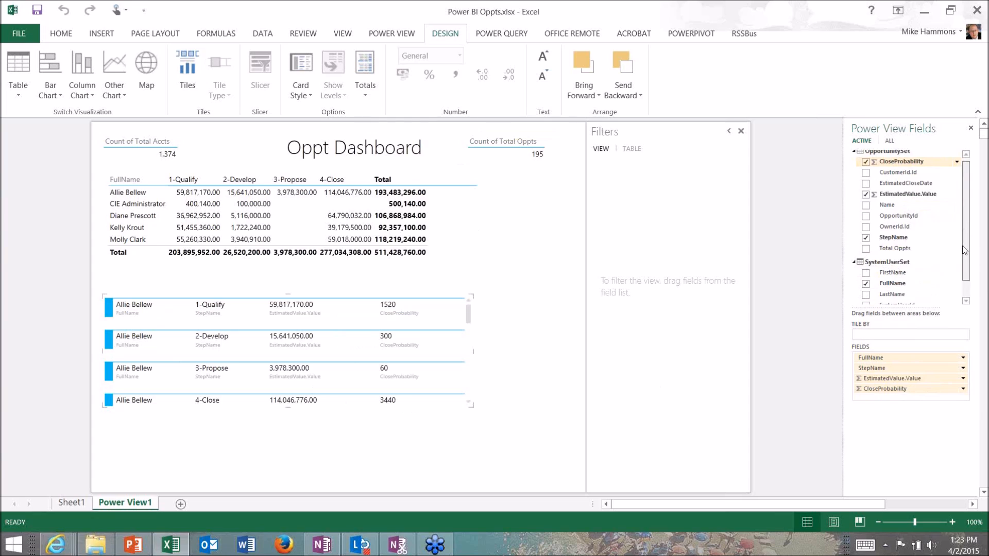
pyautogui.scroll(2, 960, 162)
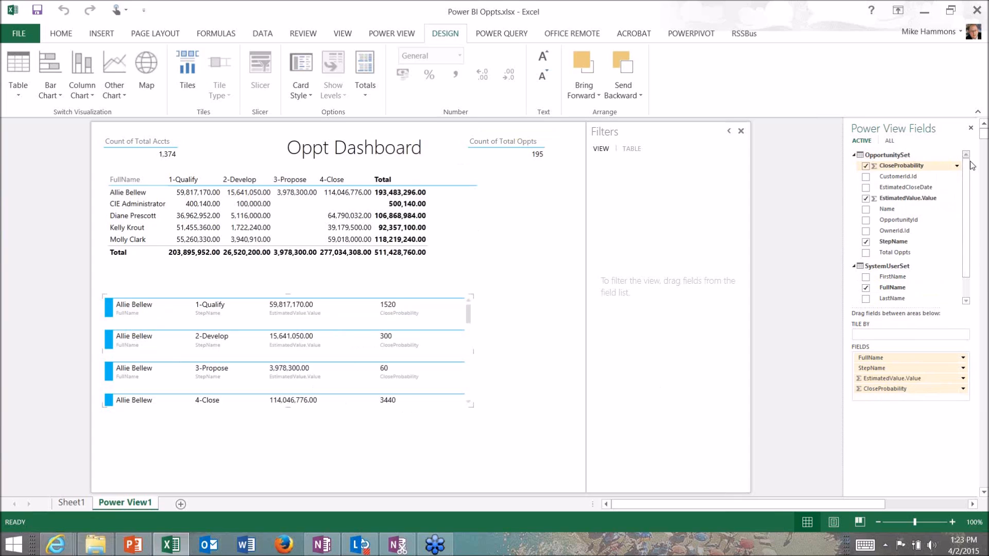
pyautogui.scroll(-2, 908, 271)
pyautogui.moveTo(894, 410); pyautogui.dragTo(879, 383)
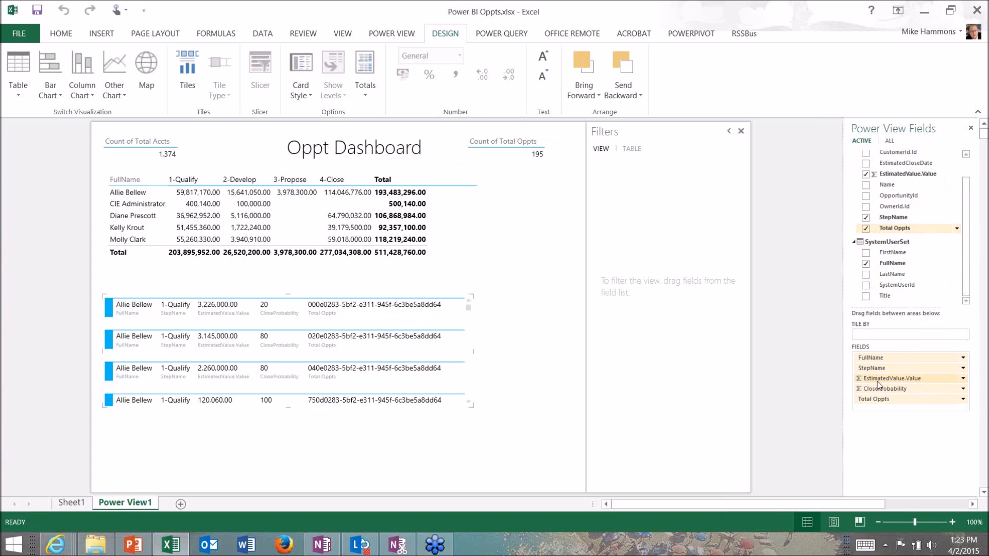
# Remove FullName from the cards and summarize their CloseProbability field as an average
pyautogui.click(962, 359)
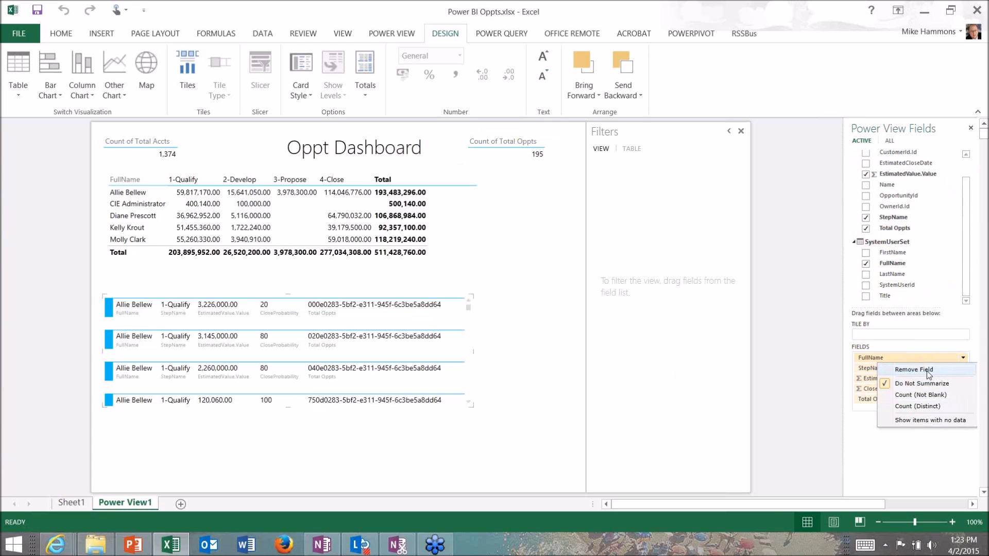
pyautogui.click(907, 369)
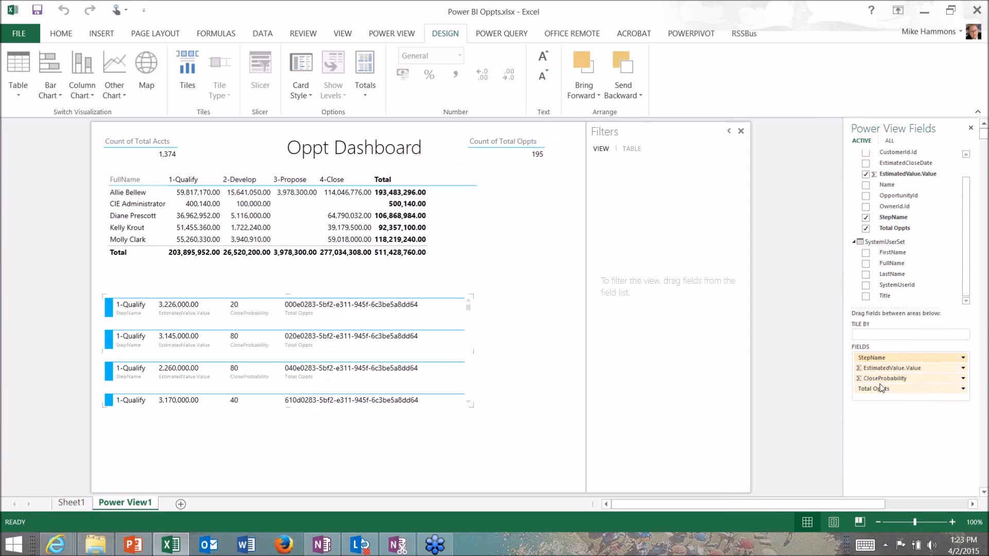
pyautogui.click(962, 380)
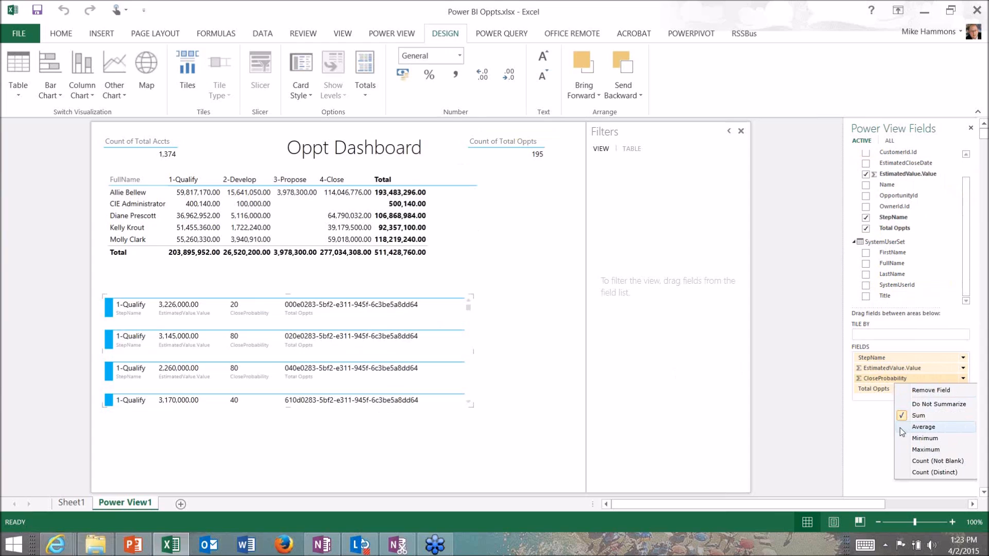
pyautogui.click(922, 427)
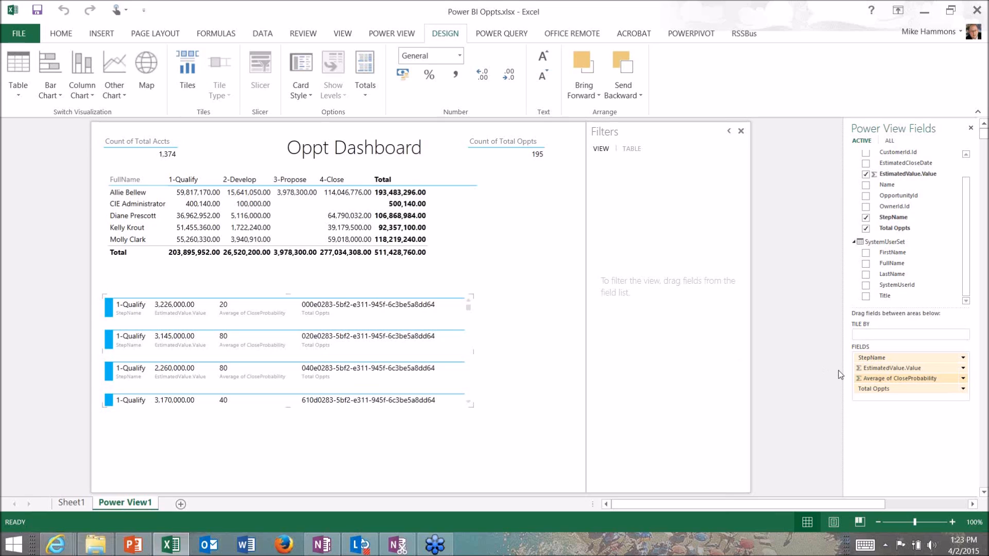
# Tile the cards by Total Oppts and narrow the tile container
pyautogui.moveTo(870, 392); pyautogui.dragTo(867, 337)
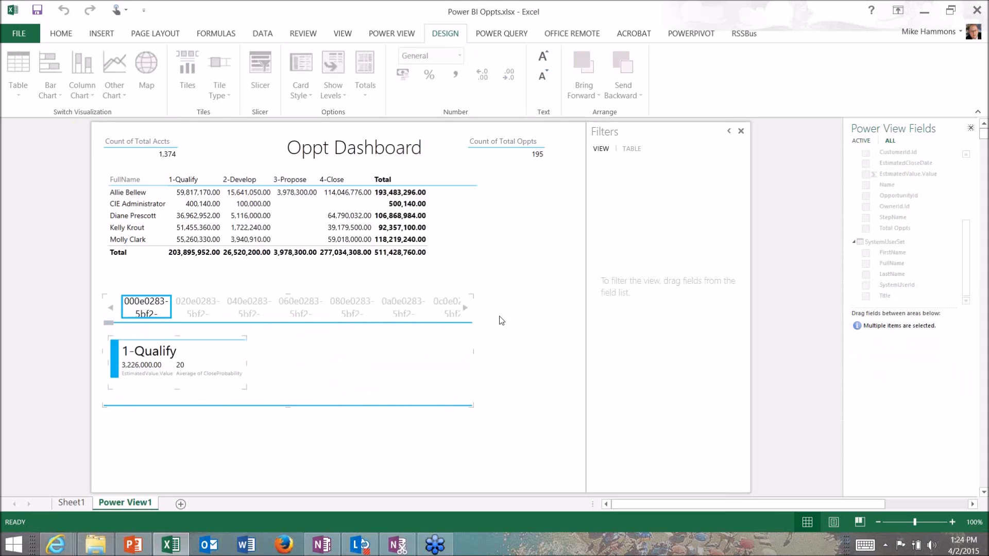
pyautogui.click(469, 358)
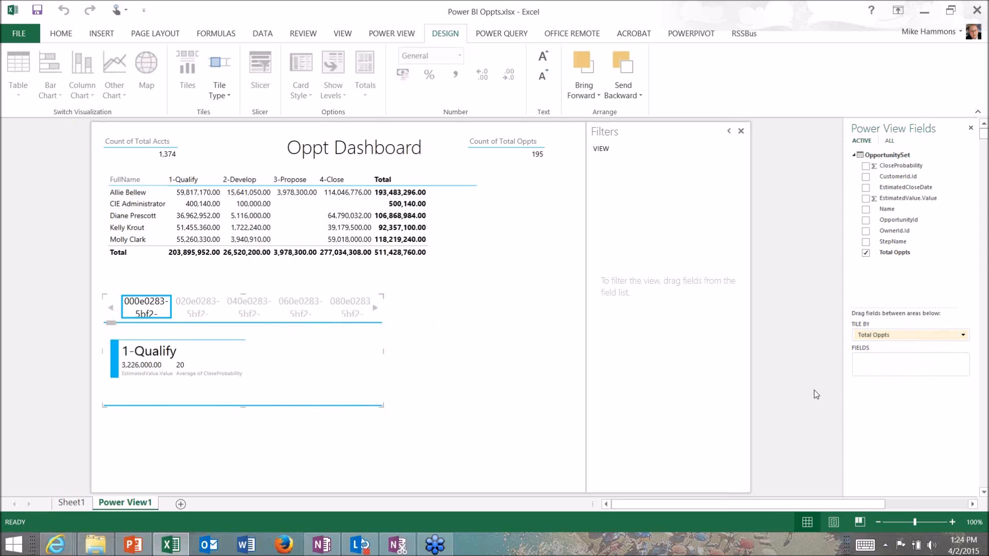
pyautogui.click(513, 338)
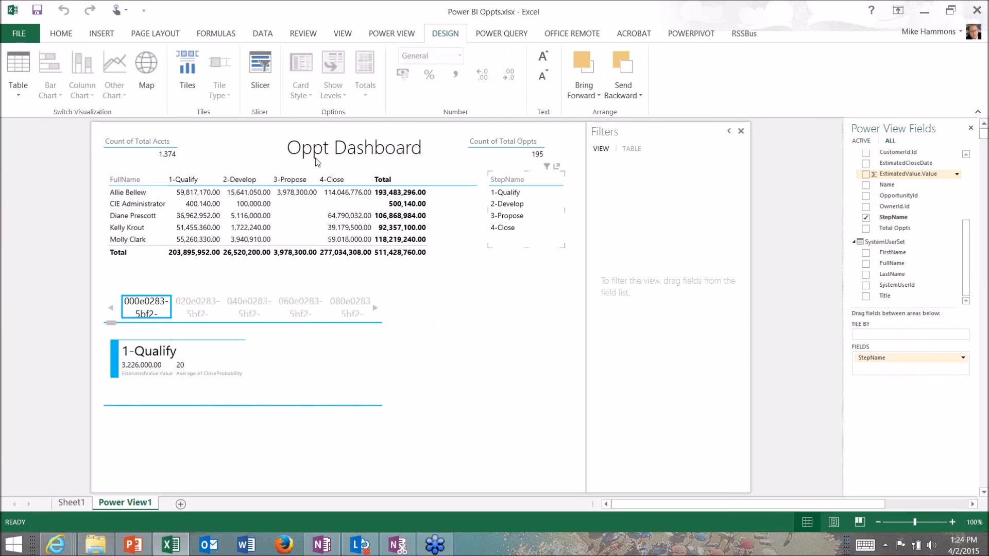
# Add a StepName table to the report, move it beside the tiled cards and enlarge it
pyautogui.click(518, 252)
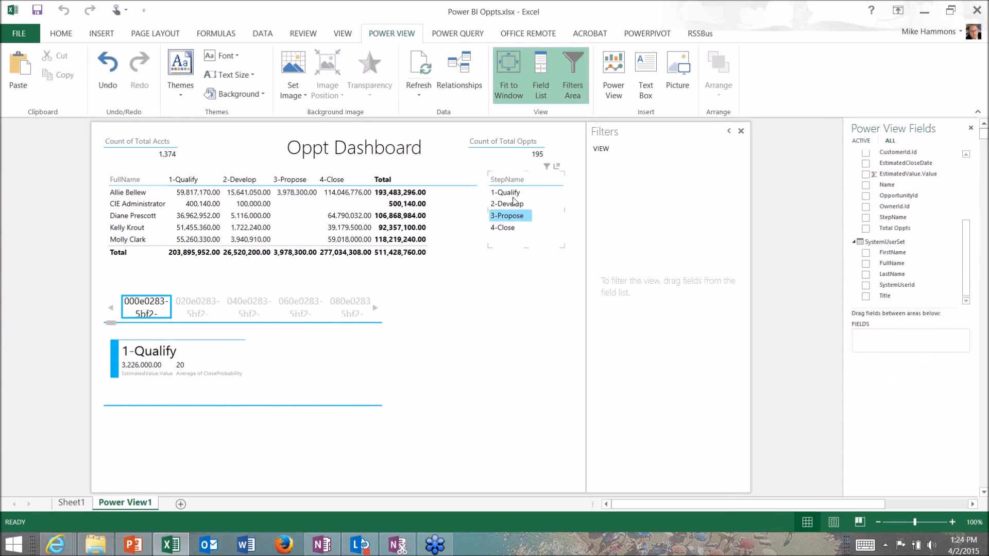
pyautogui.click(530, 186)
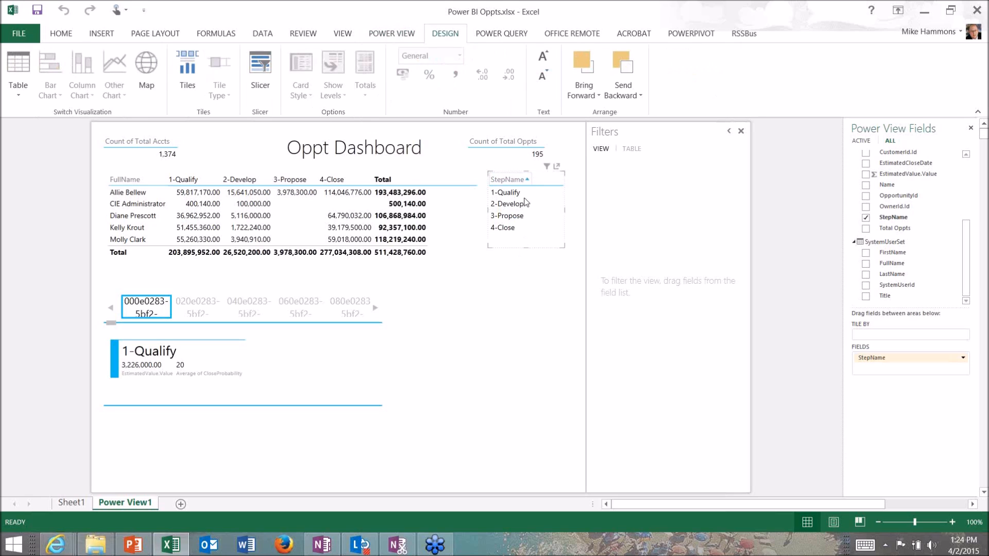
pyautogui.moveTo(540, 178); pyautogui.dragTo(489, 311)
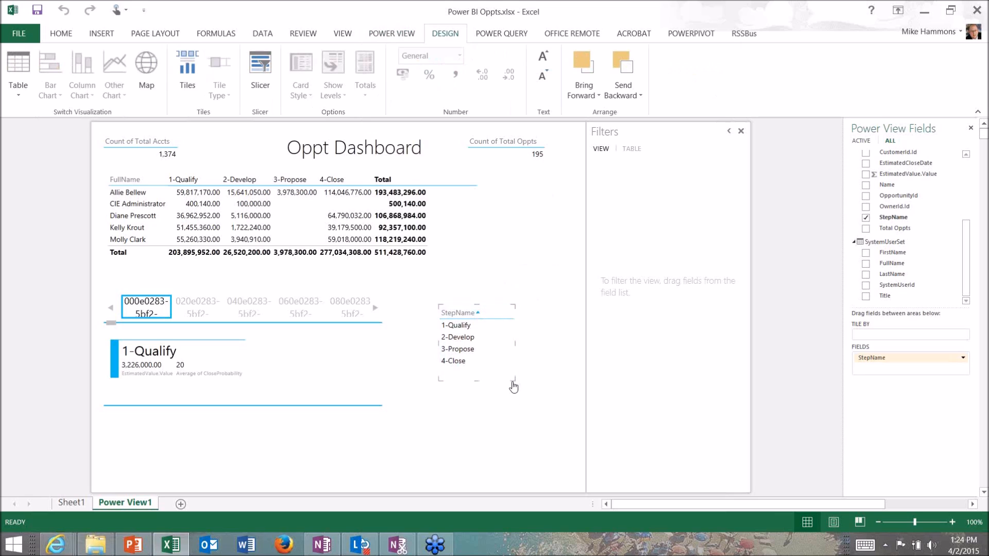
pyautogui.moveTo(514, 384); pyautogui.dragTo(570, 471)
# Add EstimatedValue.Value to the StepName table and convert it to a stacked bar chart
pyautogui.click(866, 174)
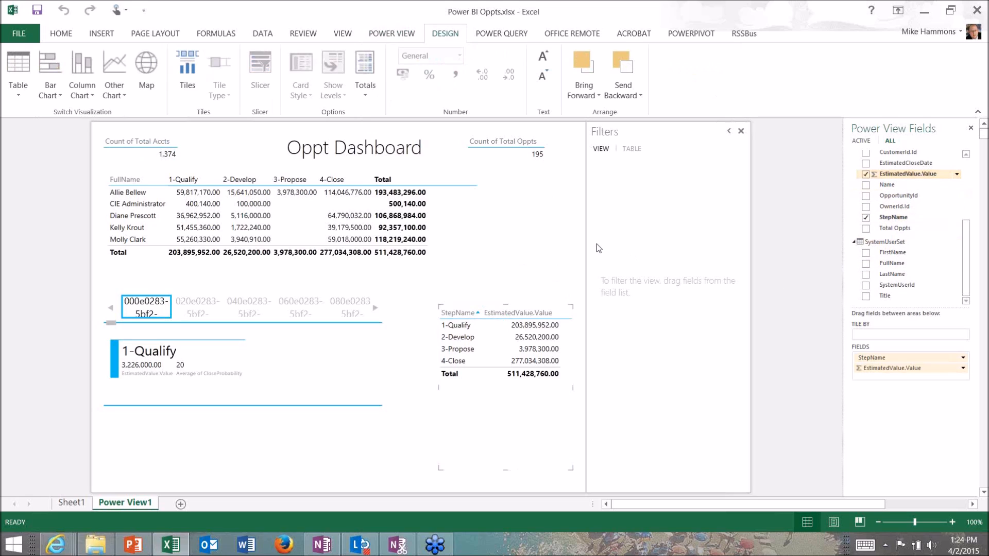
pyautogui.click(61, 96)
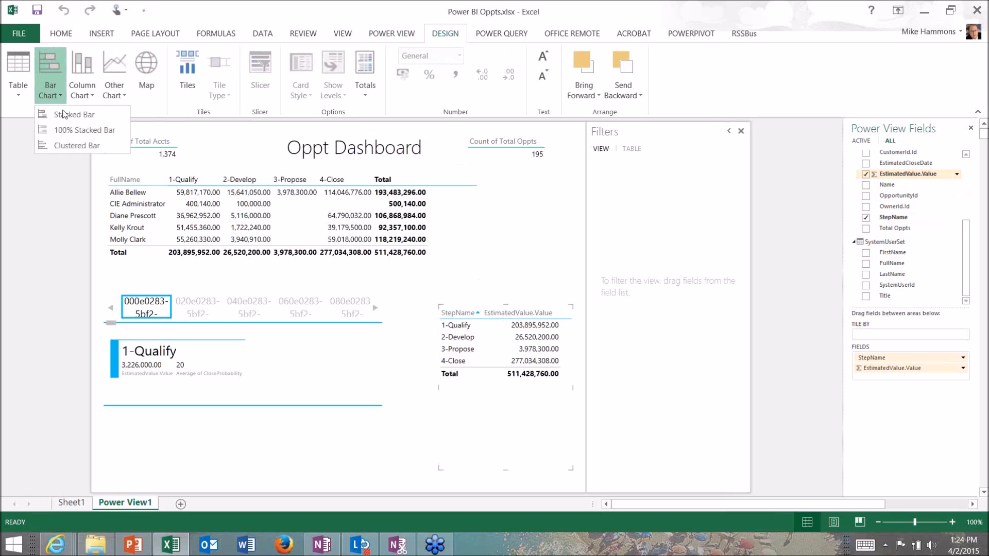
pyautogui.click(63, 115)
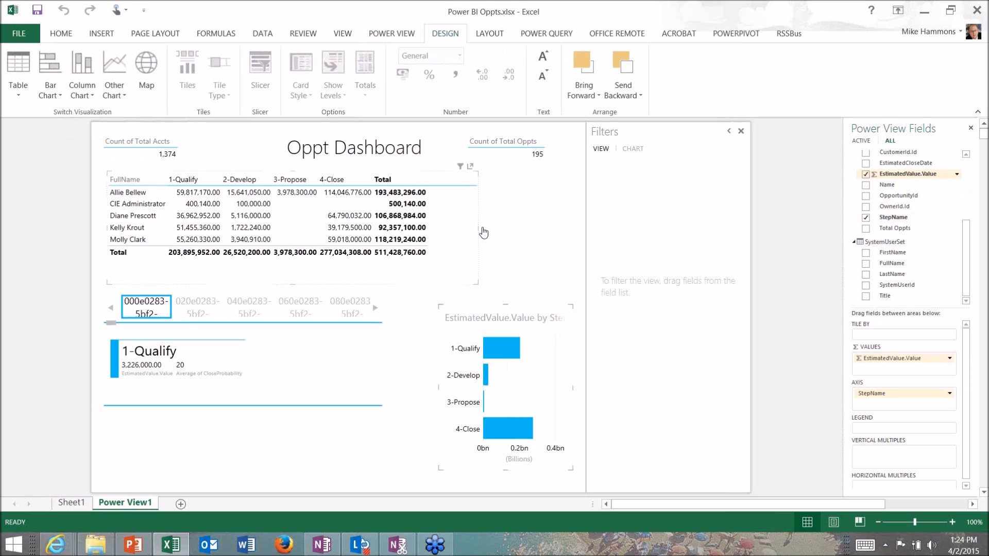
# Narrow the matrix to end at its Total column and create a map of EstimatedValue.Value by AccountSet City beside it
pyautogui.moveTo(478, 228); pyautogui.dragTo(436, 227)
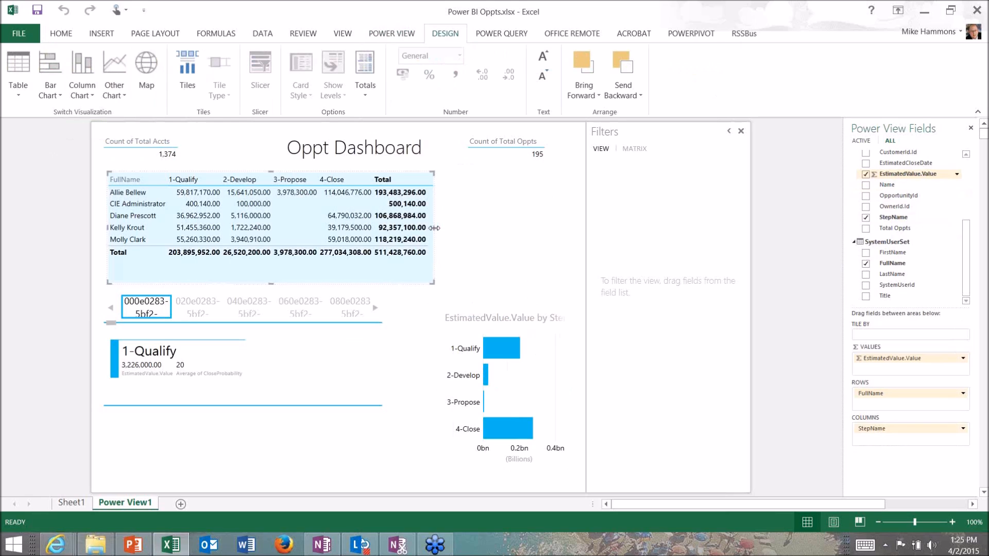
pyautogui.click(473, 233)
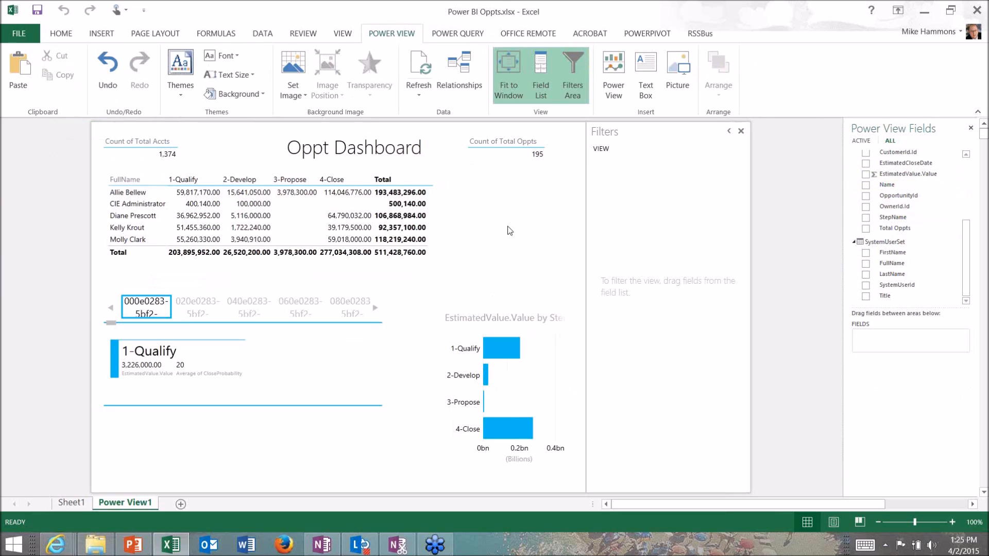
pyautogui.click(968, 212)
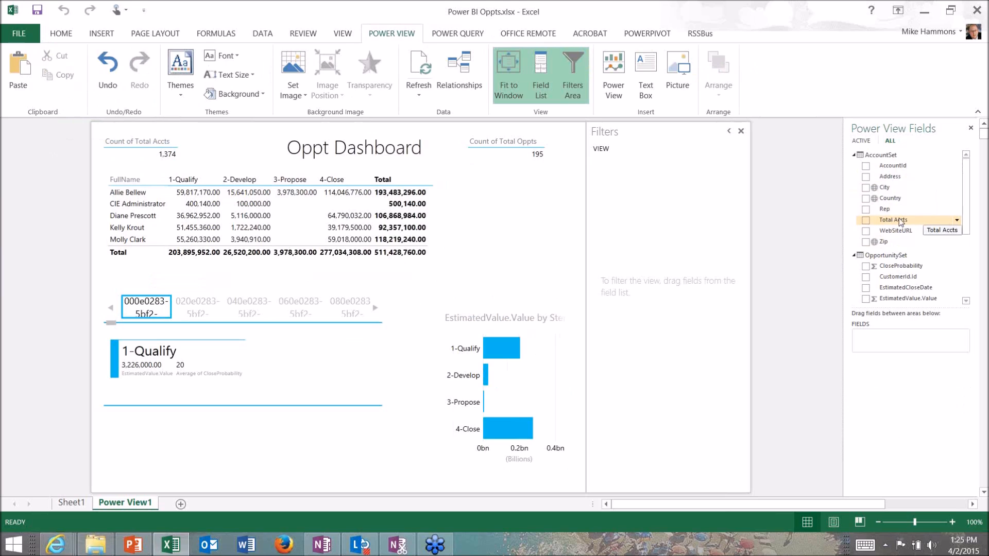
pyautogui.moveTo(885, 188); pyautogui.dragTo(481, 192)
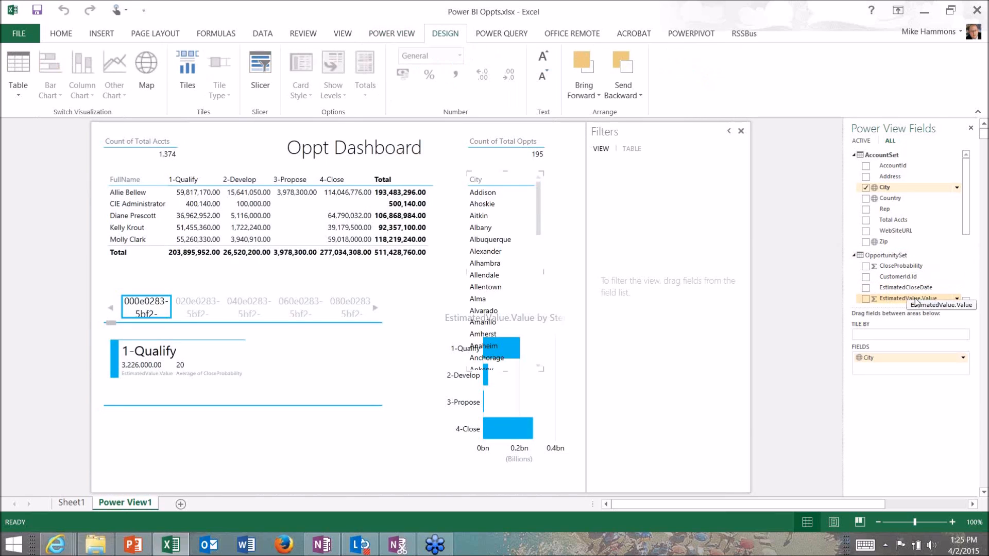
pyautogui.moveTo(915, 302); pyautogui.dragTo(532, 250)
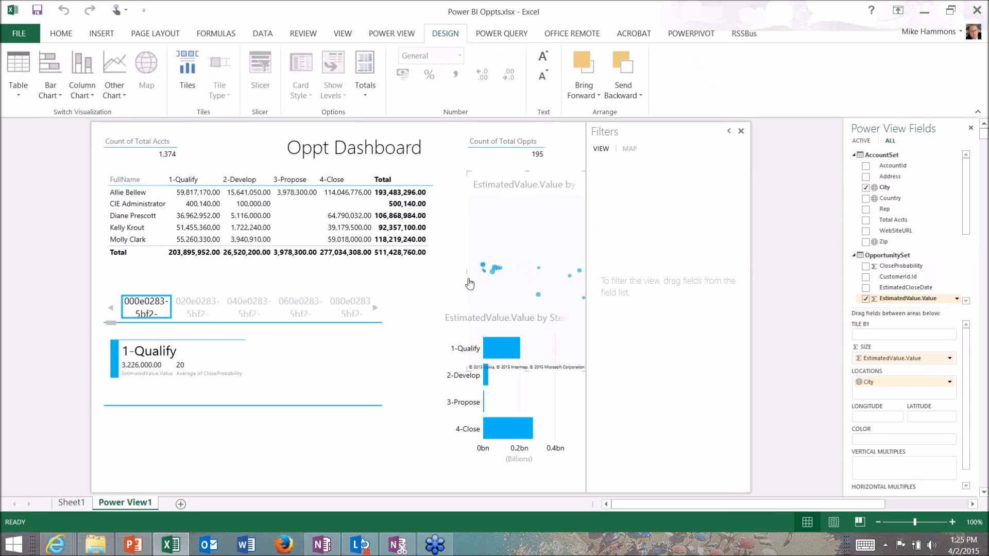
# Resize the map to fit between the matrix and the bar chart, and zoom its view in on the United States
pyautogui.moveTo(467, 267); pyautogui.dragTo(437, 266)
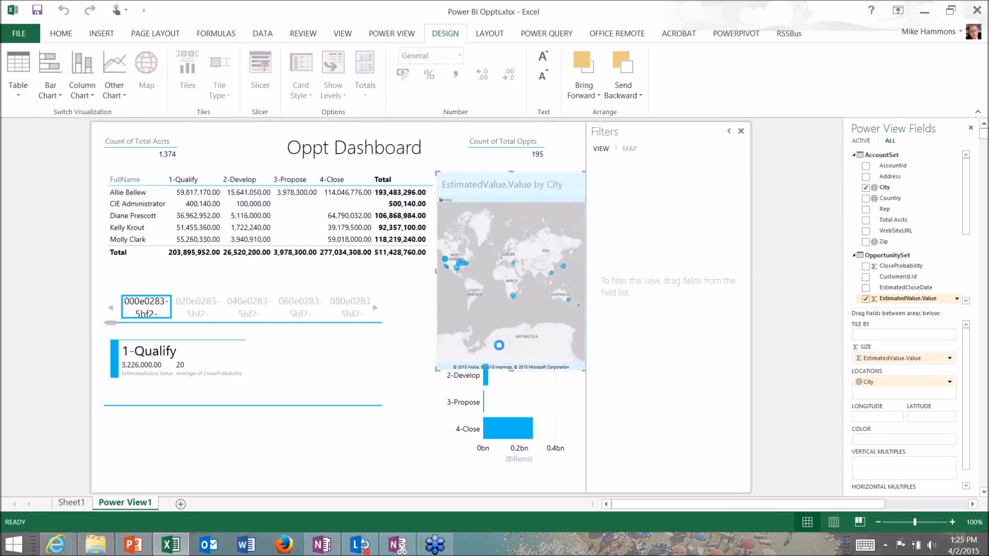
pyautogui.moveTo(509, 371); pyautogui.dragTo(511, 298)
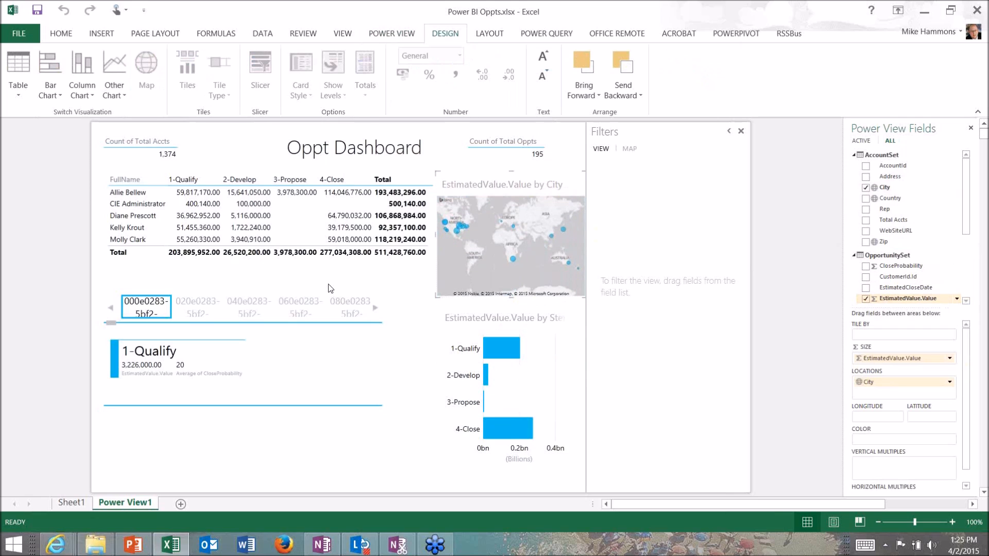
pyautogui.scroll(1, 468, 237)
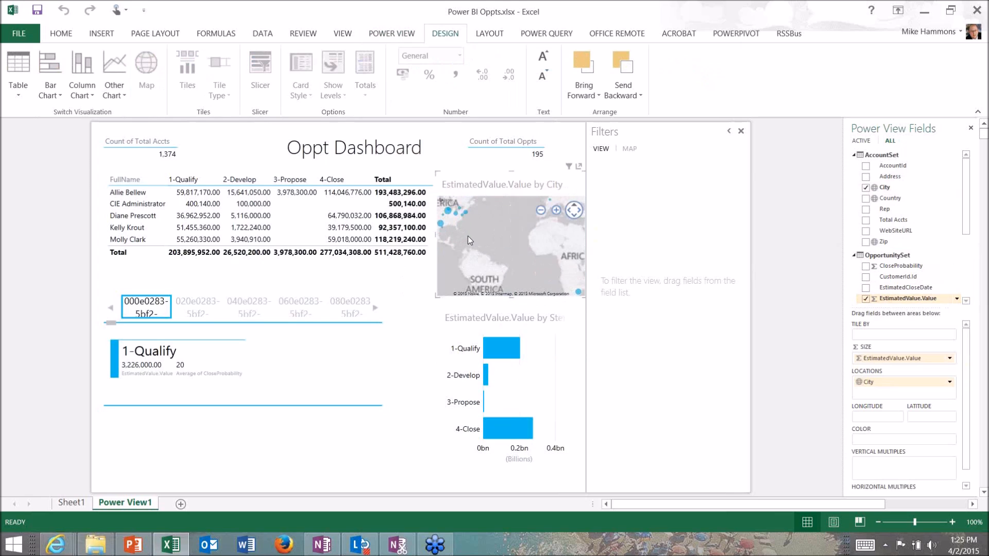
pyautogui.scroll(1, 468, 236)
pyautogui.moveTo(471, 236); pyautogui.dragTo(517, 255)
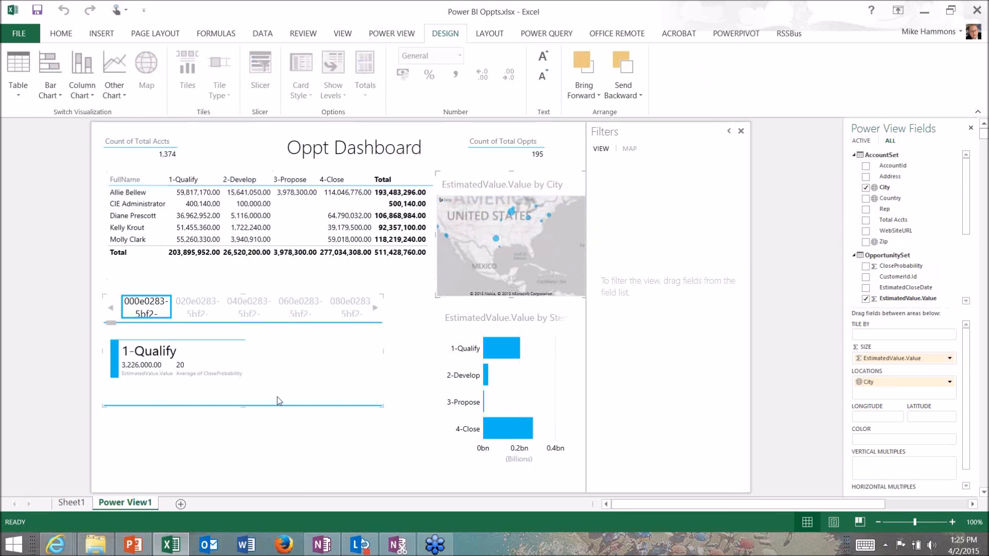
# Delete the tiled cards and paste another copy of the matrix in their place
pyautogui.click(301, 395)
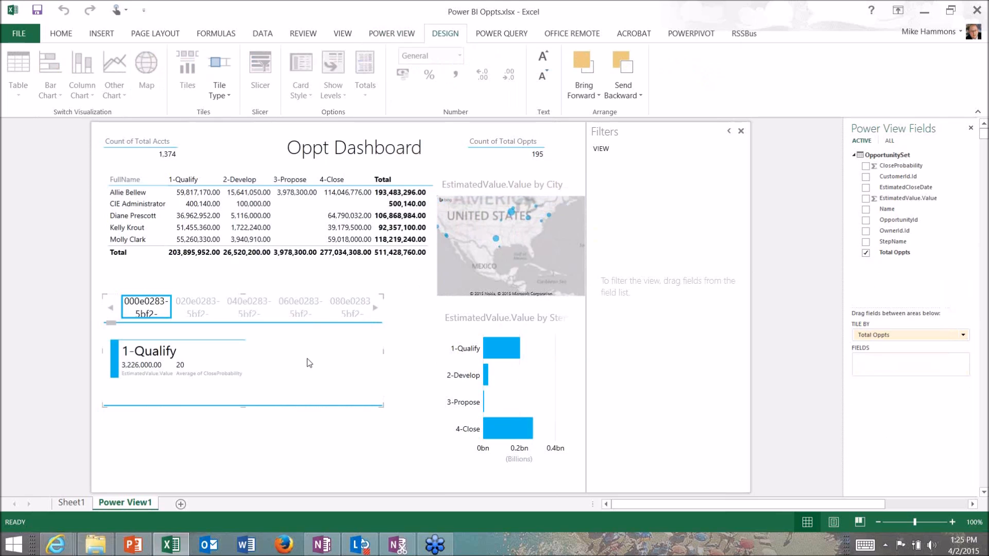
pyautogui.press('Delete')
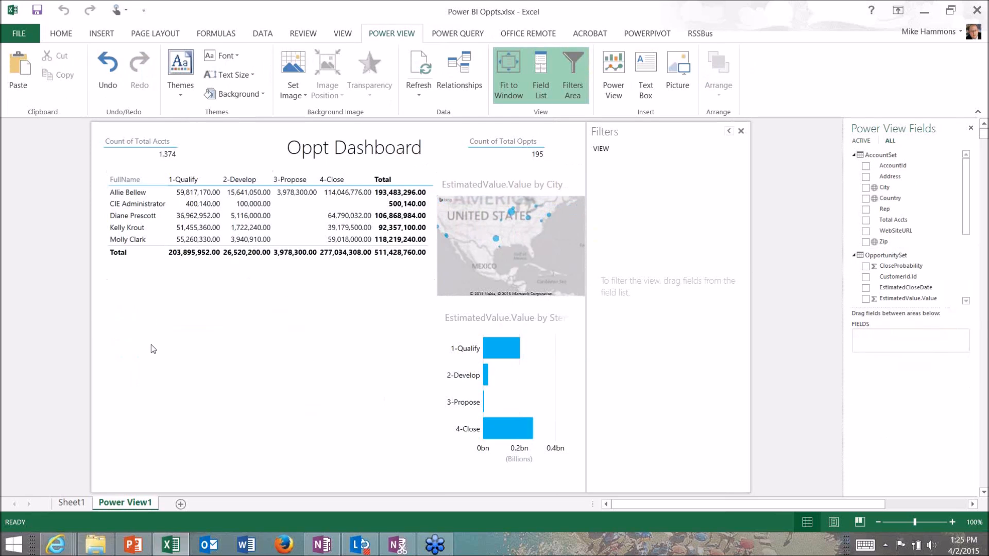
pyautogui.rightClick(150, 345)
pyautogui.click(187, 378)
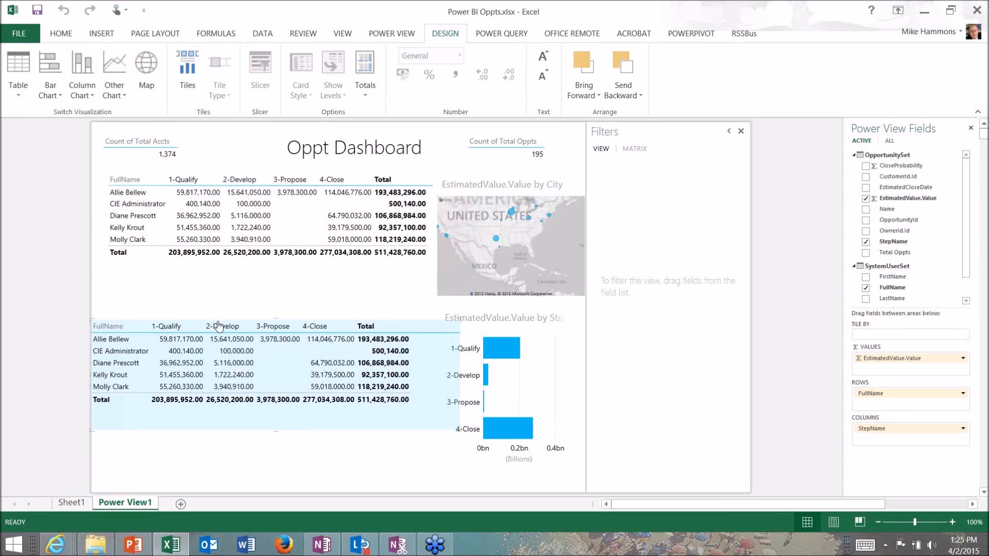
# Convert the pasted matrix to cards and remove FullName from them
pyautogui.click(18, 96)
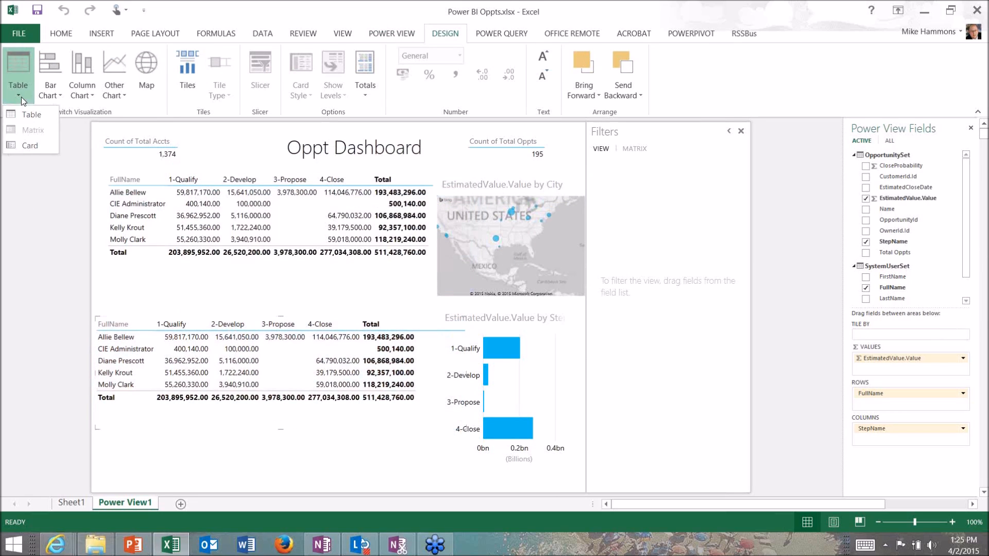
pyautogui.click(27, 145)
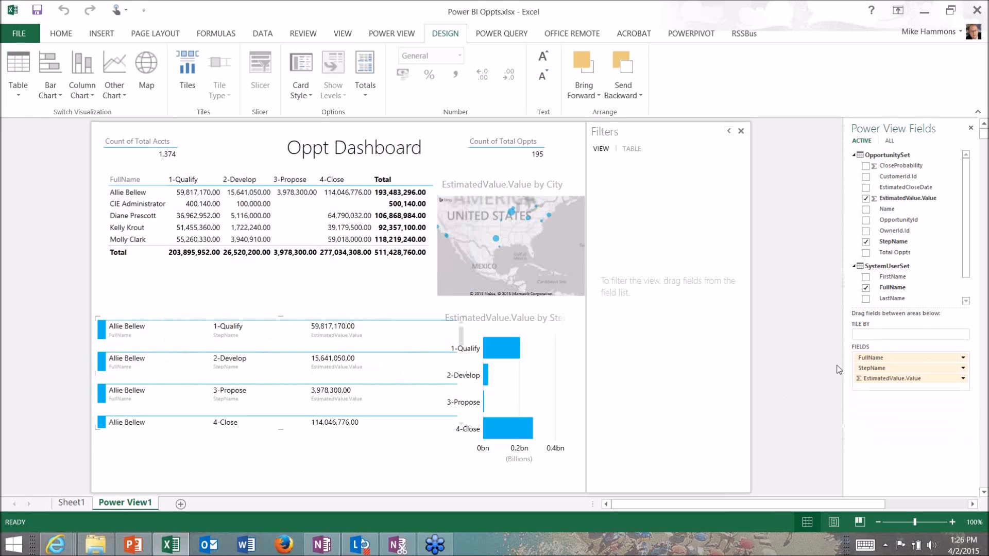
pyautogui.click(961, 359)
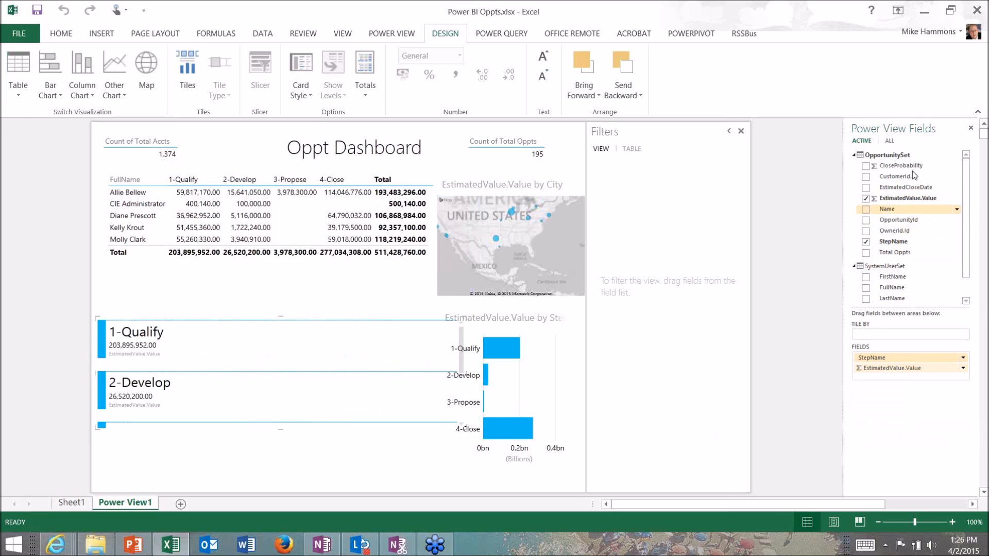
# Add CloseProbability to the stage cards and summarize it as an average
pyautogui.moveTo(907, 380); pyautogui.dragTo(963, 385)
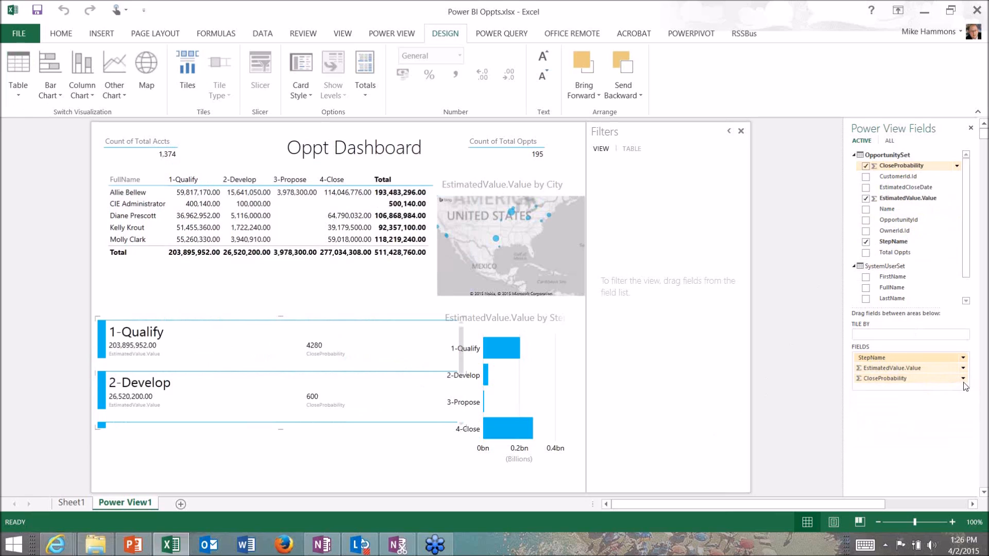
pyautogui.click(964, 378)
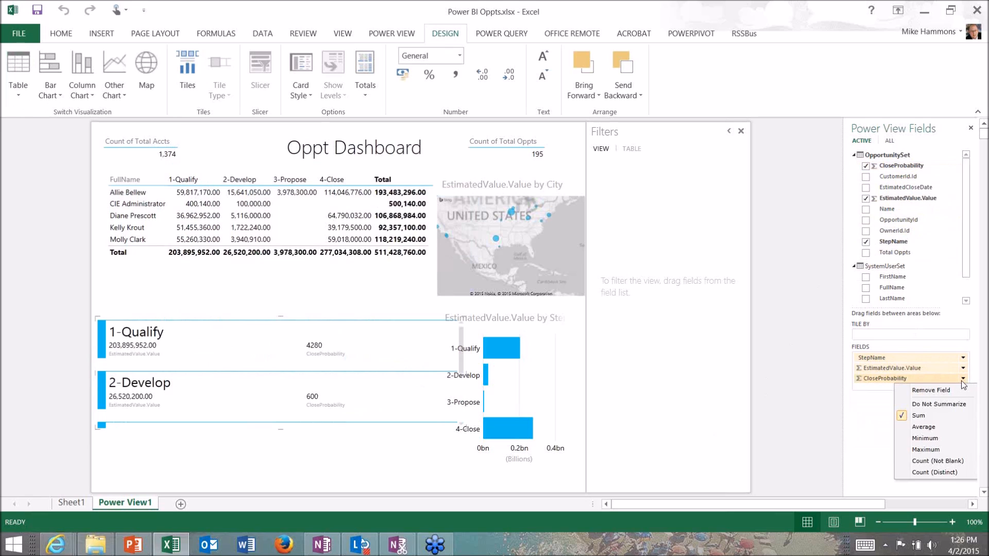
pyautogui.click(924, 427)
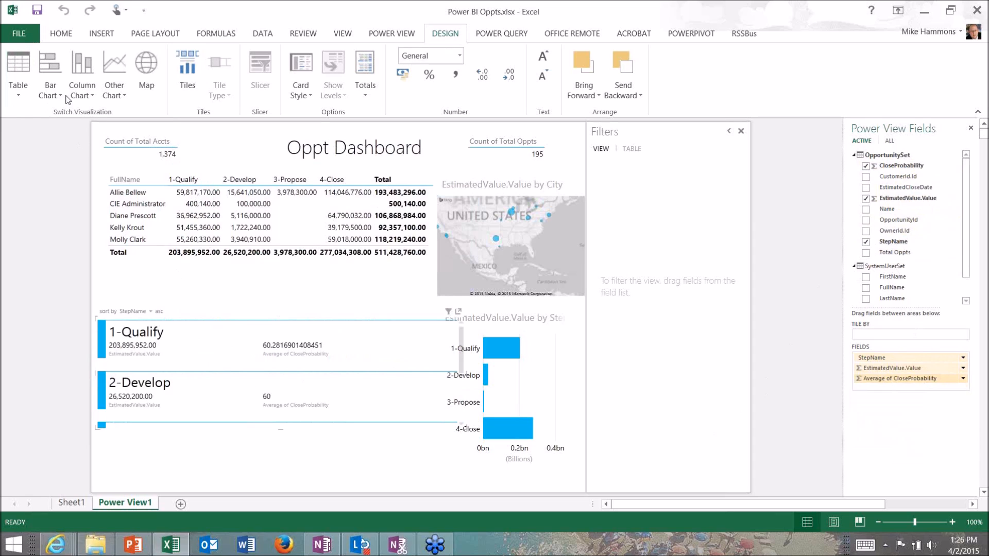
# Save a copy of the workbook in Documents with -2 appended to the Power BI Oppts file name
pyautogui.click(37, 10)
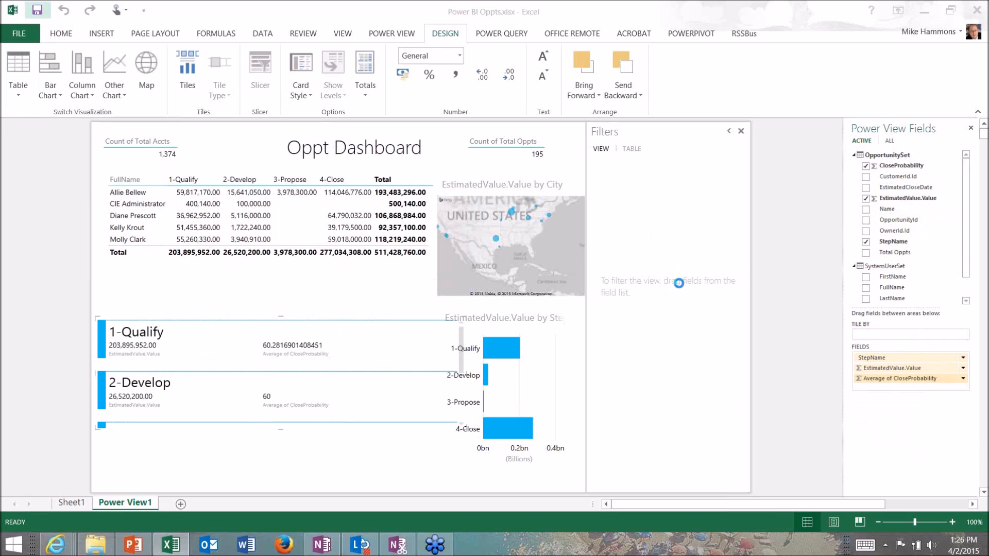
pyautogui.click(469, 294)
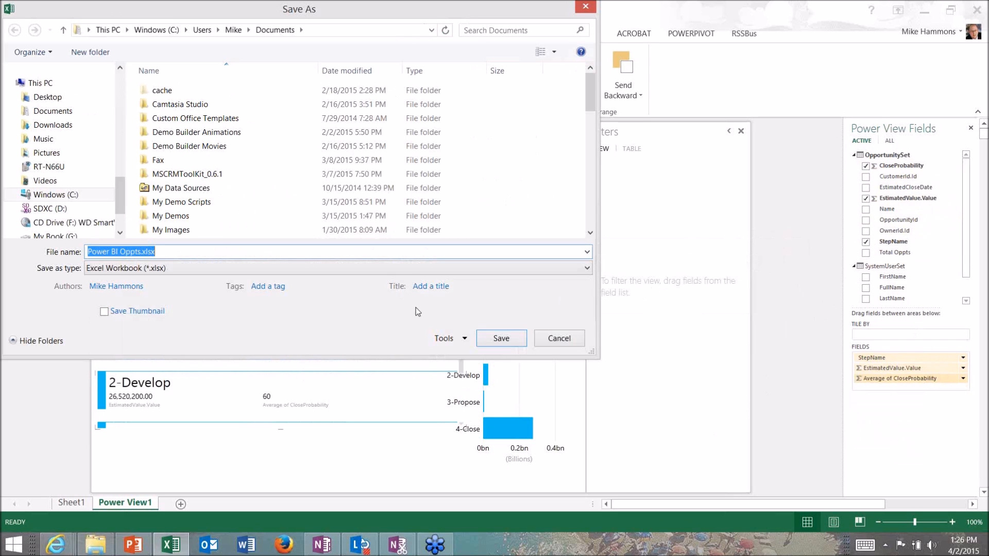
pyautogui.click(490, 340)
pyautogui.click(543, 319)
pyautogui.click(143, 252)
pyautogui.write('-2')
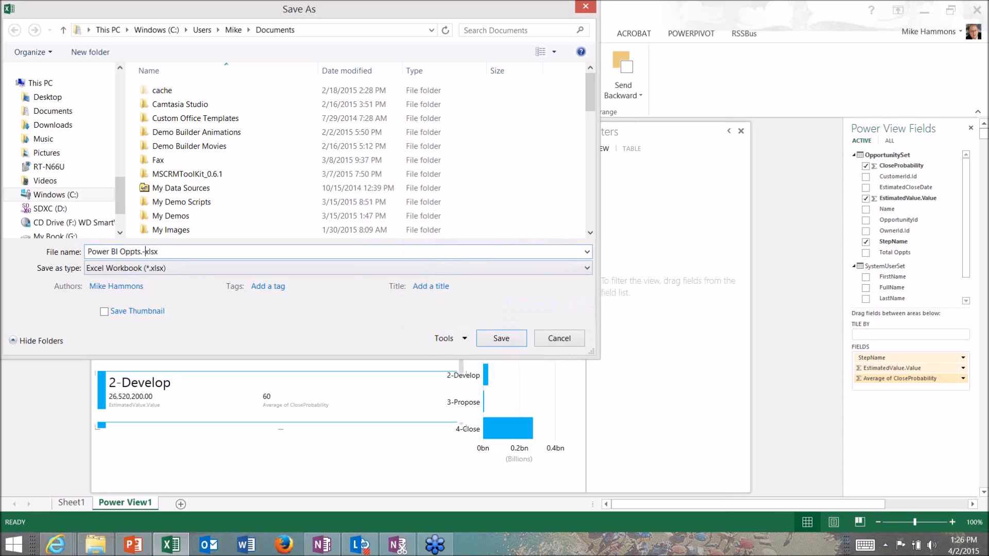
pyautogui.press('BackSpace')
pyautogui.press('BackSpace')
pyautogui.press('BackSpace')
pyautogui.write('-2..')
pyautogui.press('Return')
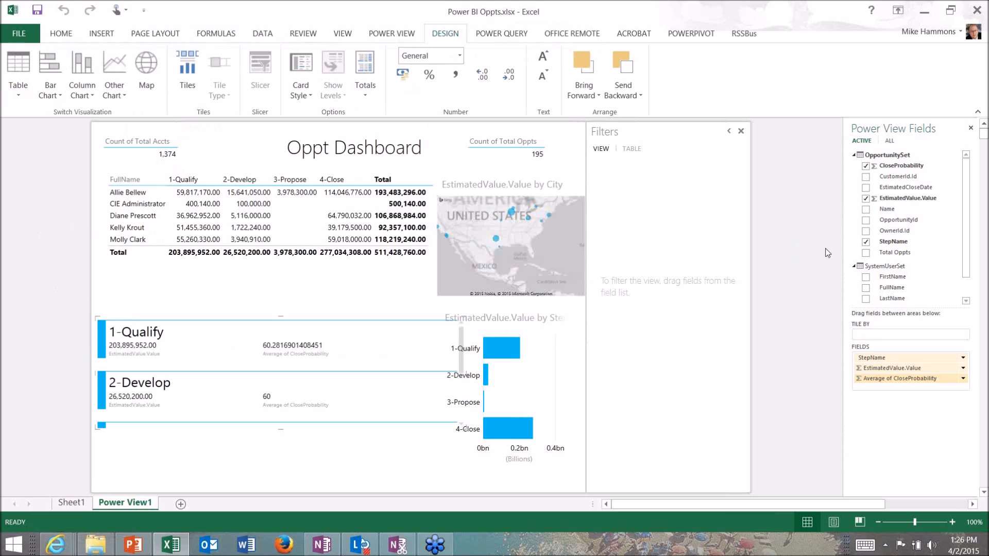
# Add LastName and StepName as view-level filters on the Oppt Dashboard, with StepName added twice
pyautogui.click(495, 296)
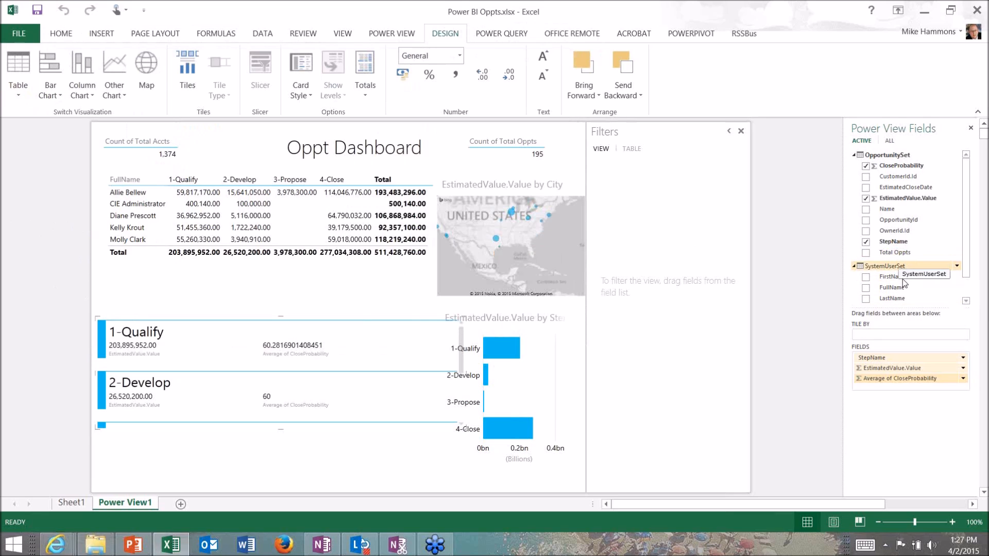
pyautogui.moveTo(891, 297); pyautogui.dragTo(672, 252)
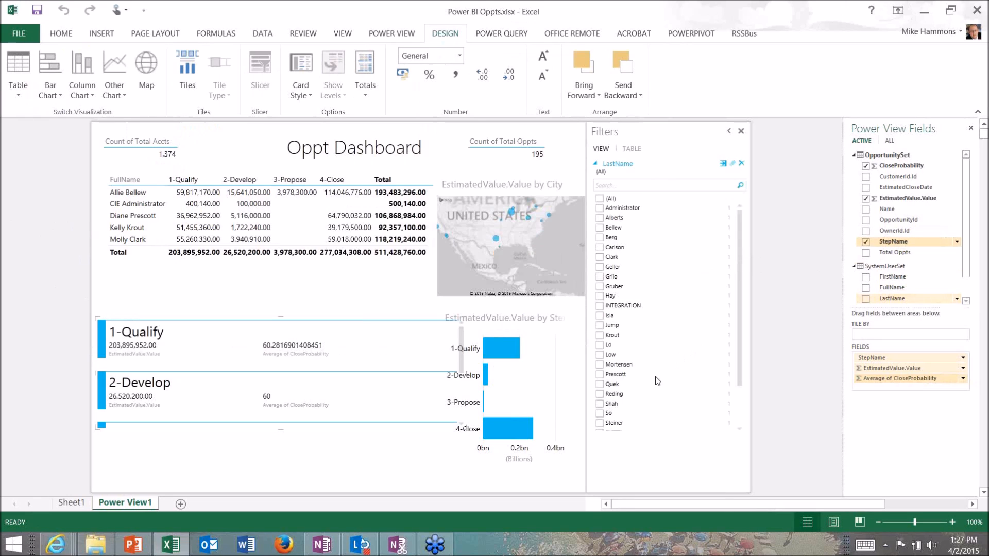
pyautogui.moveTo(669, 358); pyautogui.dragTo(630, 438)
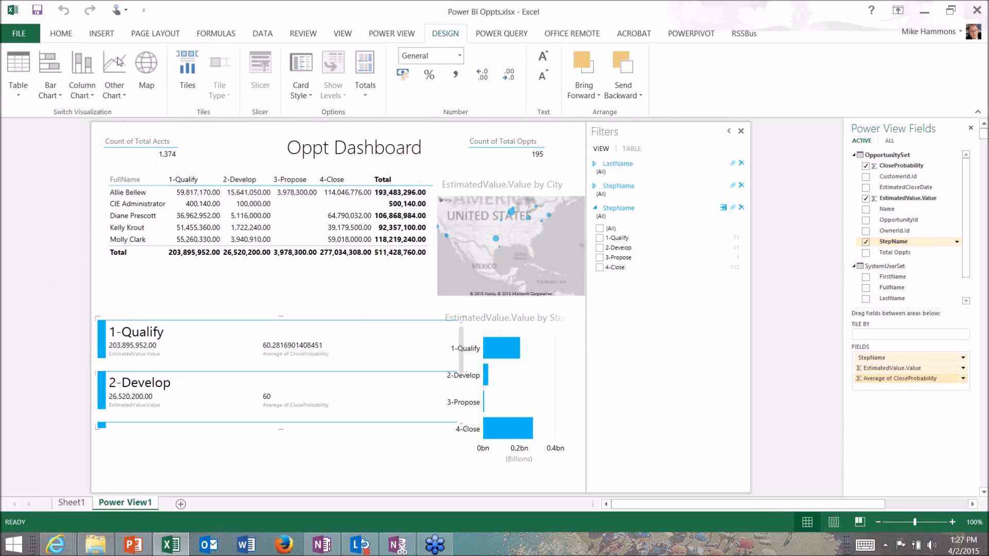
# Try to save the Power BI Oppts workbook in place, declining the offered file repair
pyautogui.click(37, 10)
pyautogui.click(523, 299)
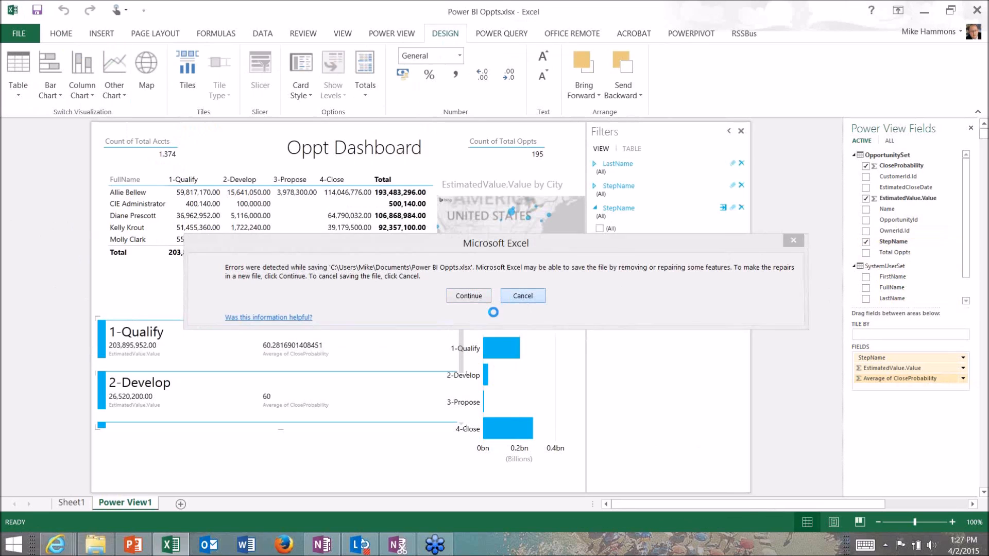
pyautogui.click(494, 296)
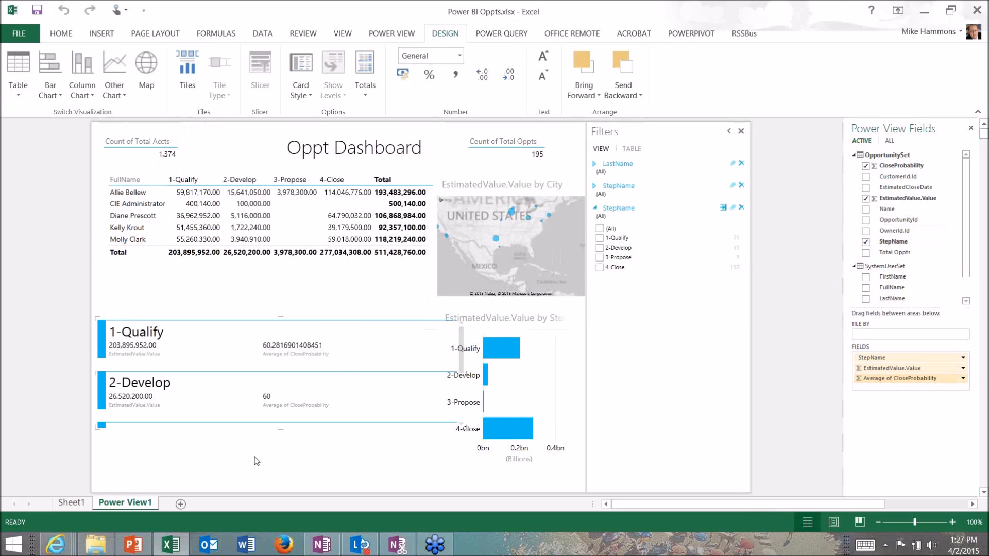
# Switch to the Sales & Marketing Power BI site in Internet Explorer and upload the Power-BI-15-Min workbook to its Documents section
pyautogui.moveTo(58, 547)
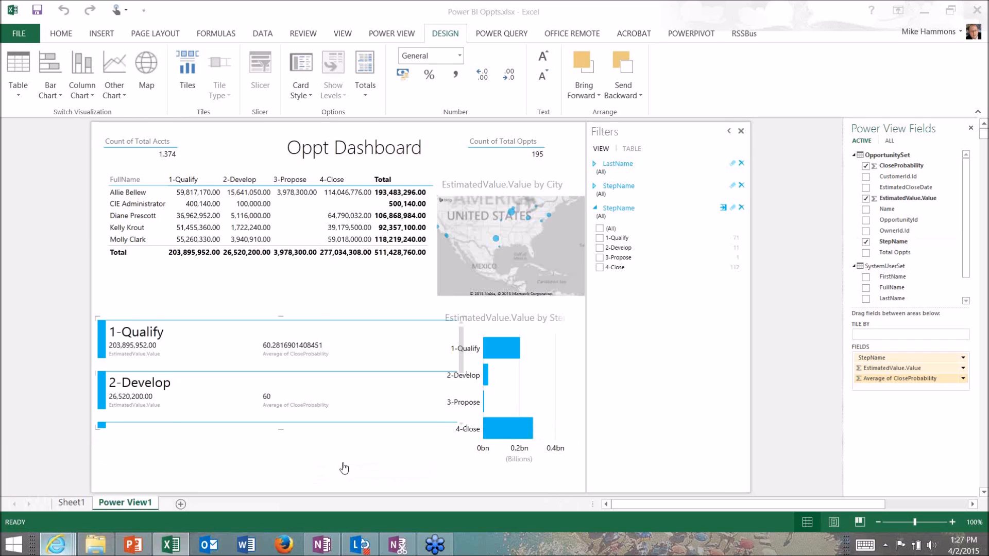
pyautogui.click(344, 468)
pyautogui.click(644, 27)
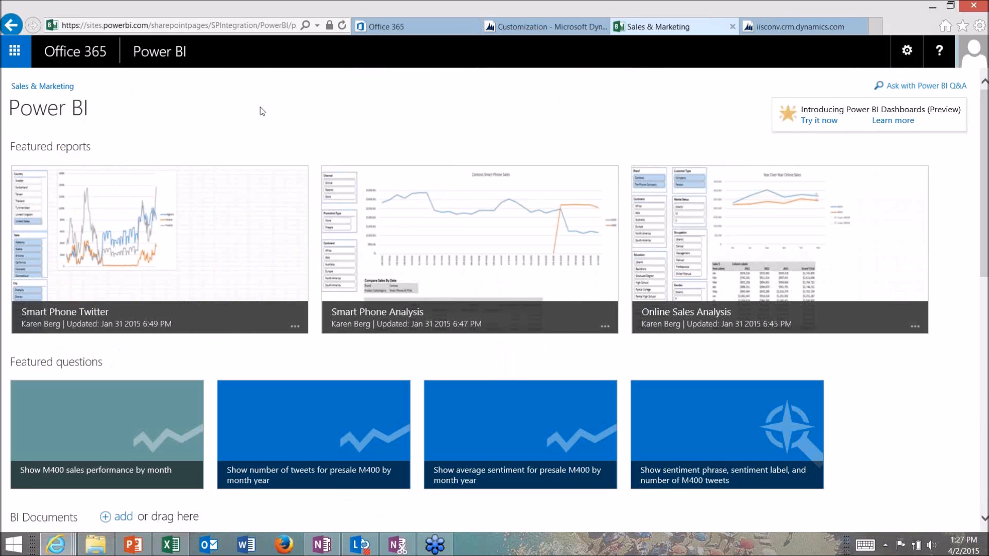
pyautogui.scroll(-1, 262, 111)
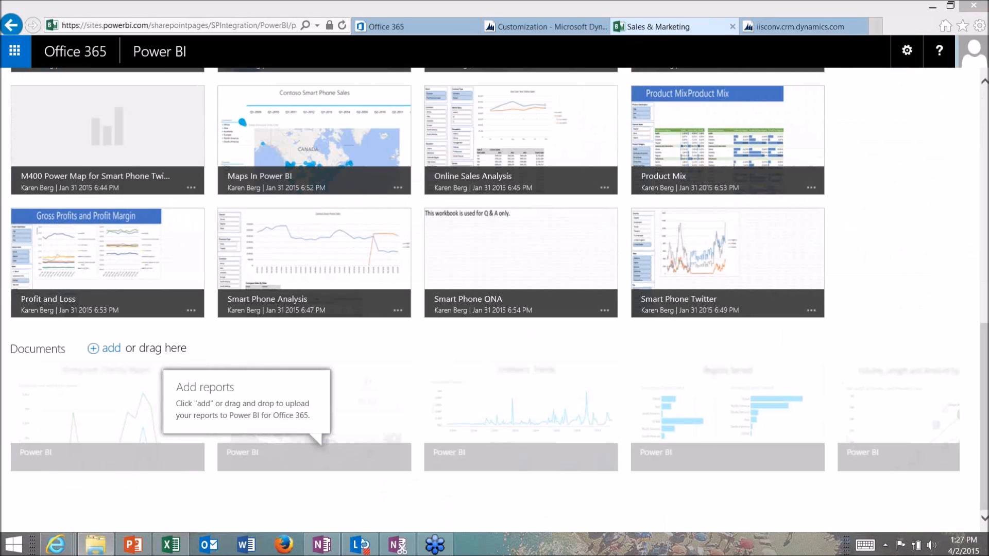
pyautogui.moveTo(768, 478); pyautogui.dragTo(270, 468)
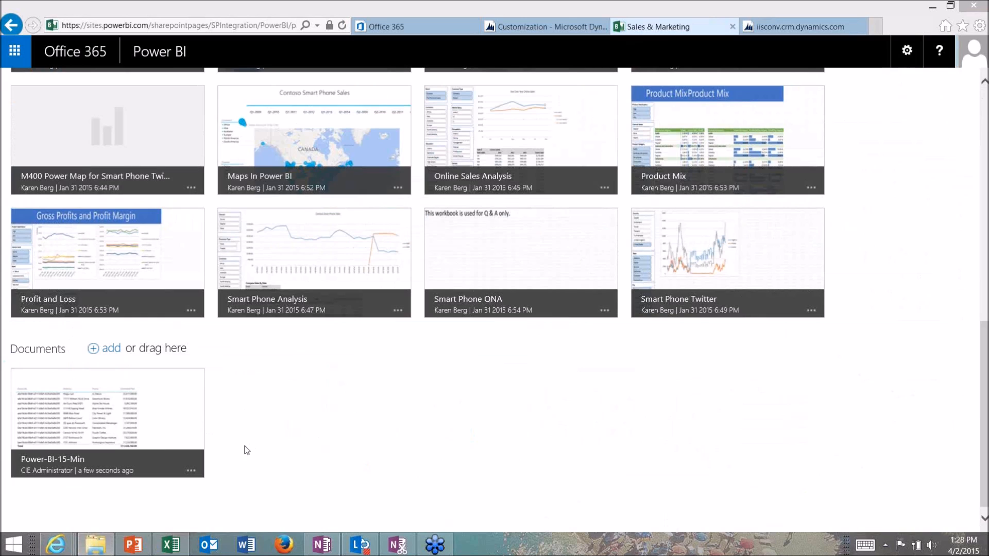
# Open the uploaded Power-BI-15-Min workbook online and select its full web address
pyautogui.click(262, 443)
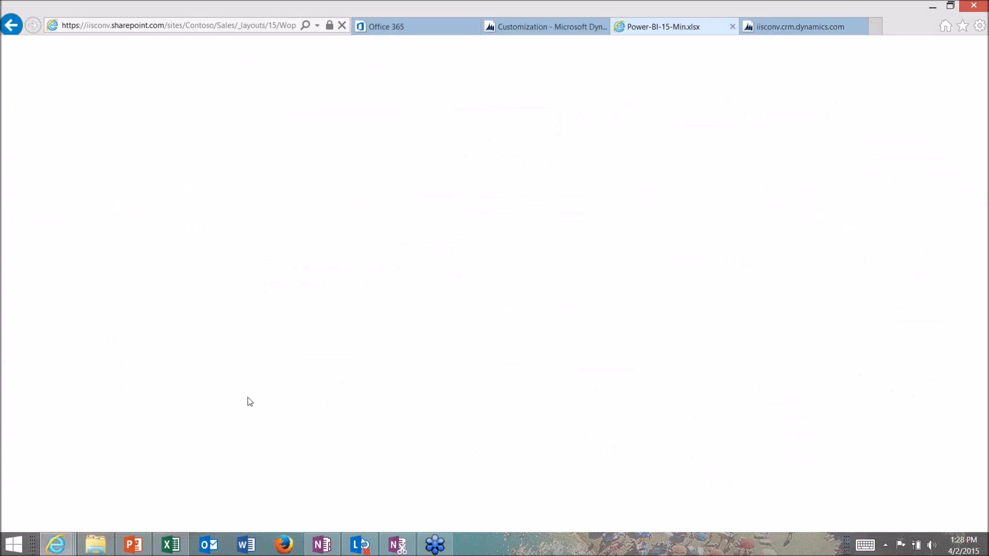
pyautogui.click(184, 23)
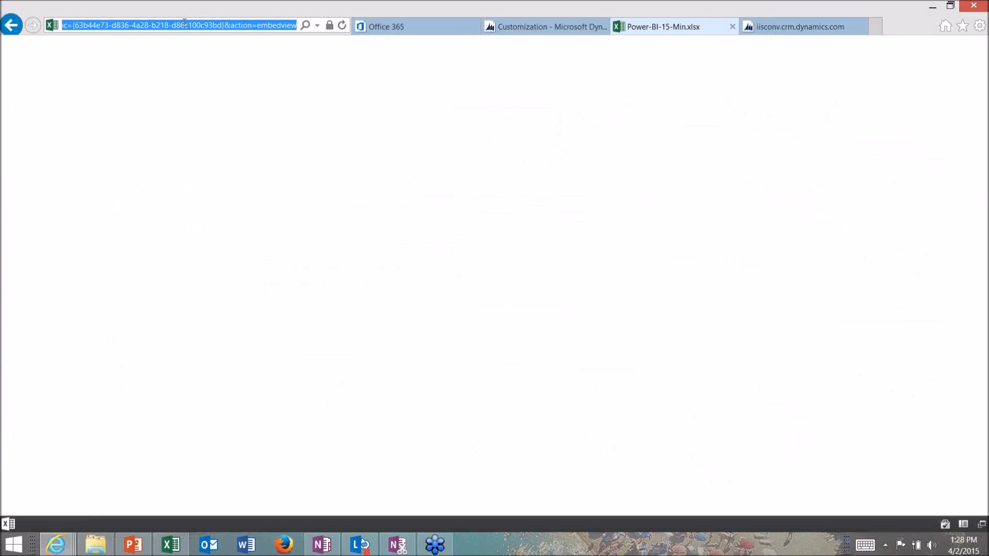